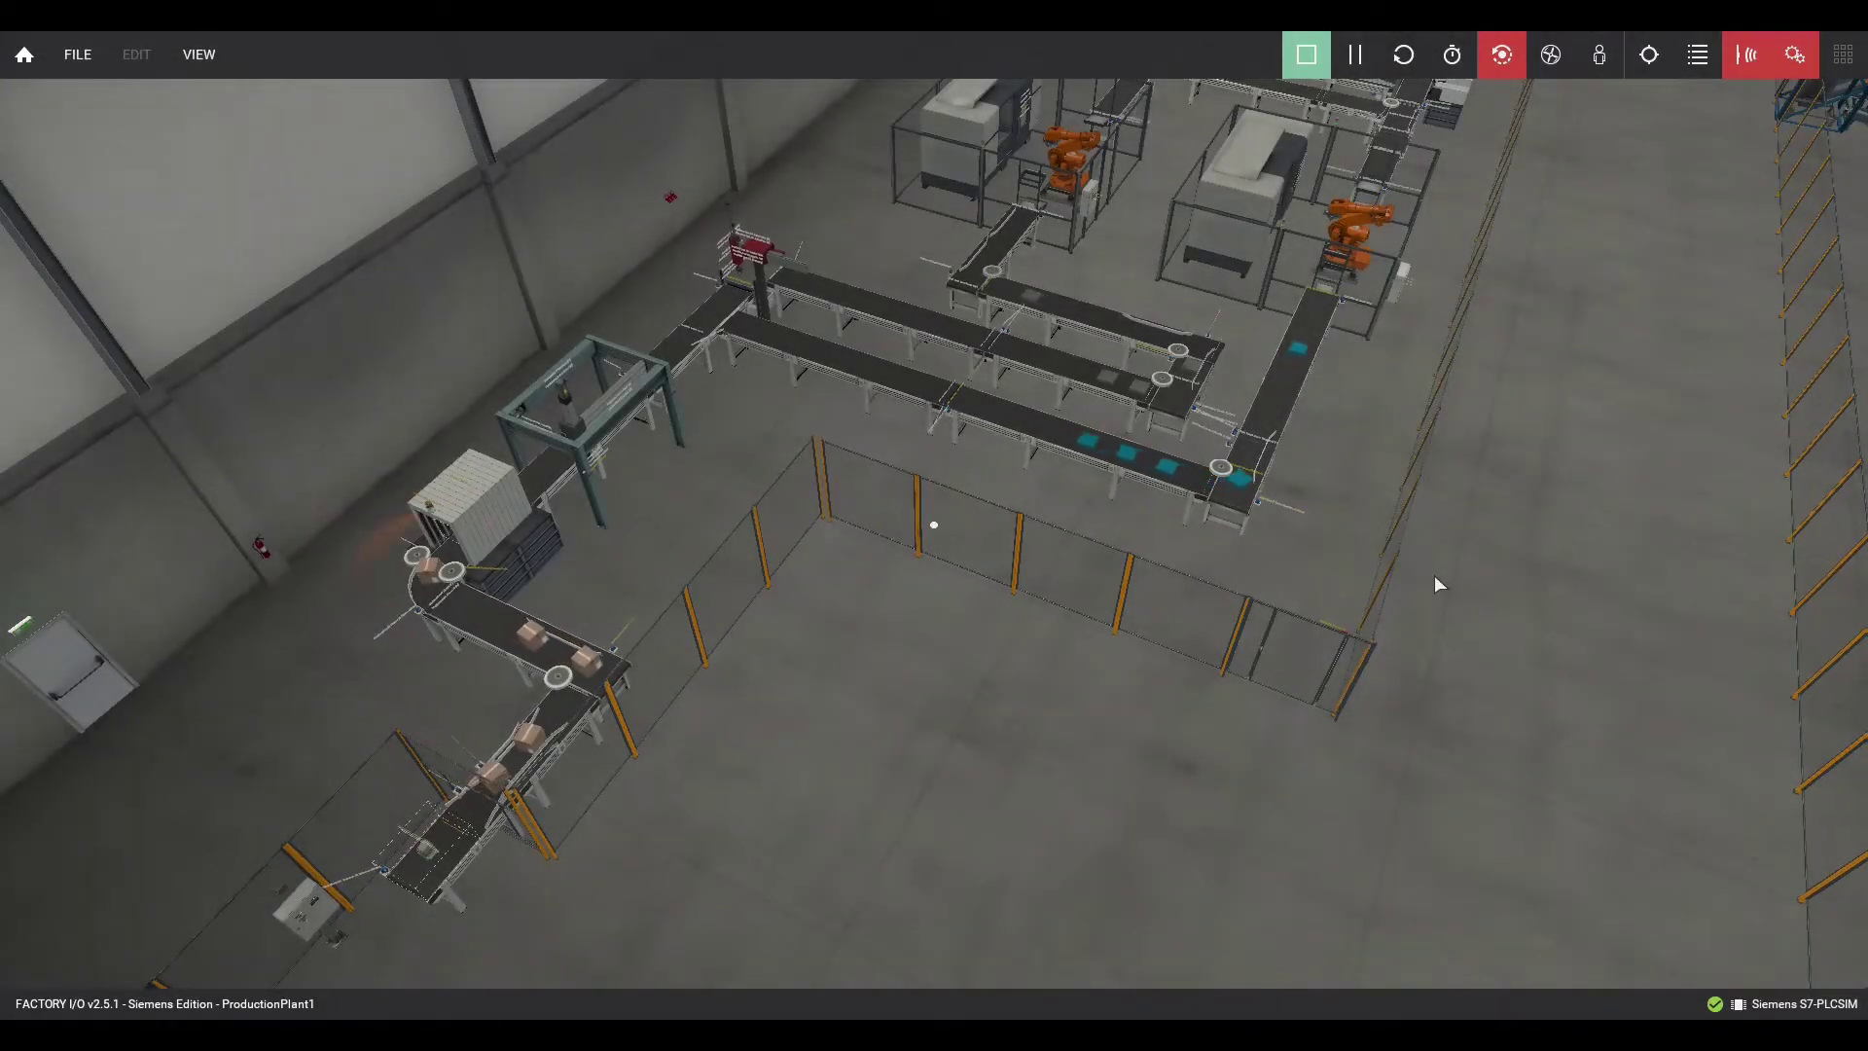
Tour the plant from the conveyor lines past the machining cells to the storage rack and lift towers.
middle_drag(1434, 582, 1296, 865)
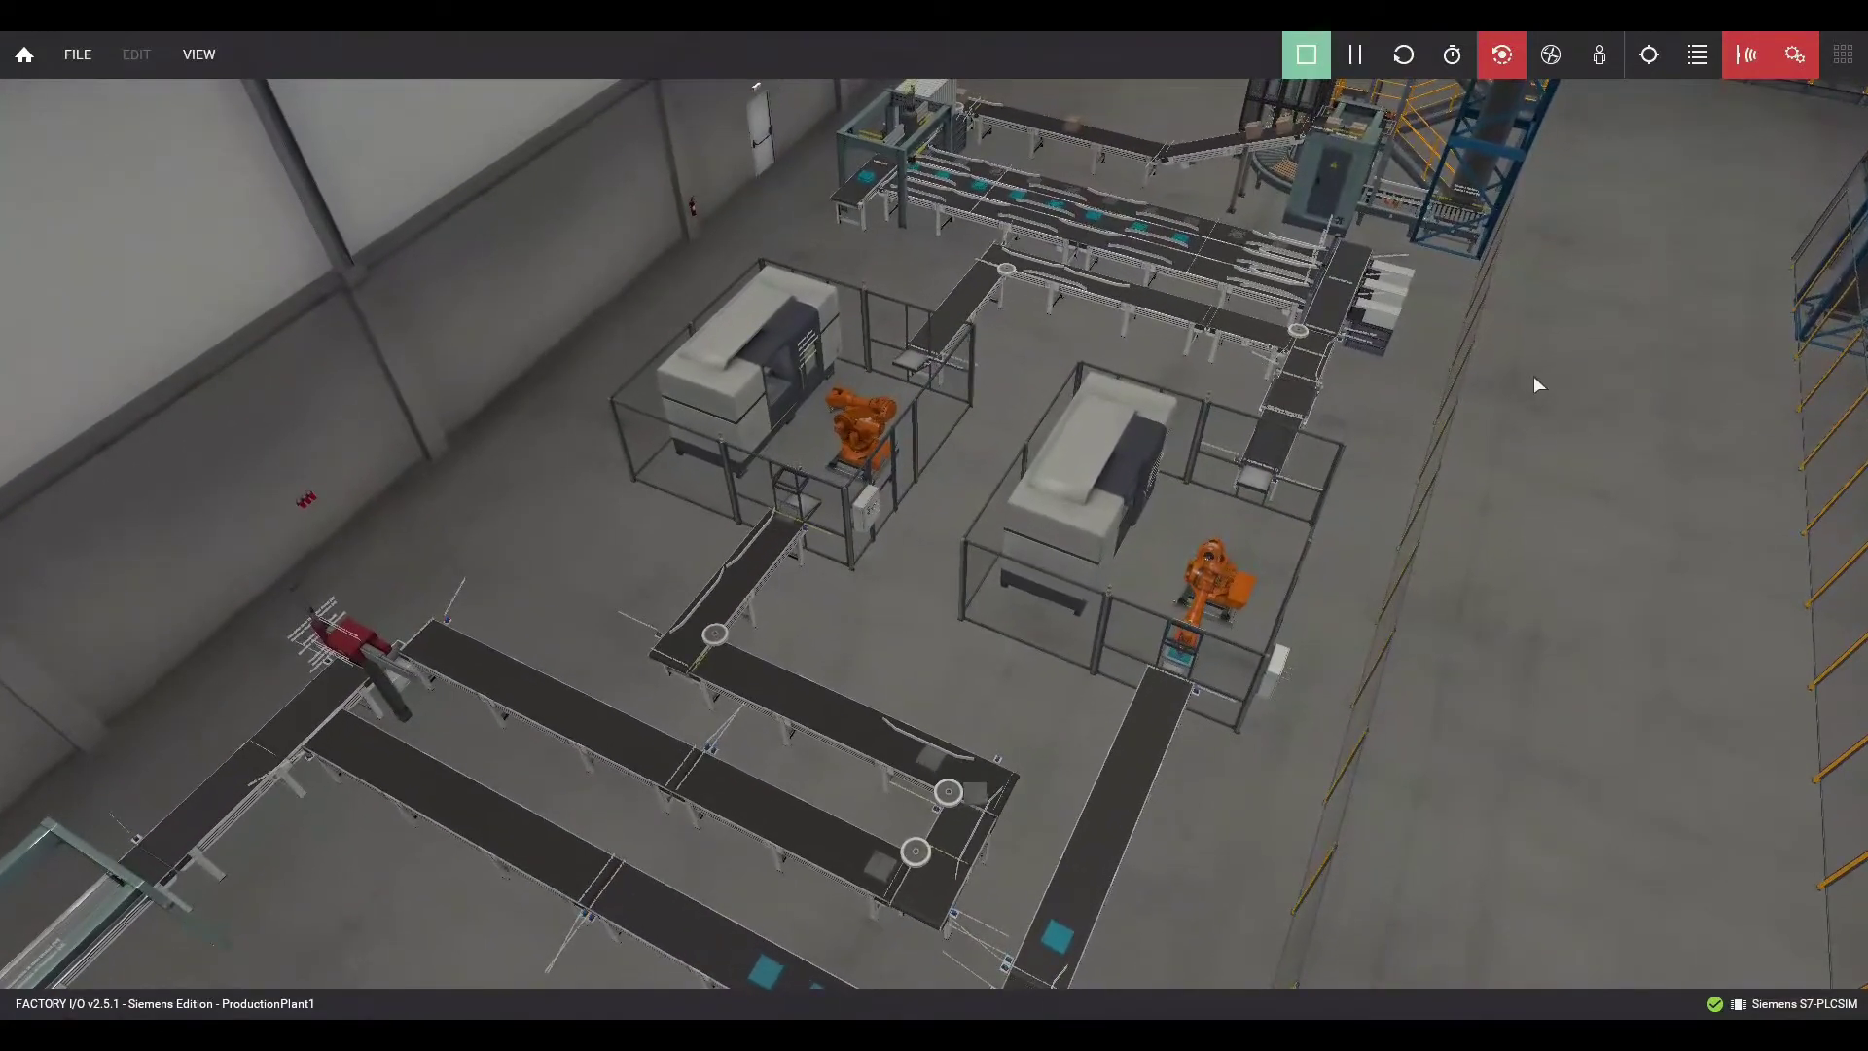
middle_drag(1535, 380, 1339, 751)
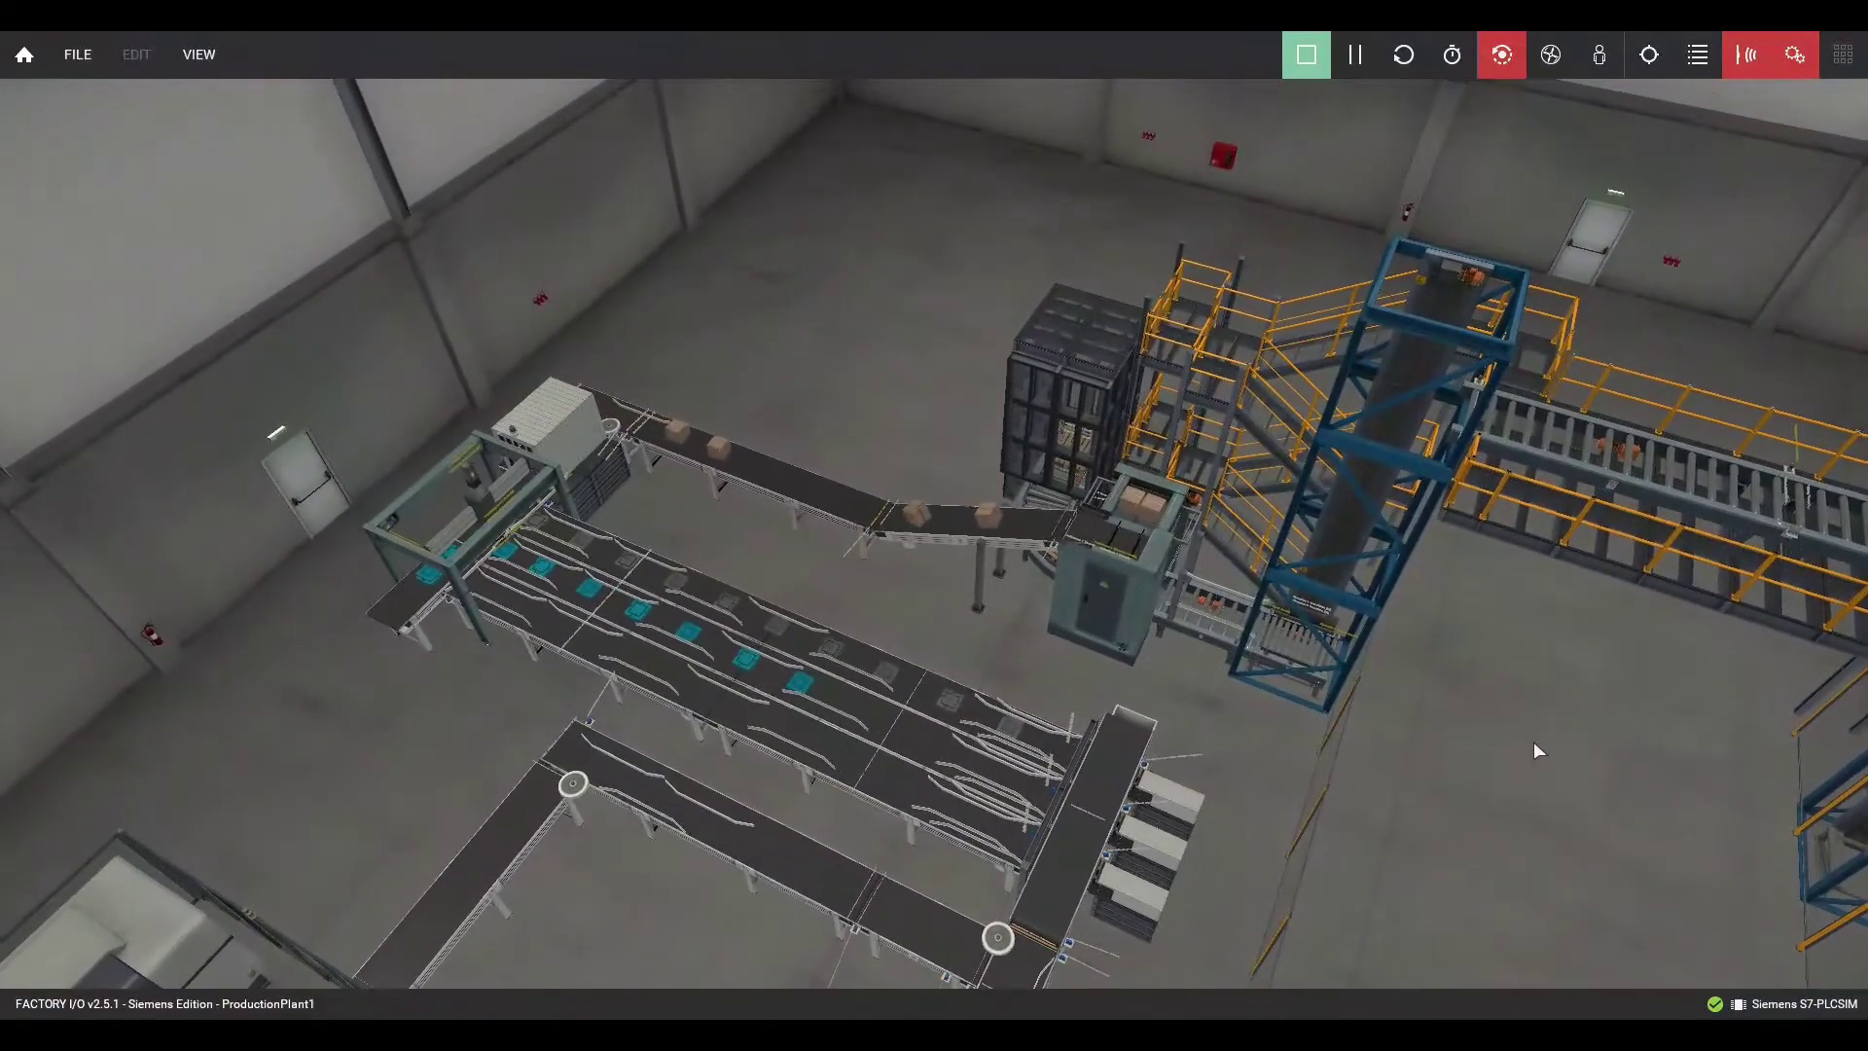
mouse_move(1536, 751)
middle_down()
mouse_move(1431, 747)
mouse_move(1278, 662)
middle_up()
mouse_move(1024, 840)
middle_down()
mouse_move(1046, 728)
mouse_move(1125, 639)
middle_up()
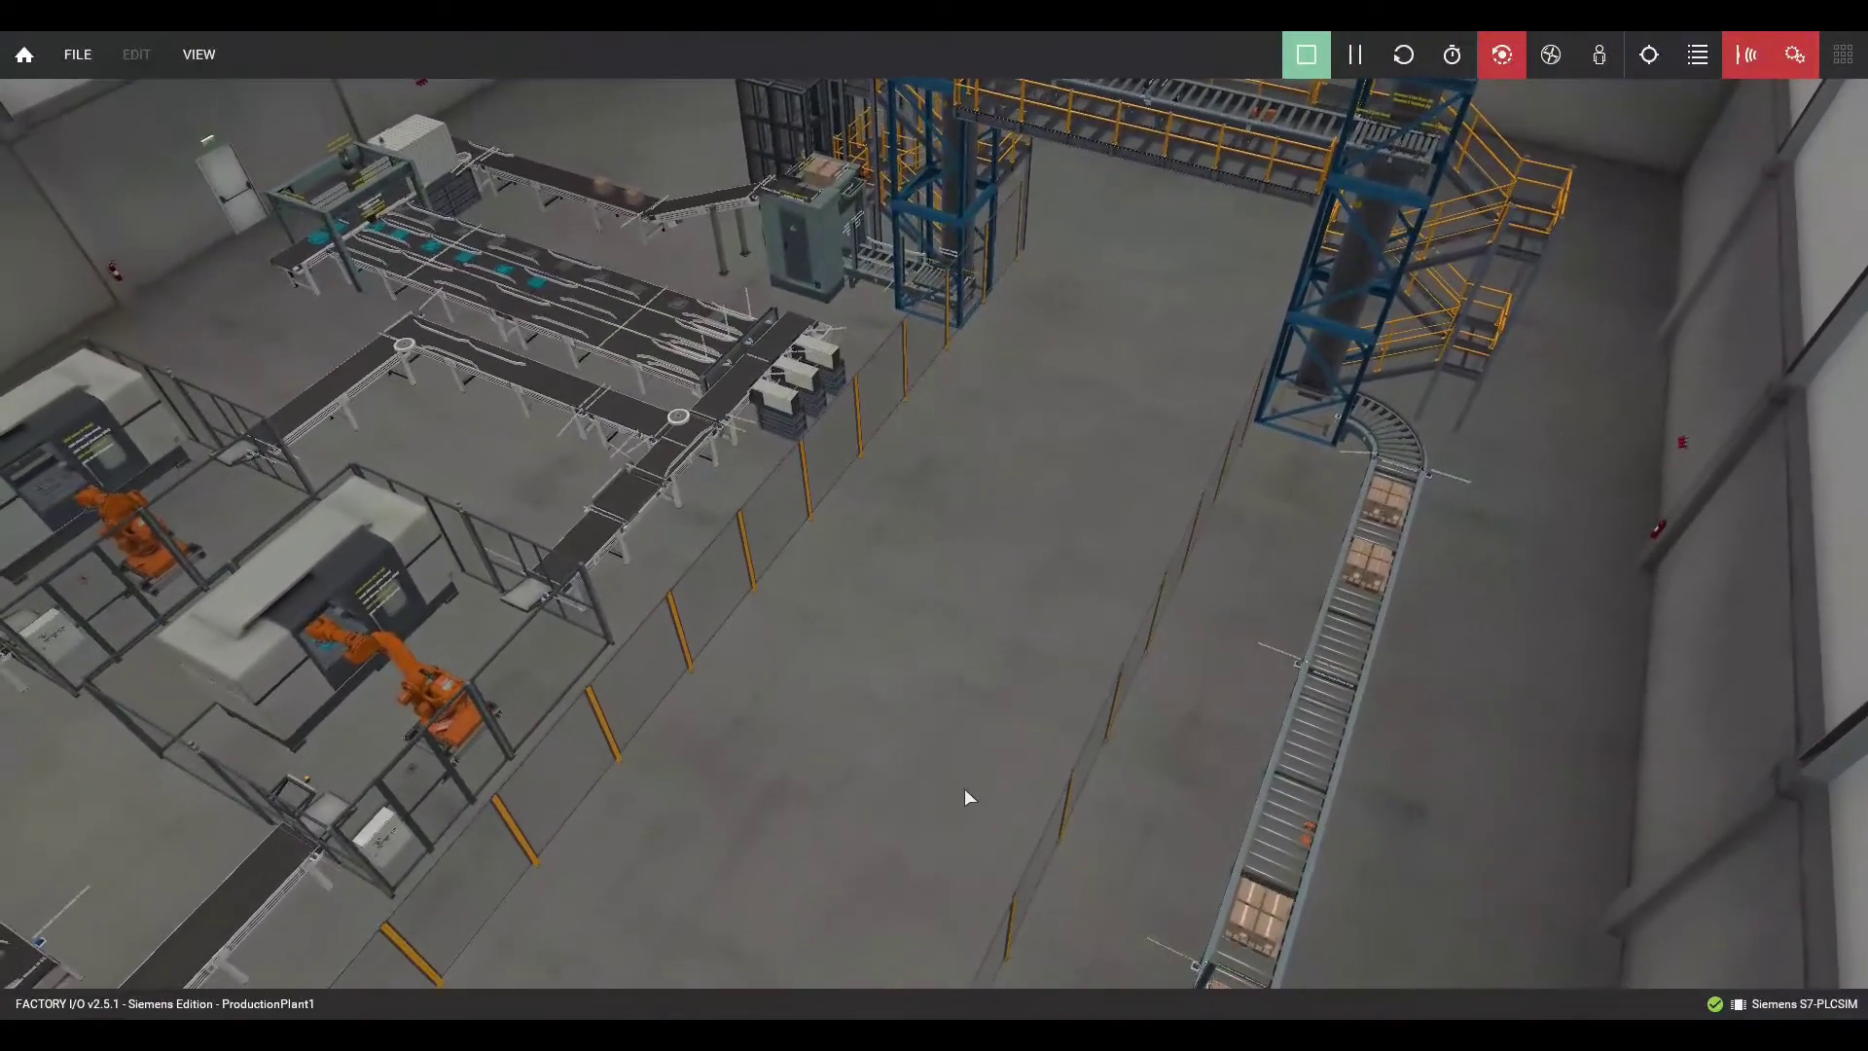
middle_drag(968, 794, 1061, 610)
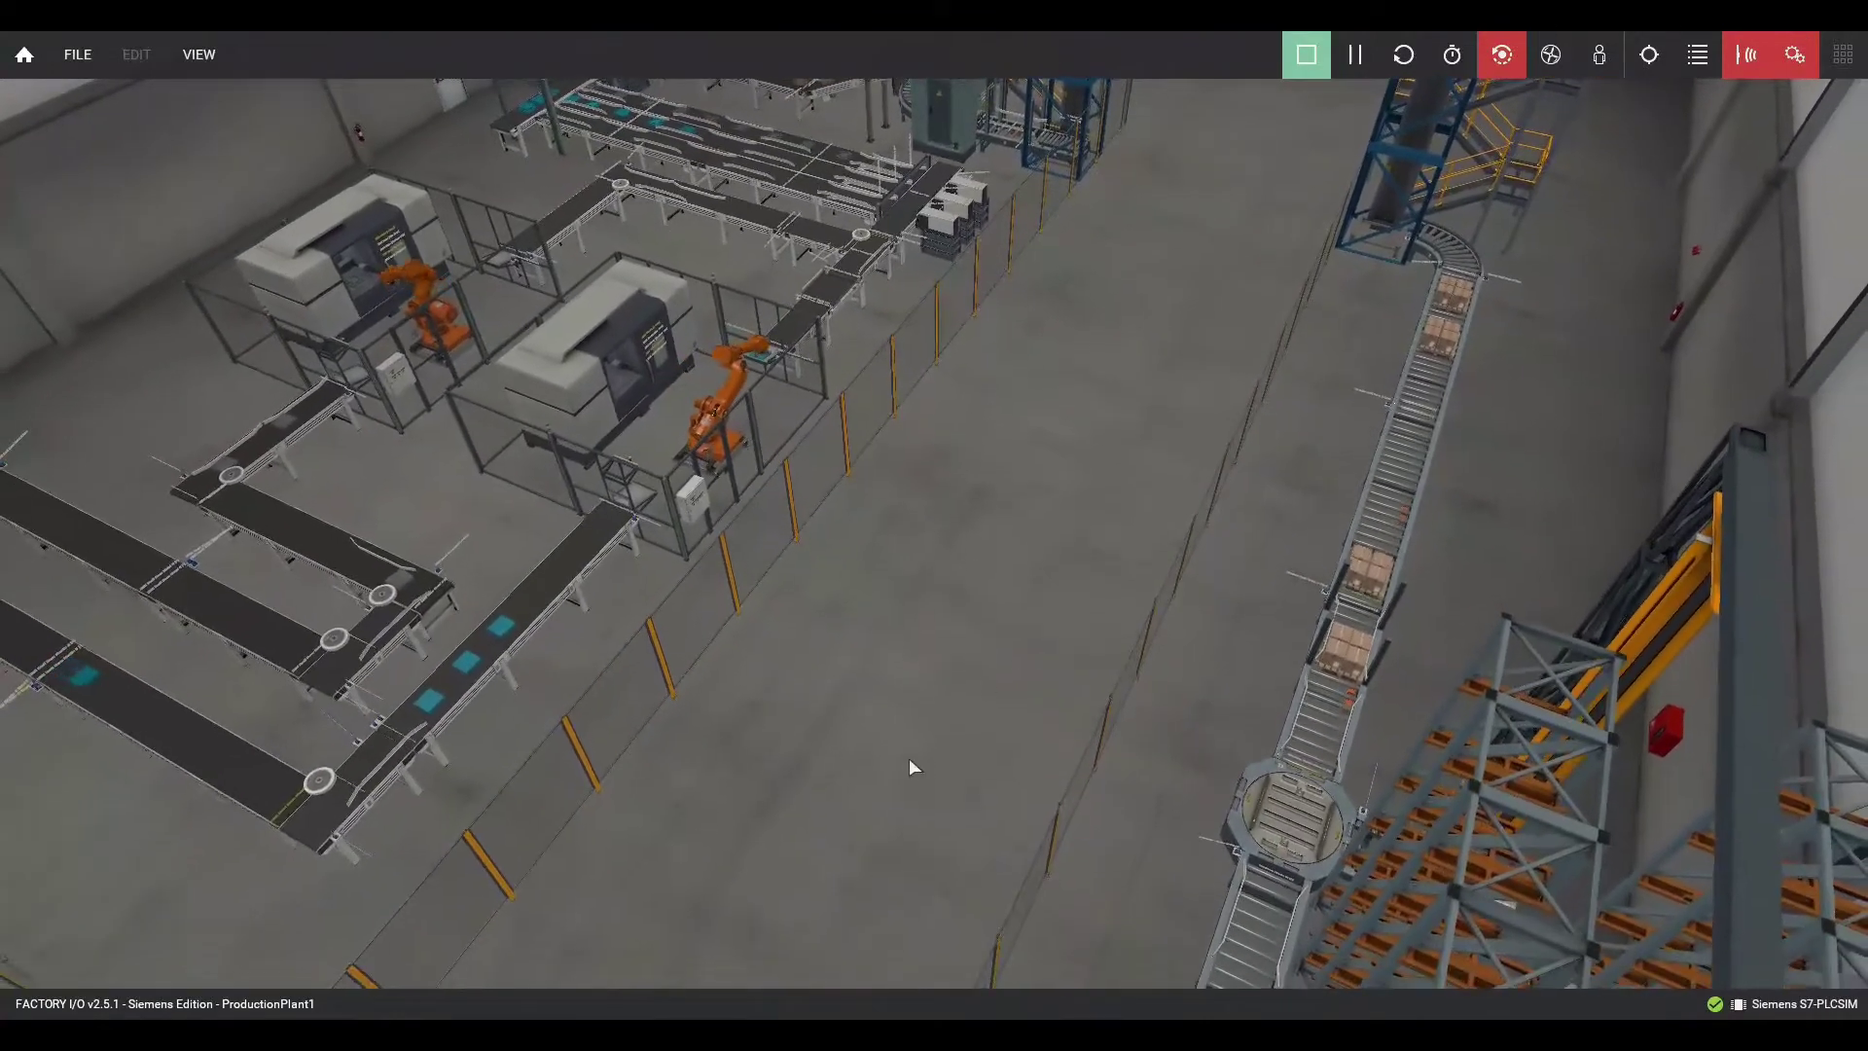
mouse_move(908, 760)
middle_down()
mouse_move(992, 672)
mouse_move(1018, 609)
middle_up()
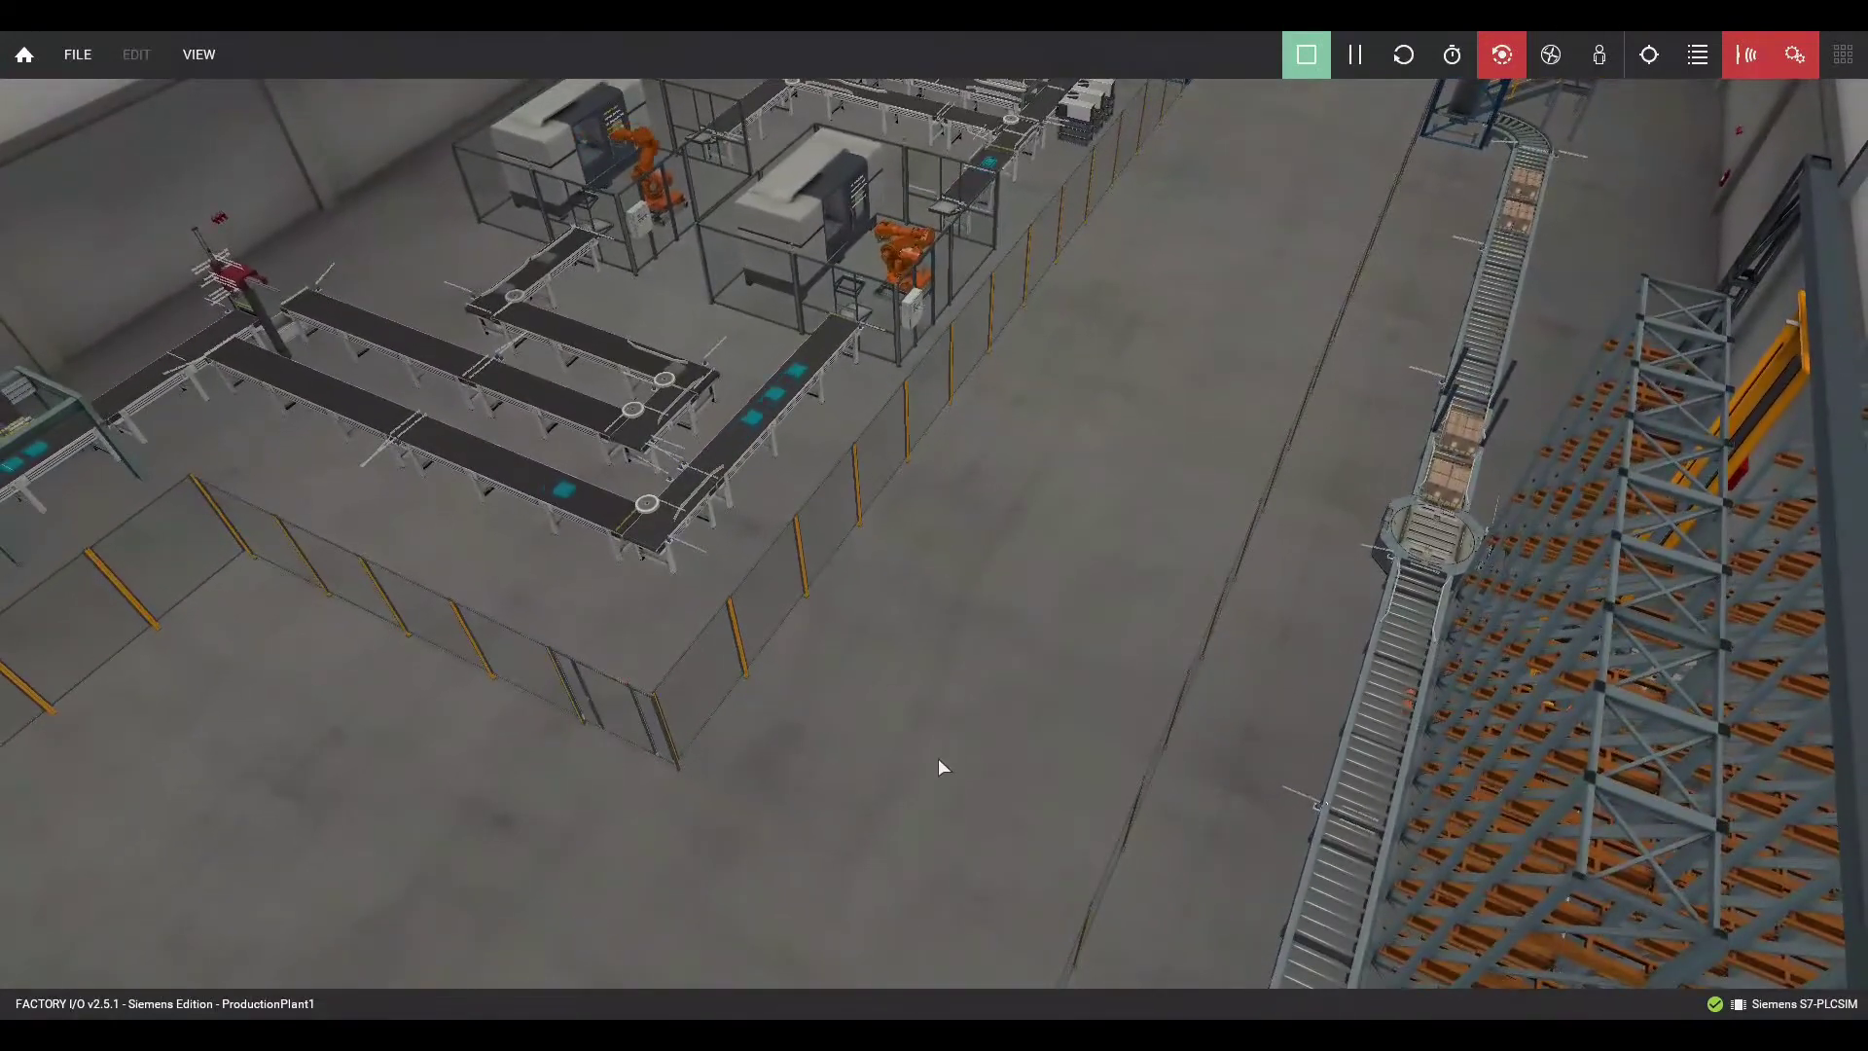
mouse_move(939, 759)
middle_down()
mouse_move(1008, 570)
mouse_move(1042, 537)
mouse_move(934, 658)
middle_up()
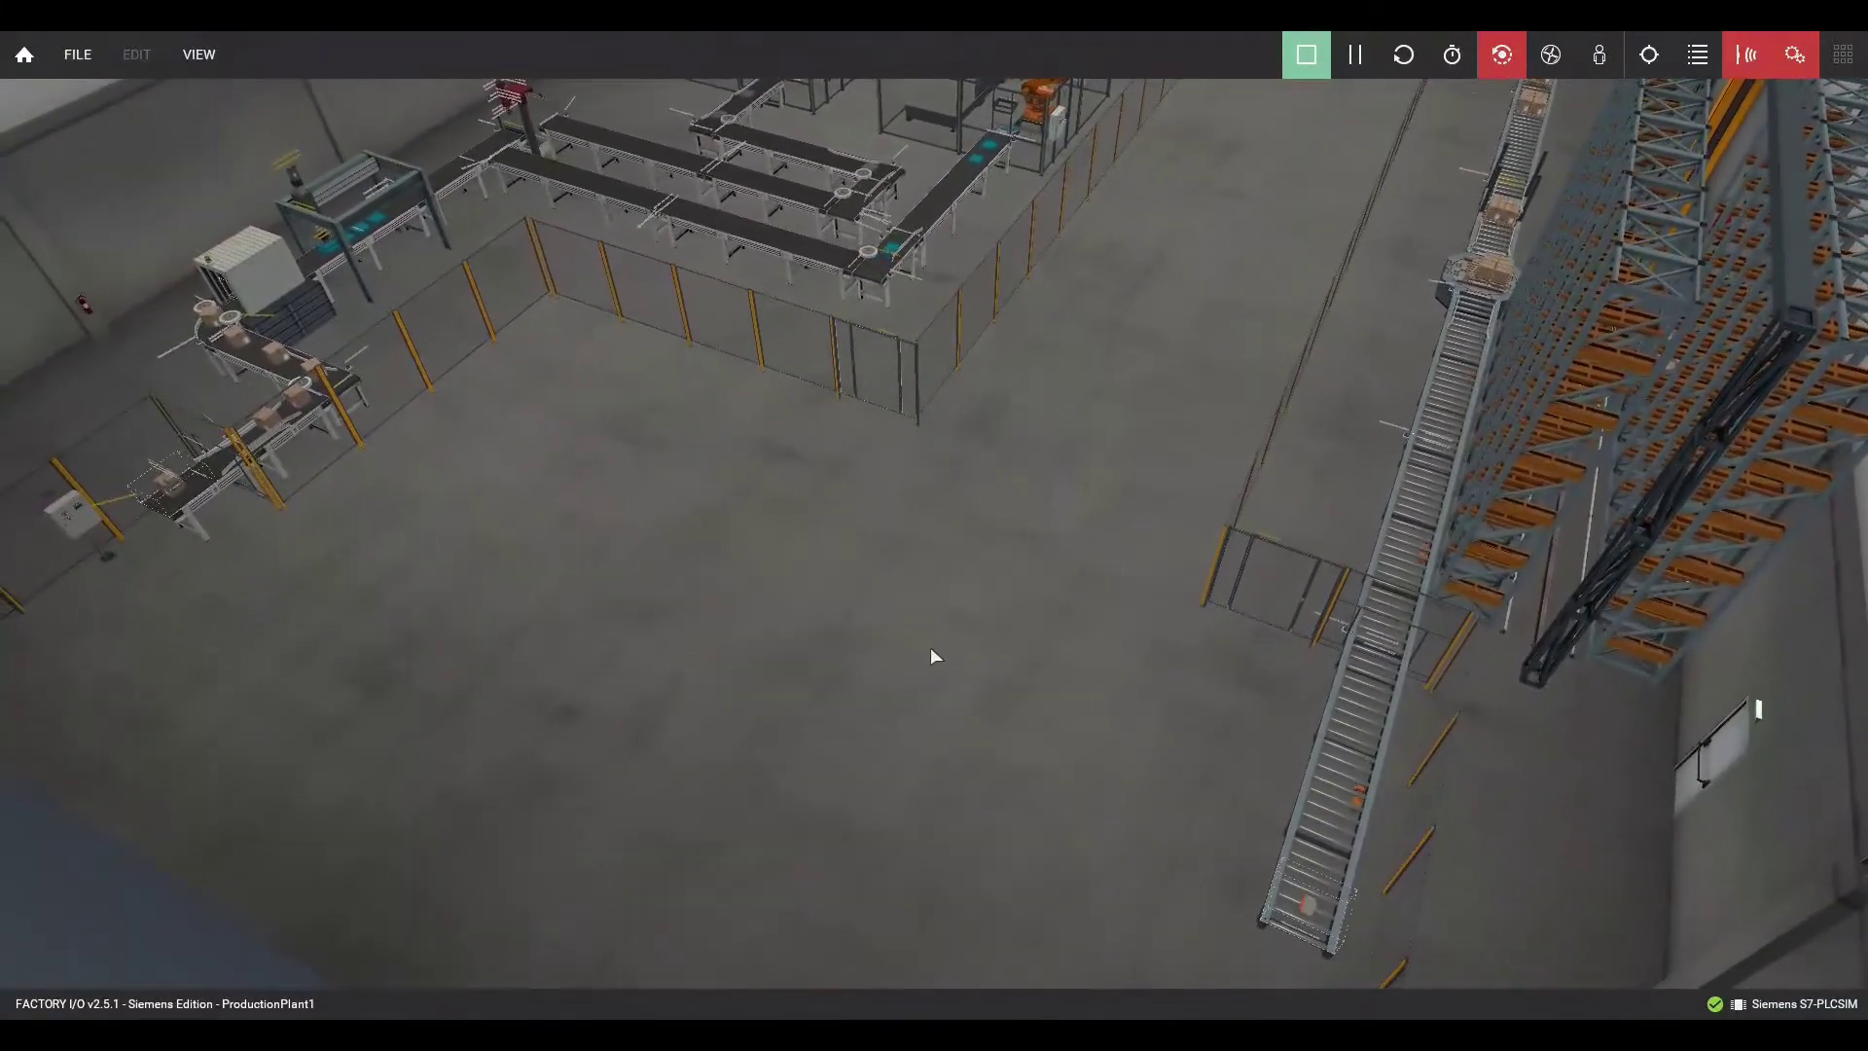
mouse_move(935, 657)
right_down()
mouse_move(1051, 692)
mouse_move(1160, 759)
mouse_move(1137, 710)
right_up()
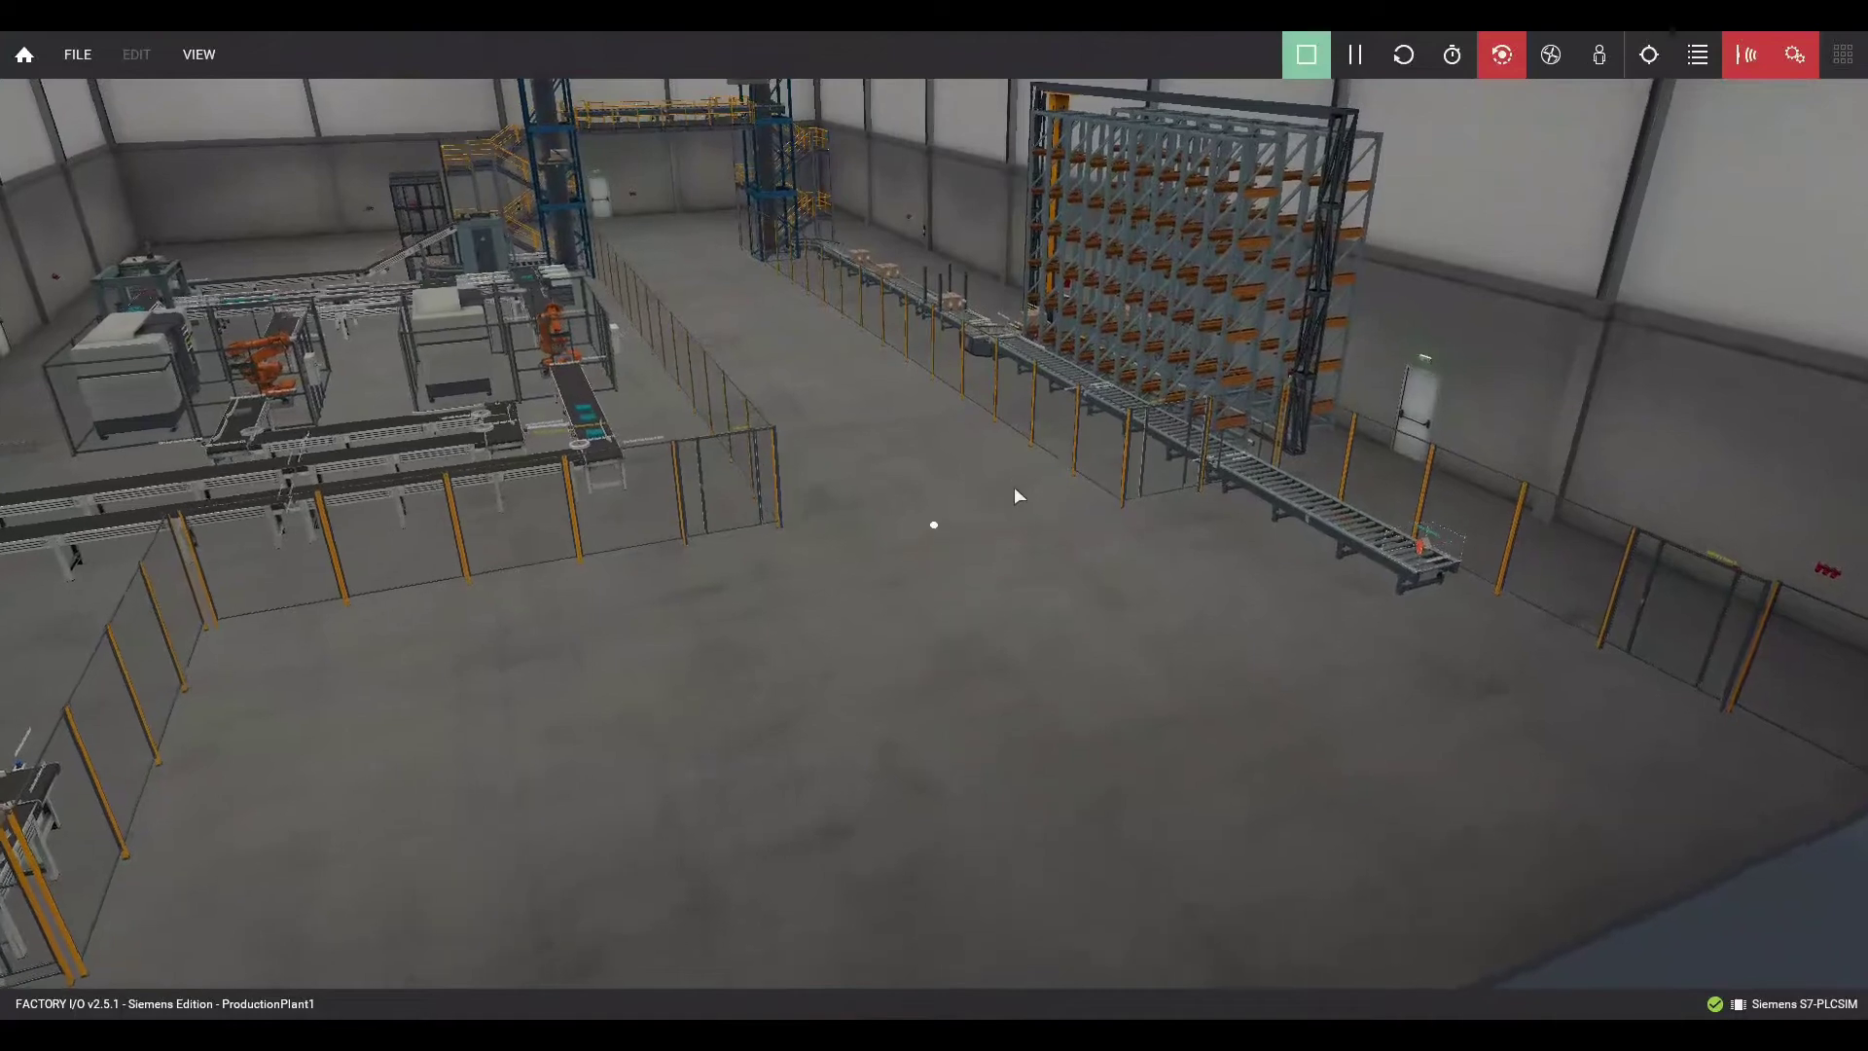
right_drag(1015, 485, 1027, 847)
scroll(747, 463, up, 2)
Orbit around the lift towers, briefly showing and hiding the HMI operator panel.
right_drag(746, 462, 789, 721)
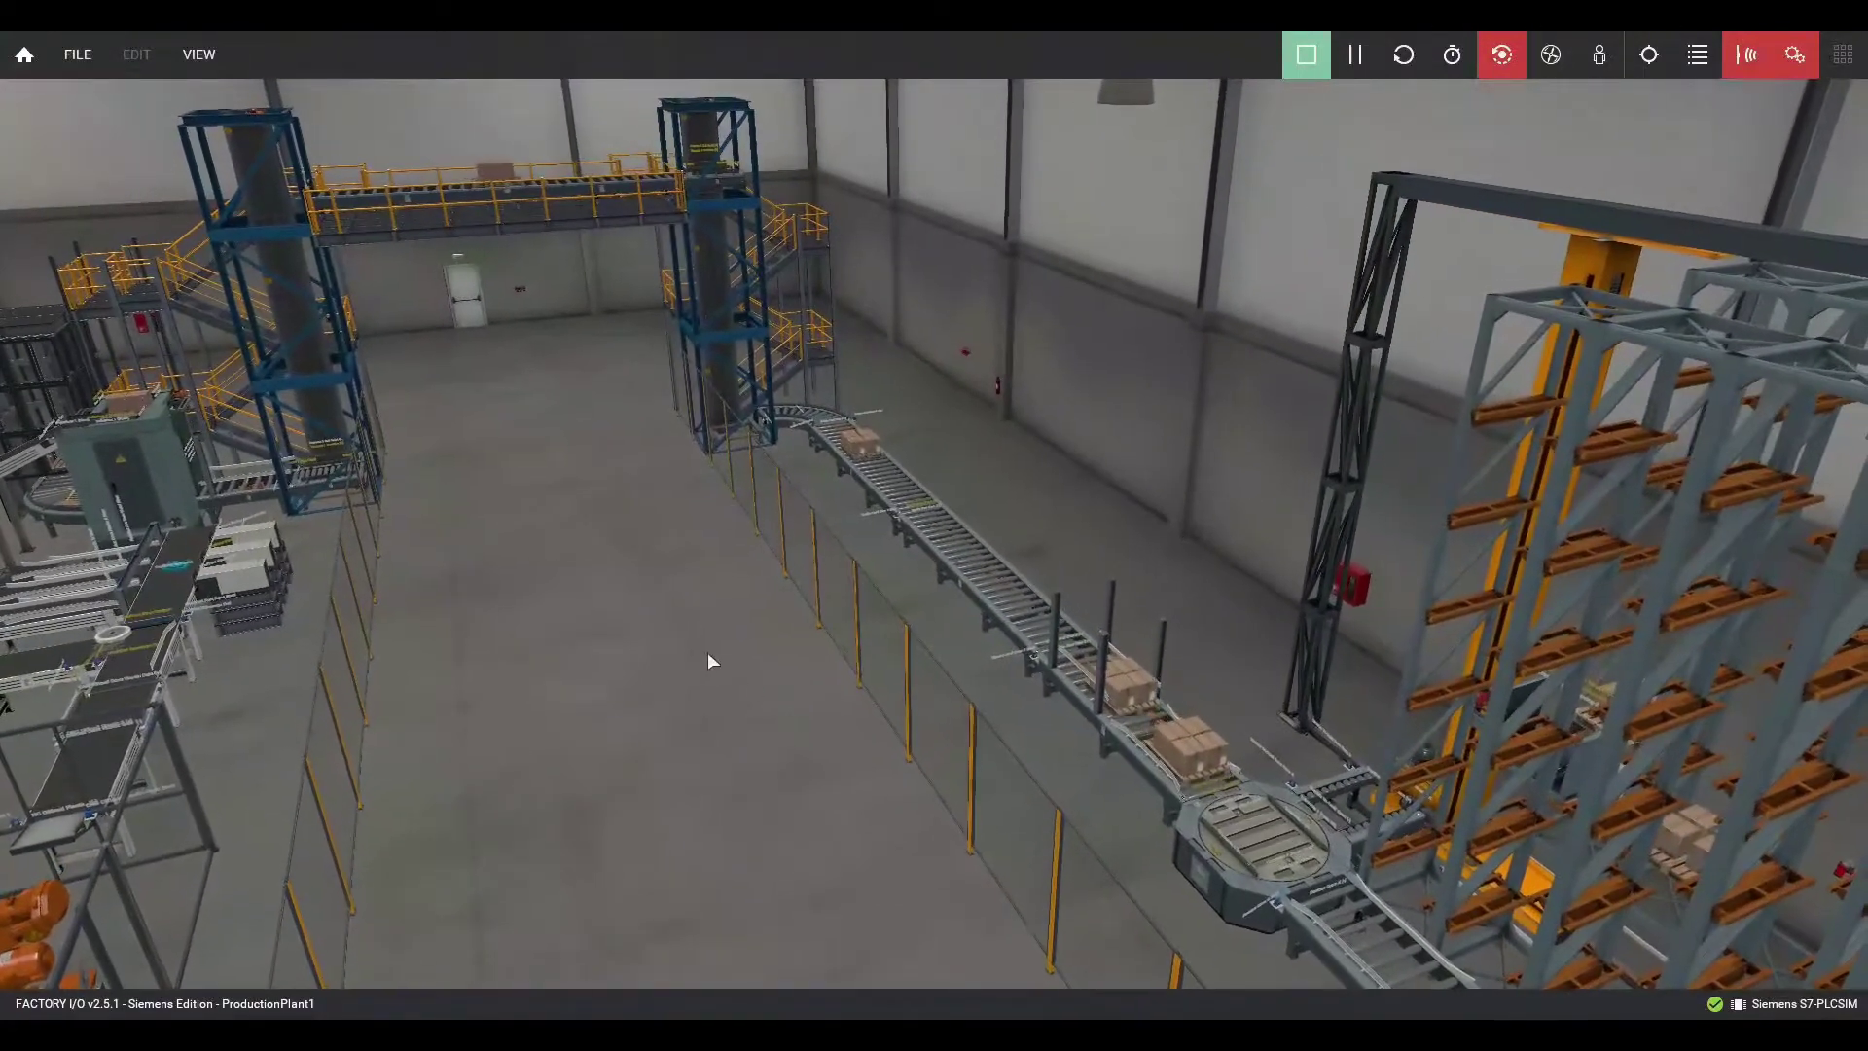
mouse_move(488, 422)
right_down()
mouse_move(538, 486)
mouse_move(545, 468)
mouse_move(604, 664)
mouse_move(578, 626)
right_up()
mouse_move(540, 498)
right_down()
mouse_move(606, 675)
mouse_move(711, 637)
mouse_move(877, 521)
right_up()
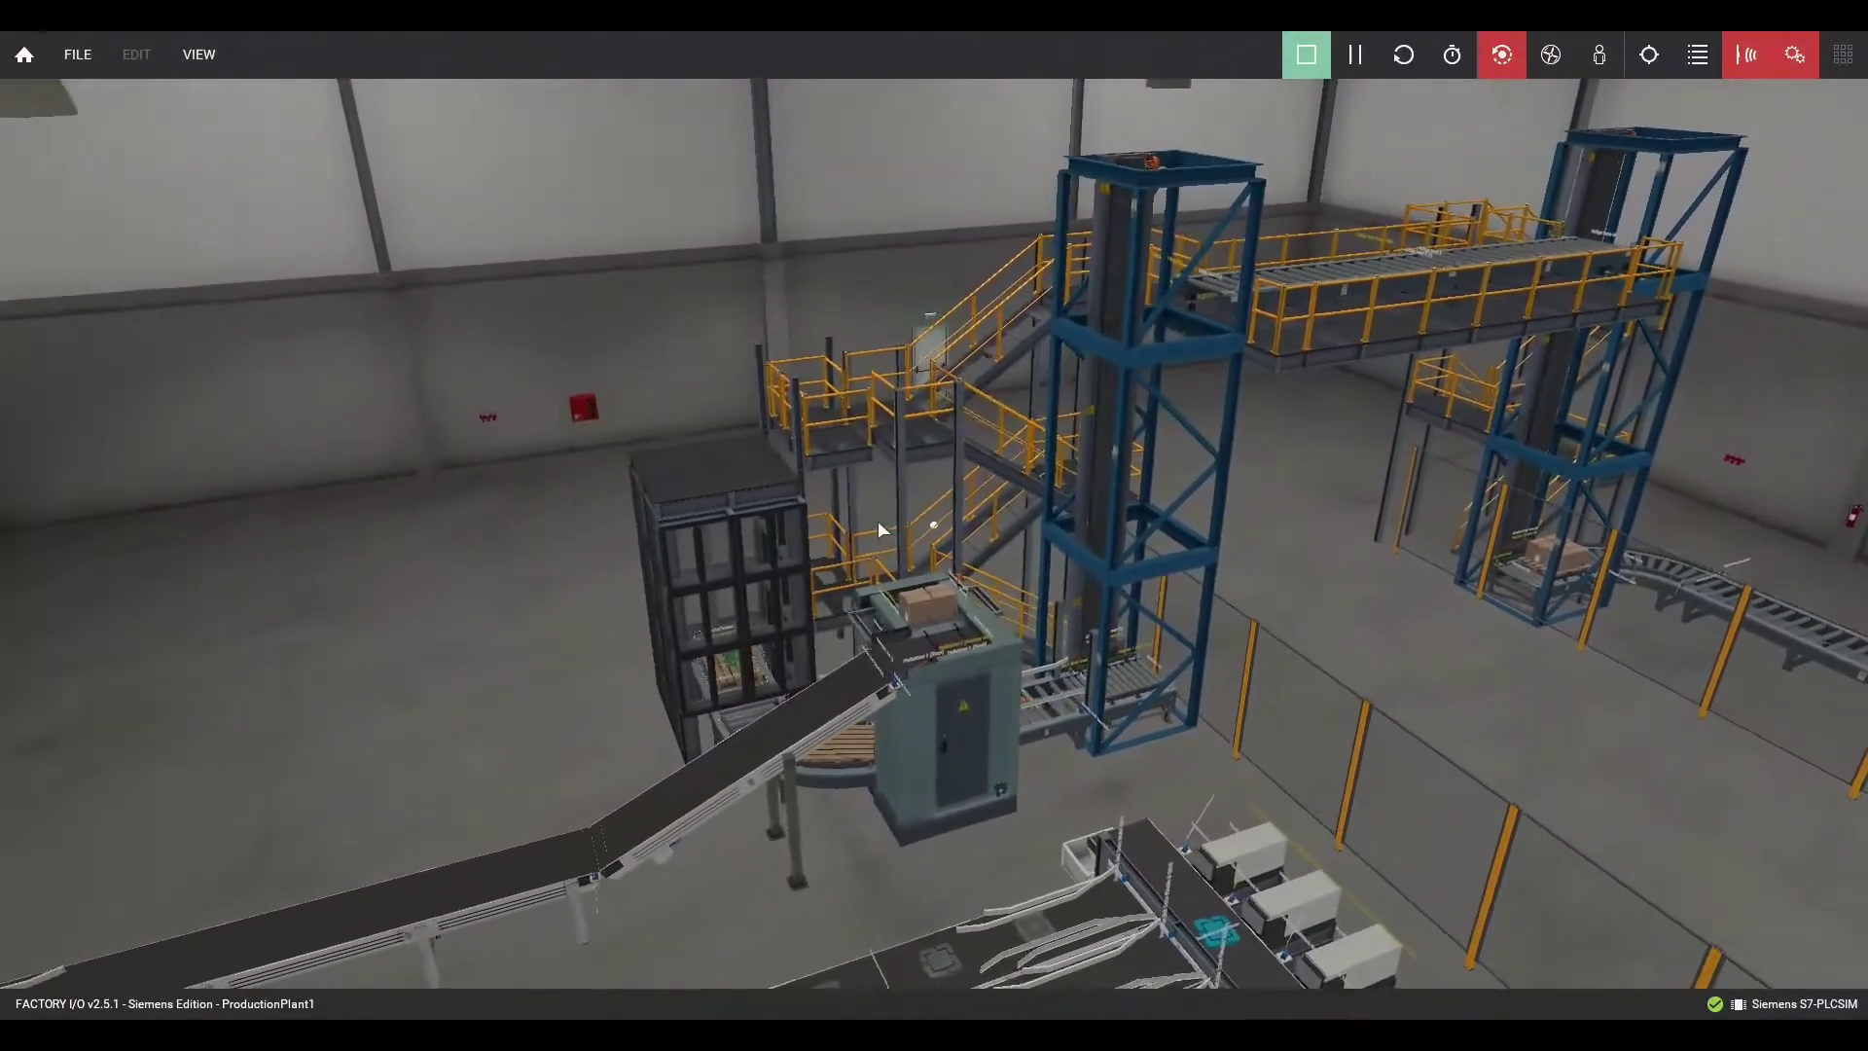
mouse_move(836, 698)
middle_down()
mouse_move(796, 522)
mouse_move(799, 694)
middle_up()
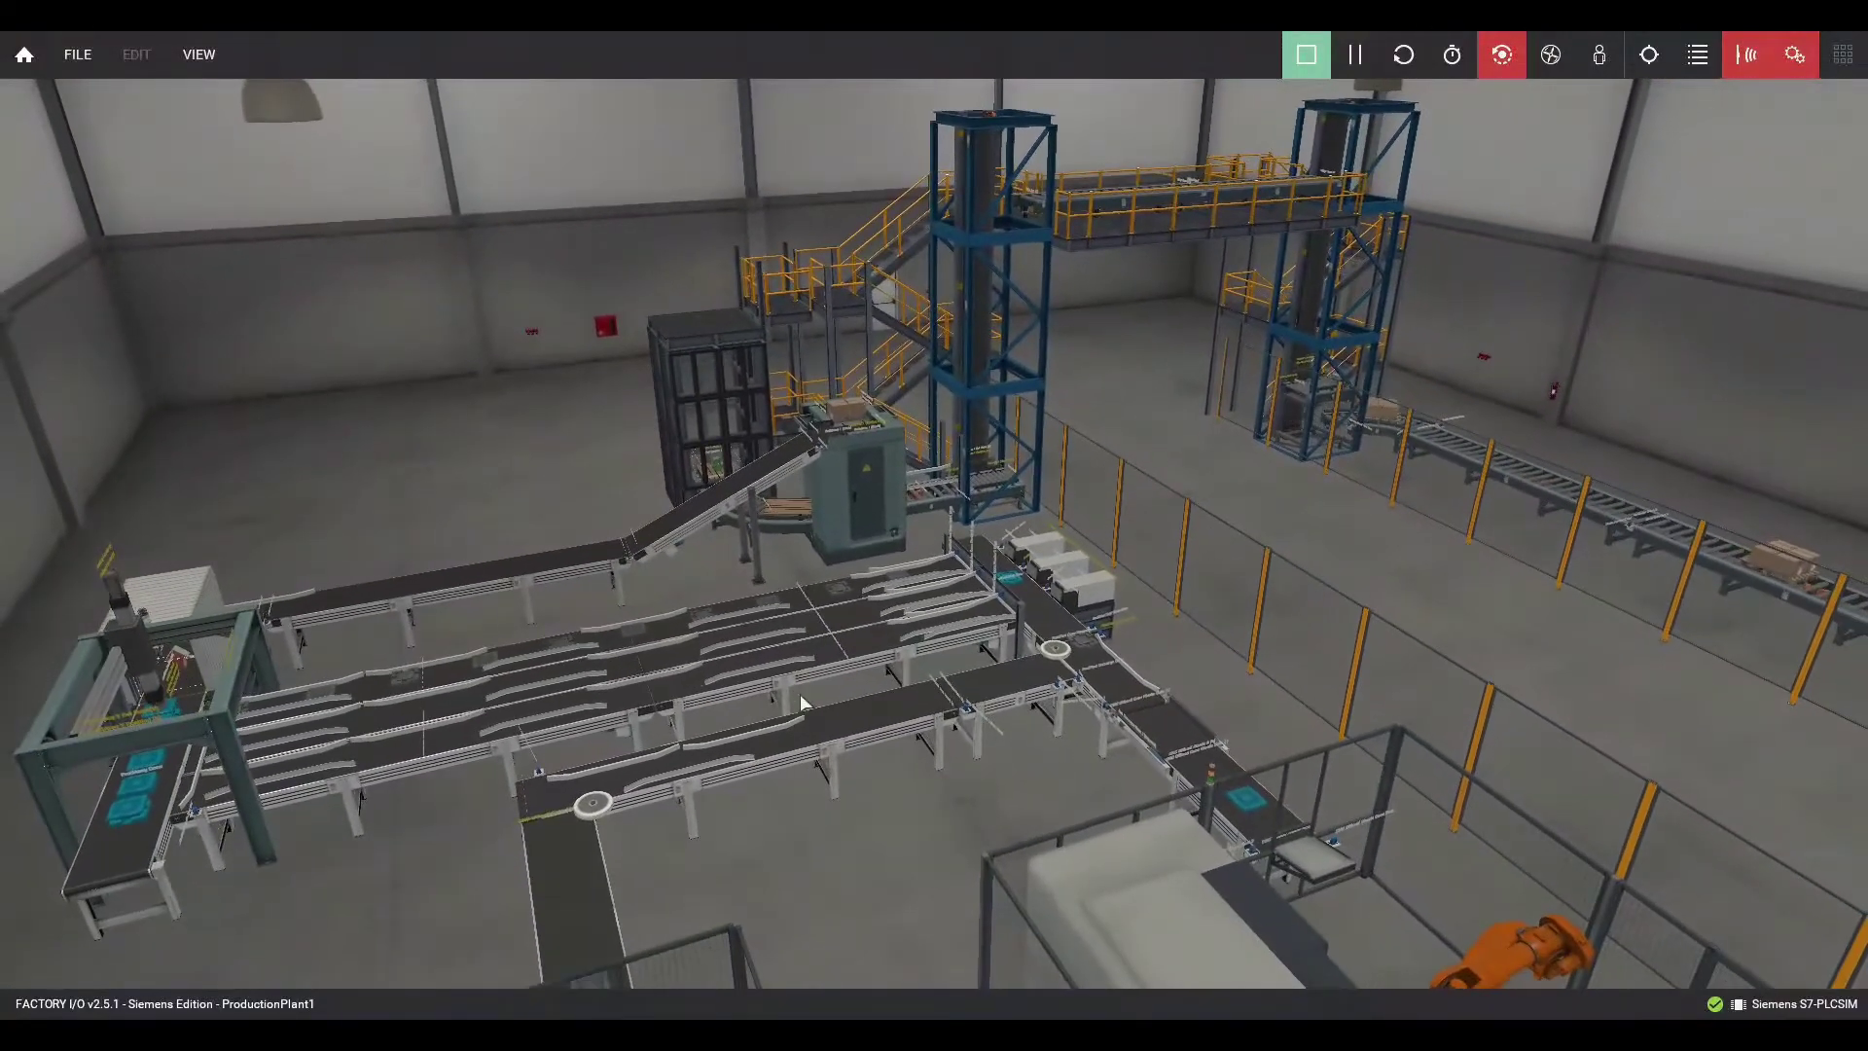
scroll(800, 693, down, 2)
scroll(792, 657, down, 2)
scroll(786, 627, down, 2)
scroll(786, 607, down, 2)
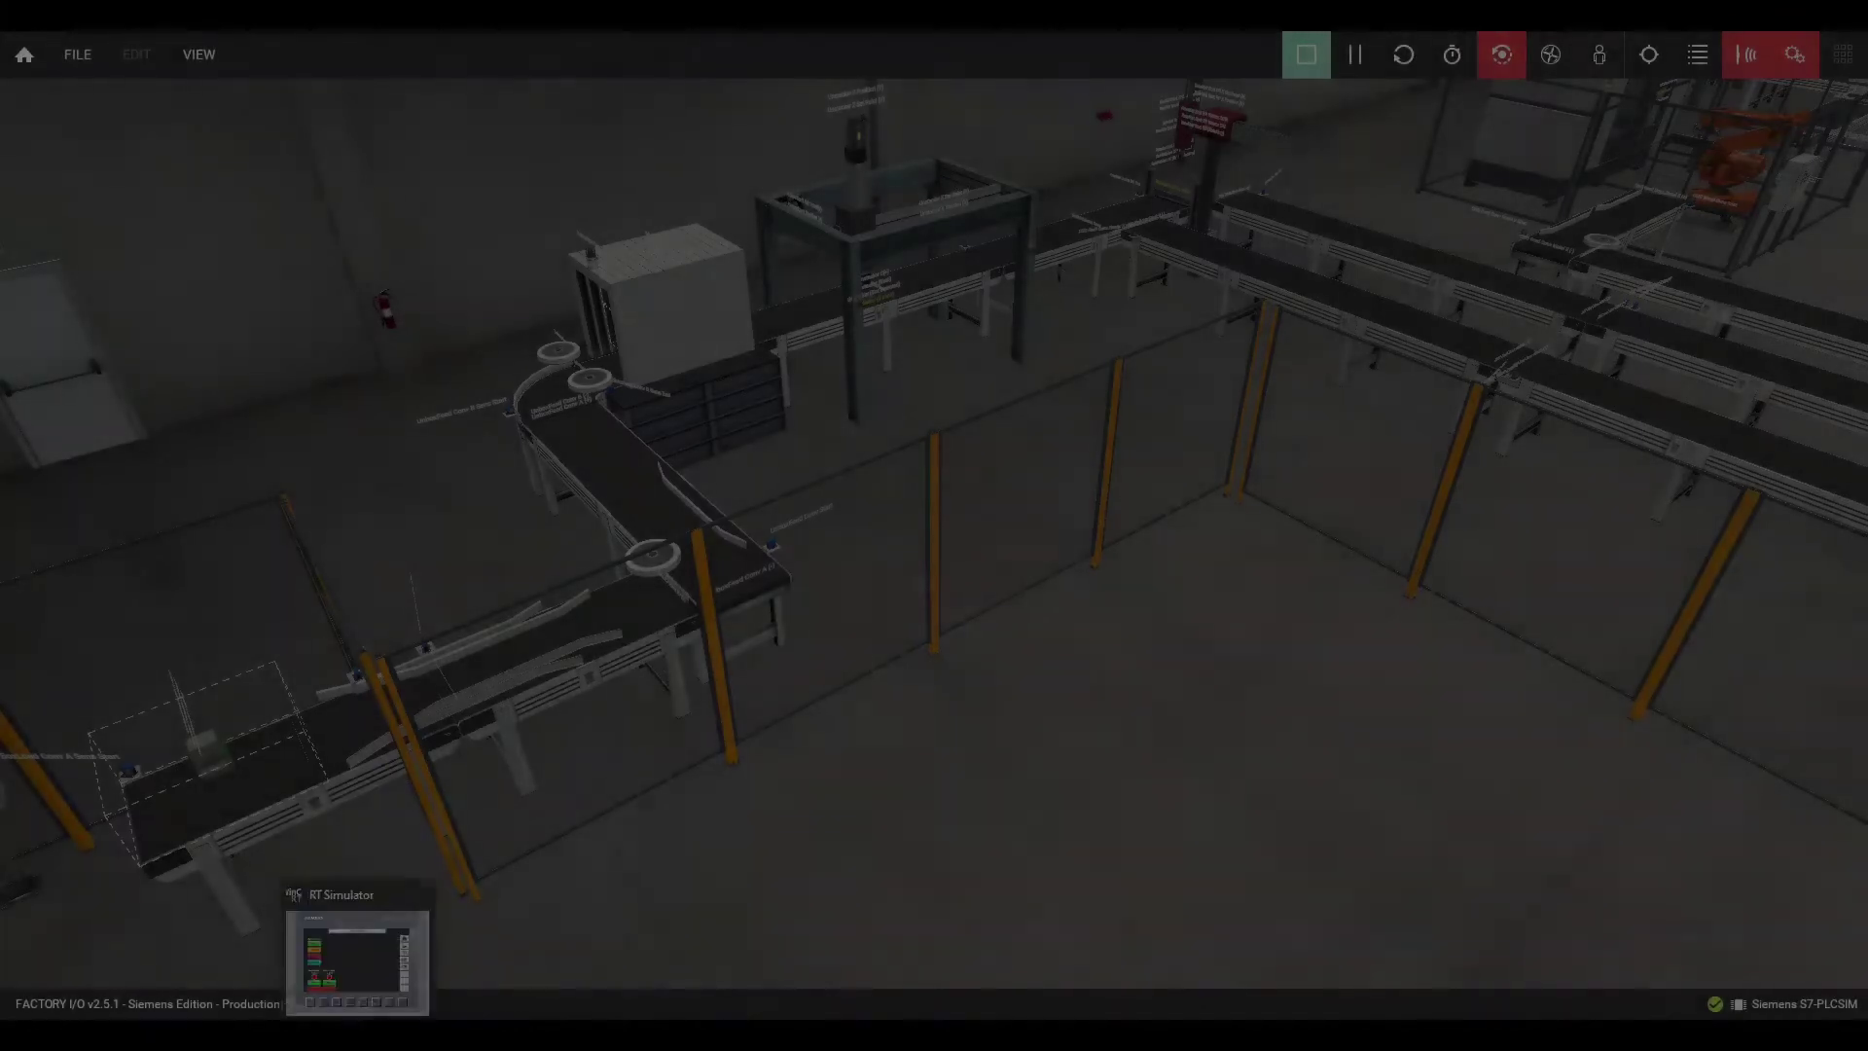
click(350, 1030)
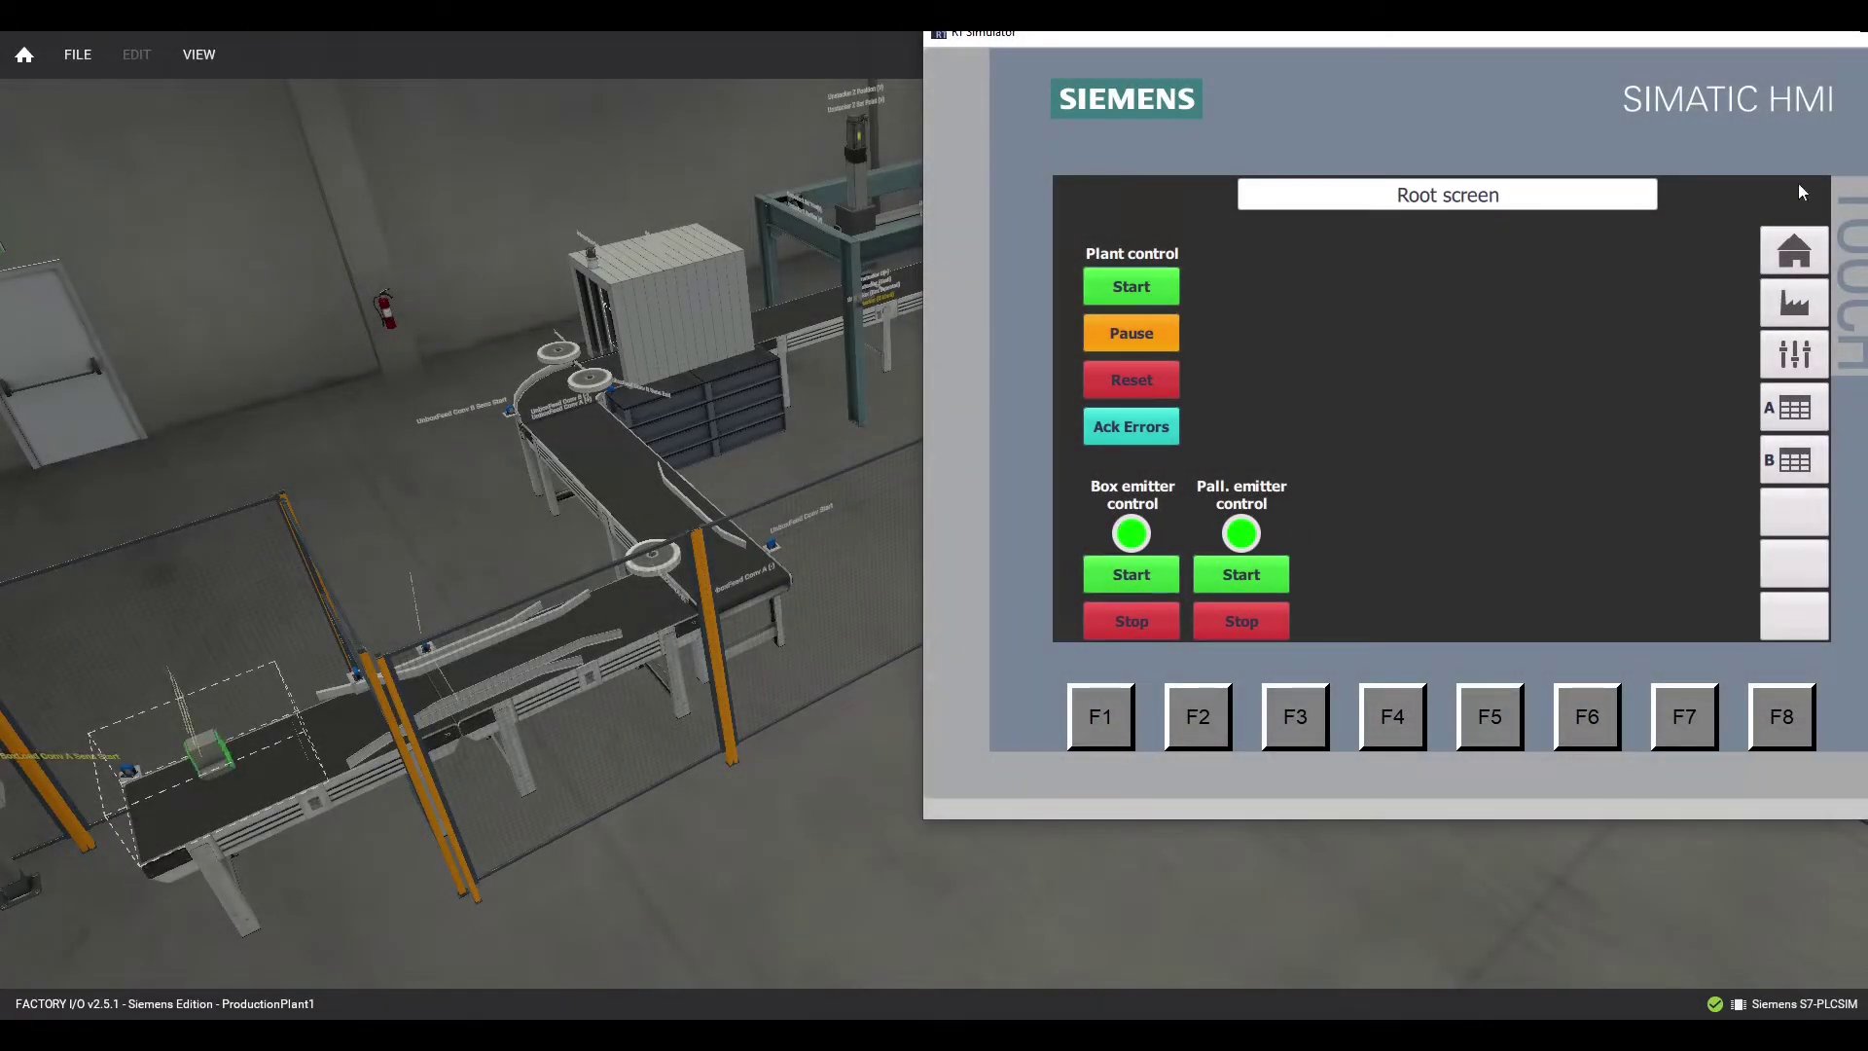
click(1837, 45)
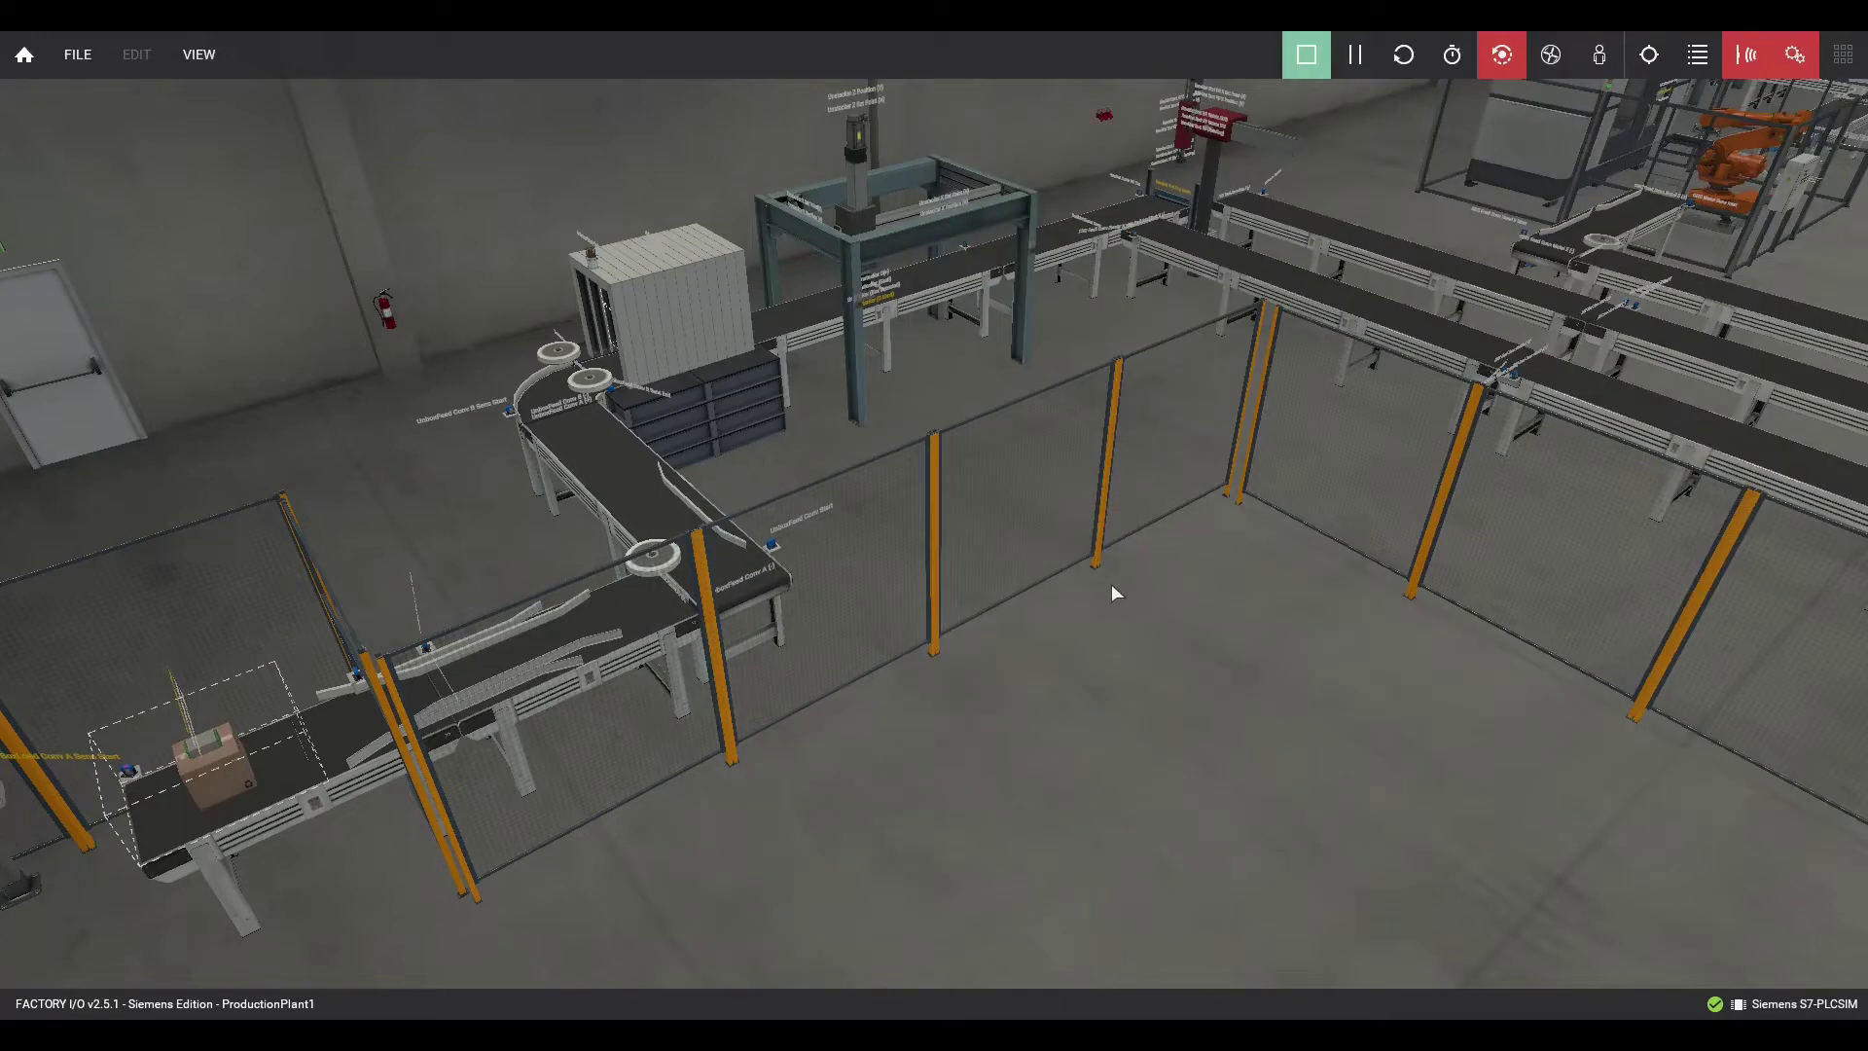
Inspect the box feed conveyors, box feeder and unstacker gantry from a low angle.
mouse_move(946, 656)
right_down()
mouse_move(1100, 621)
mouse_move(1133, 580)
right_up()
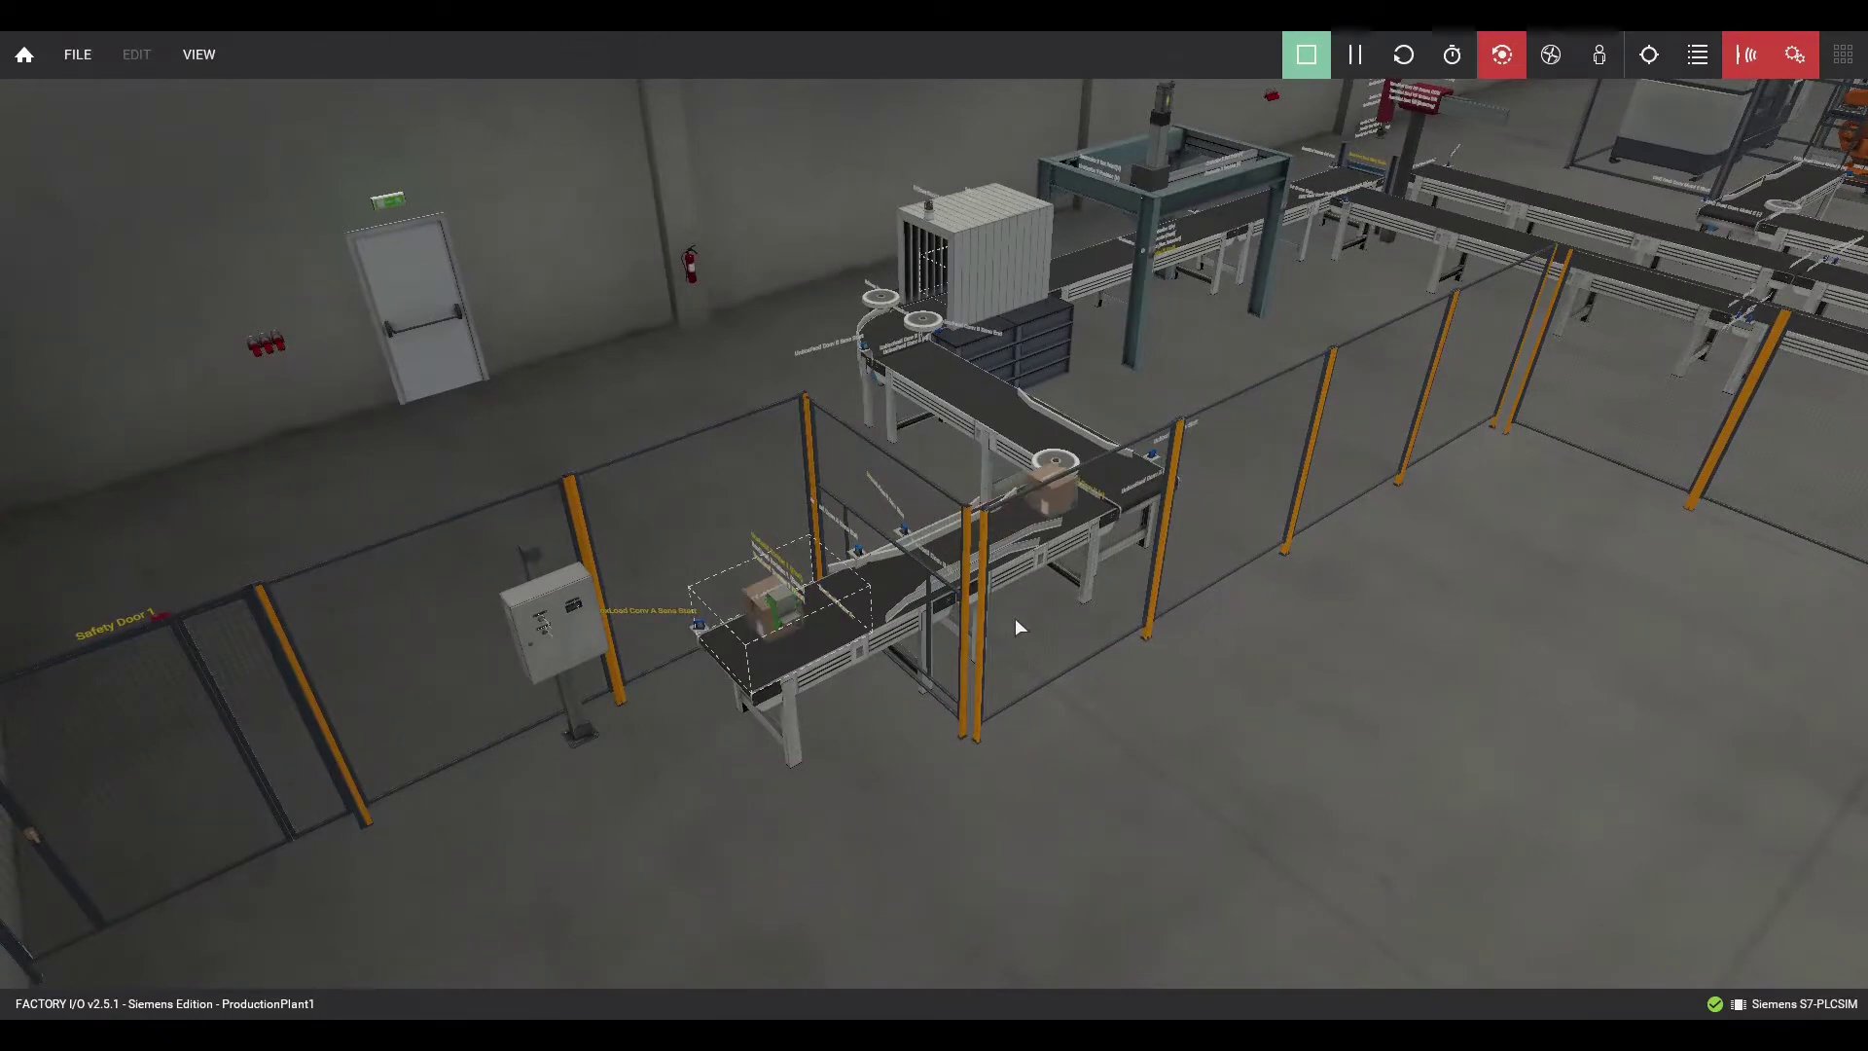
scroll(1016, 620, up, 2)
scroll(1017, 619, up, 2)
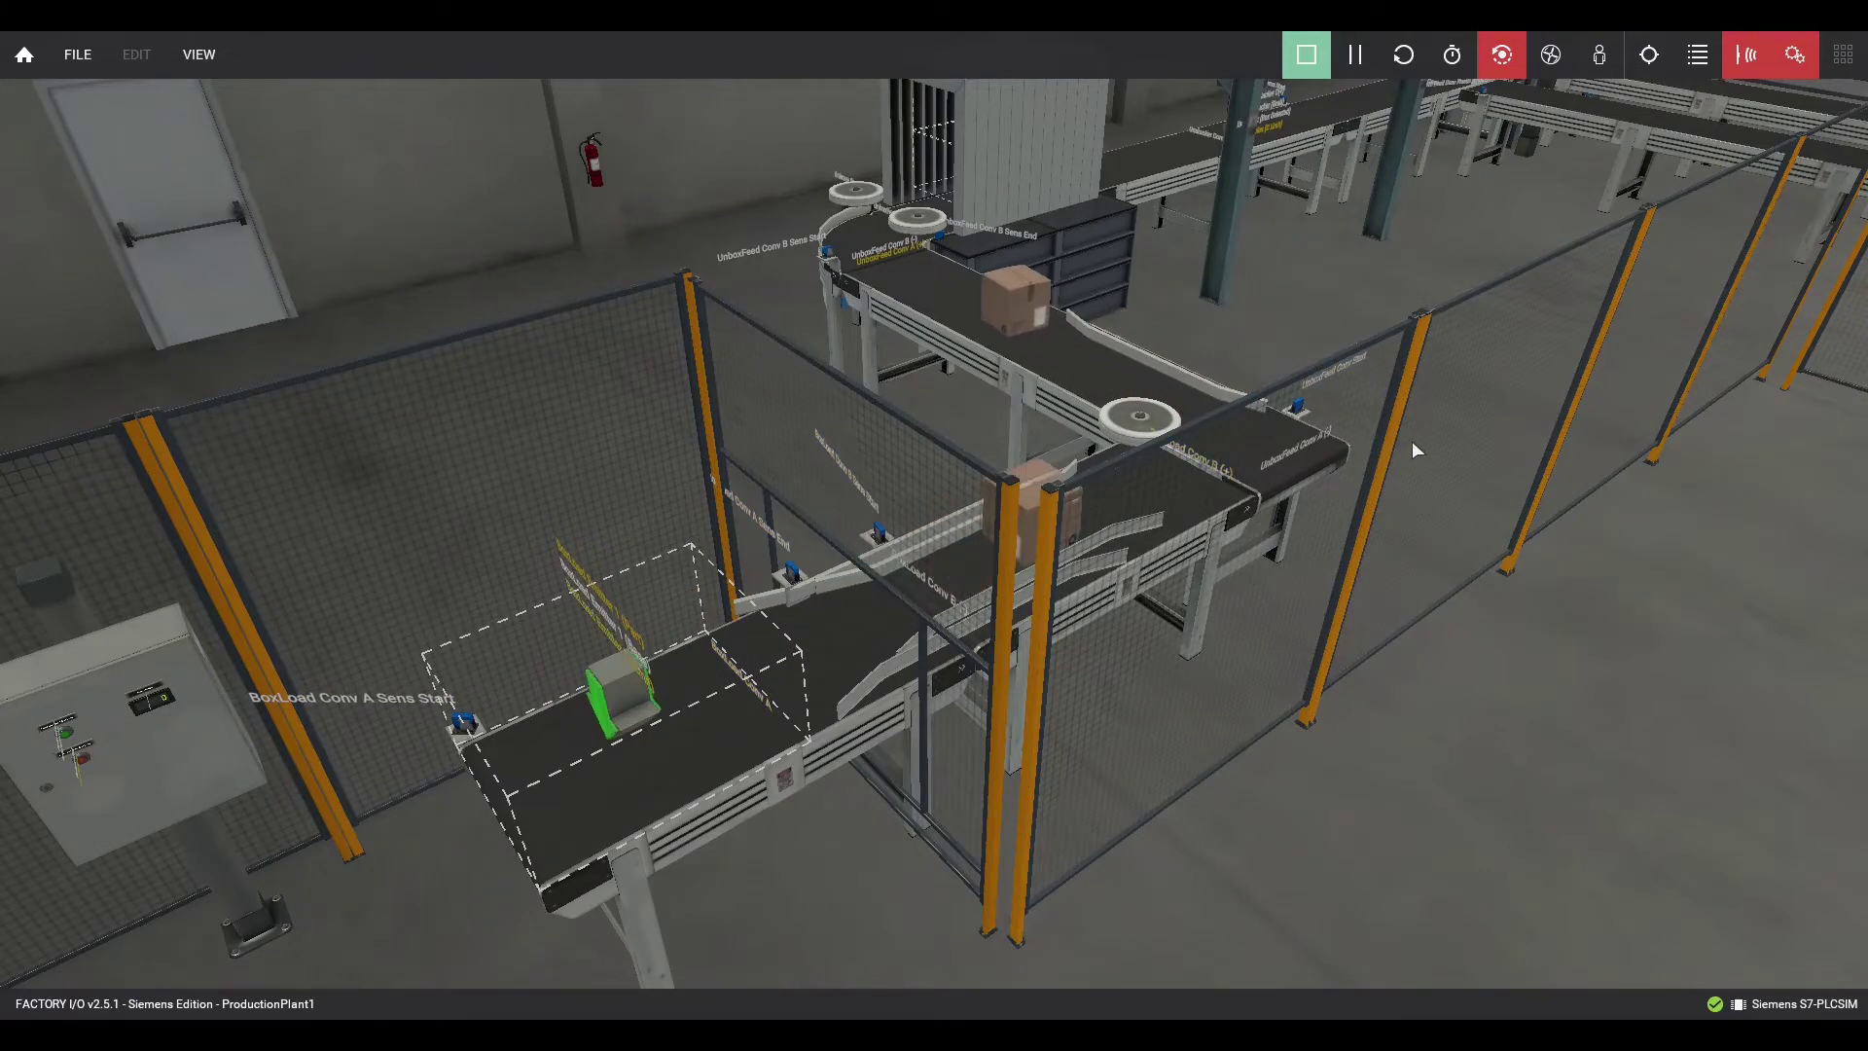
right_drag(1412, 439, 1380, 784)
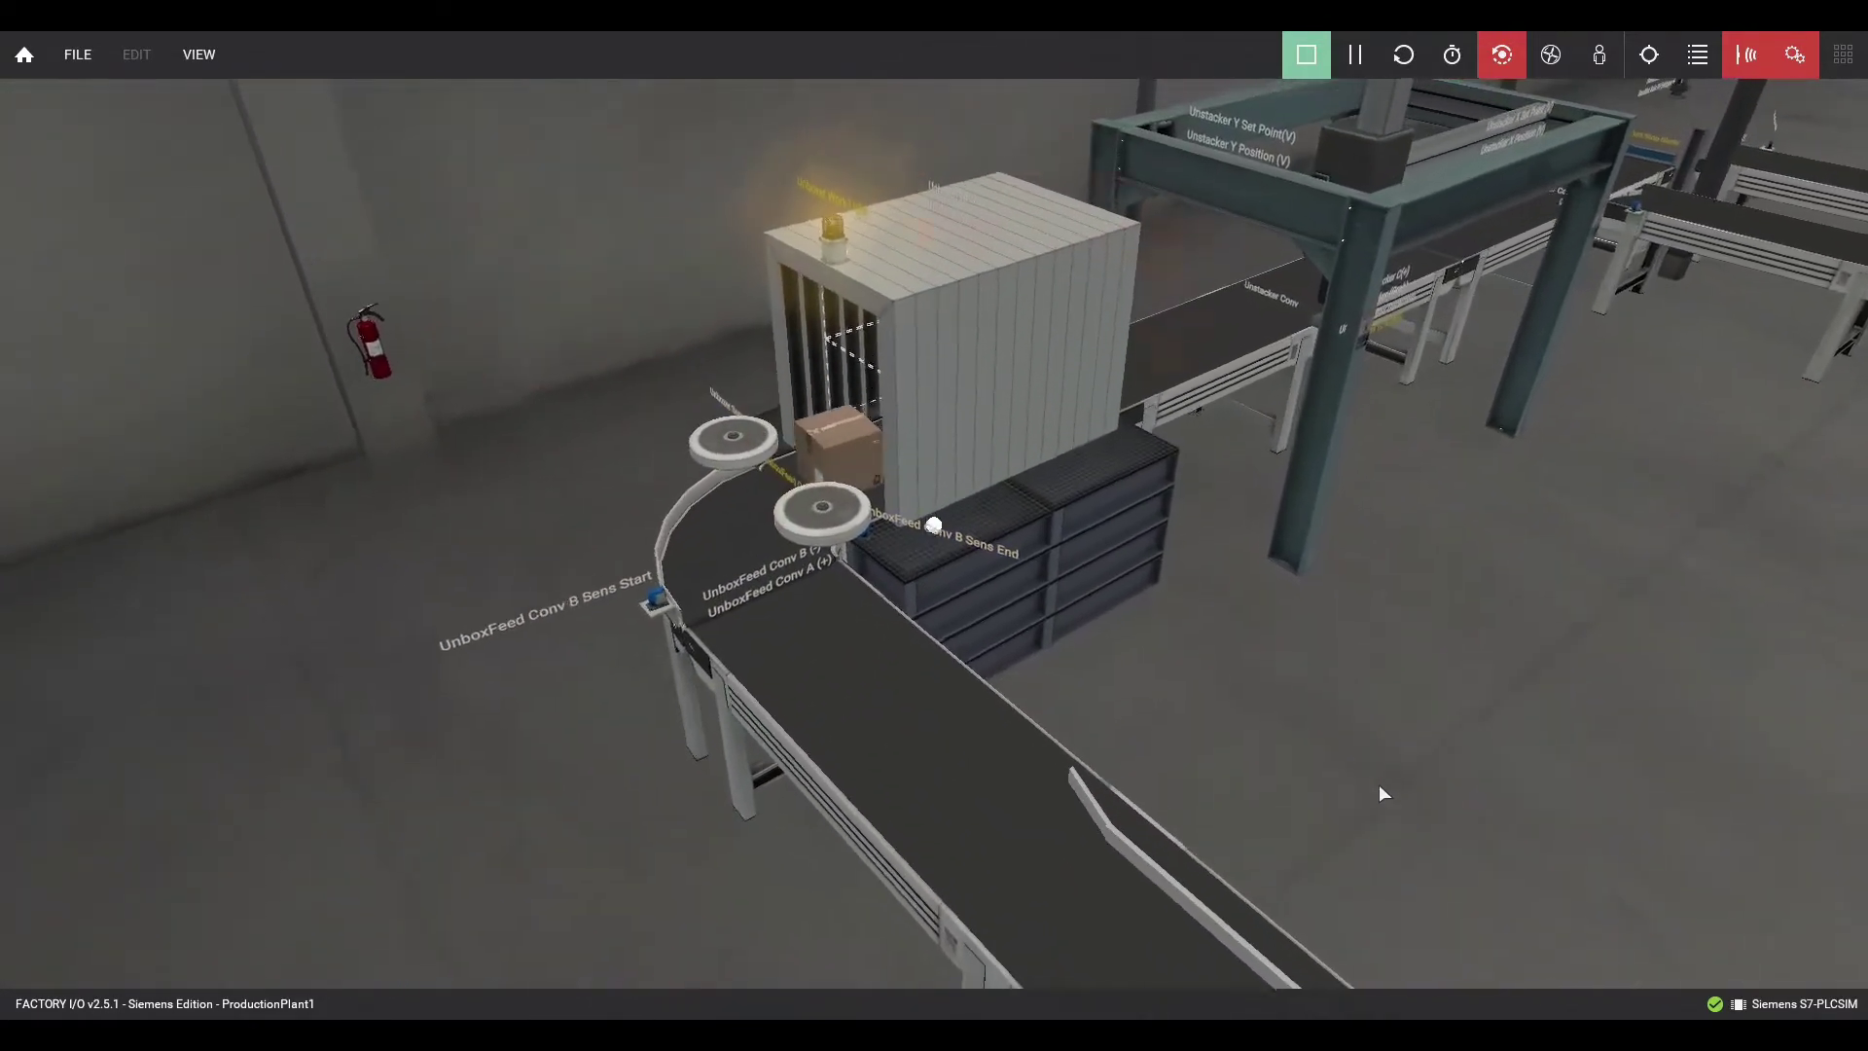
mouse_move(1560, 513)
middle_down()
mouse_move(1467, 607)
mouse_move(1264, 656)
middle_up()
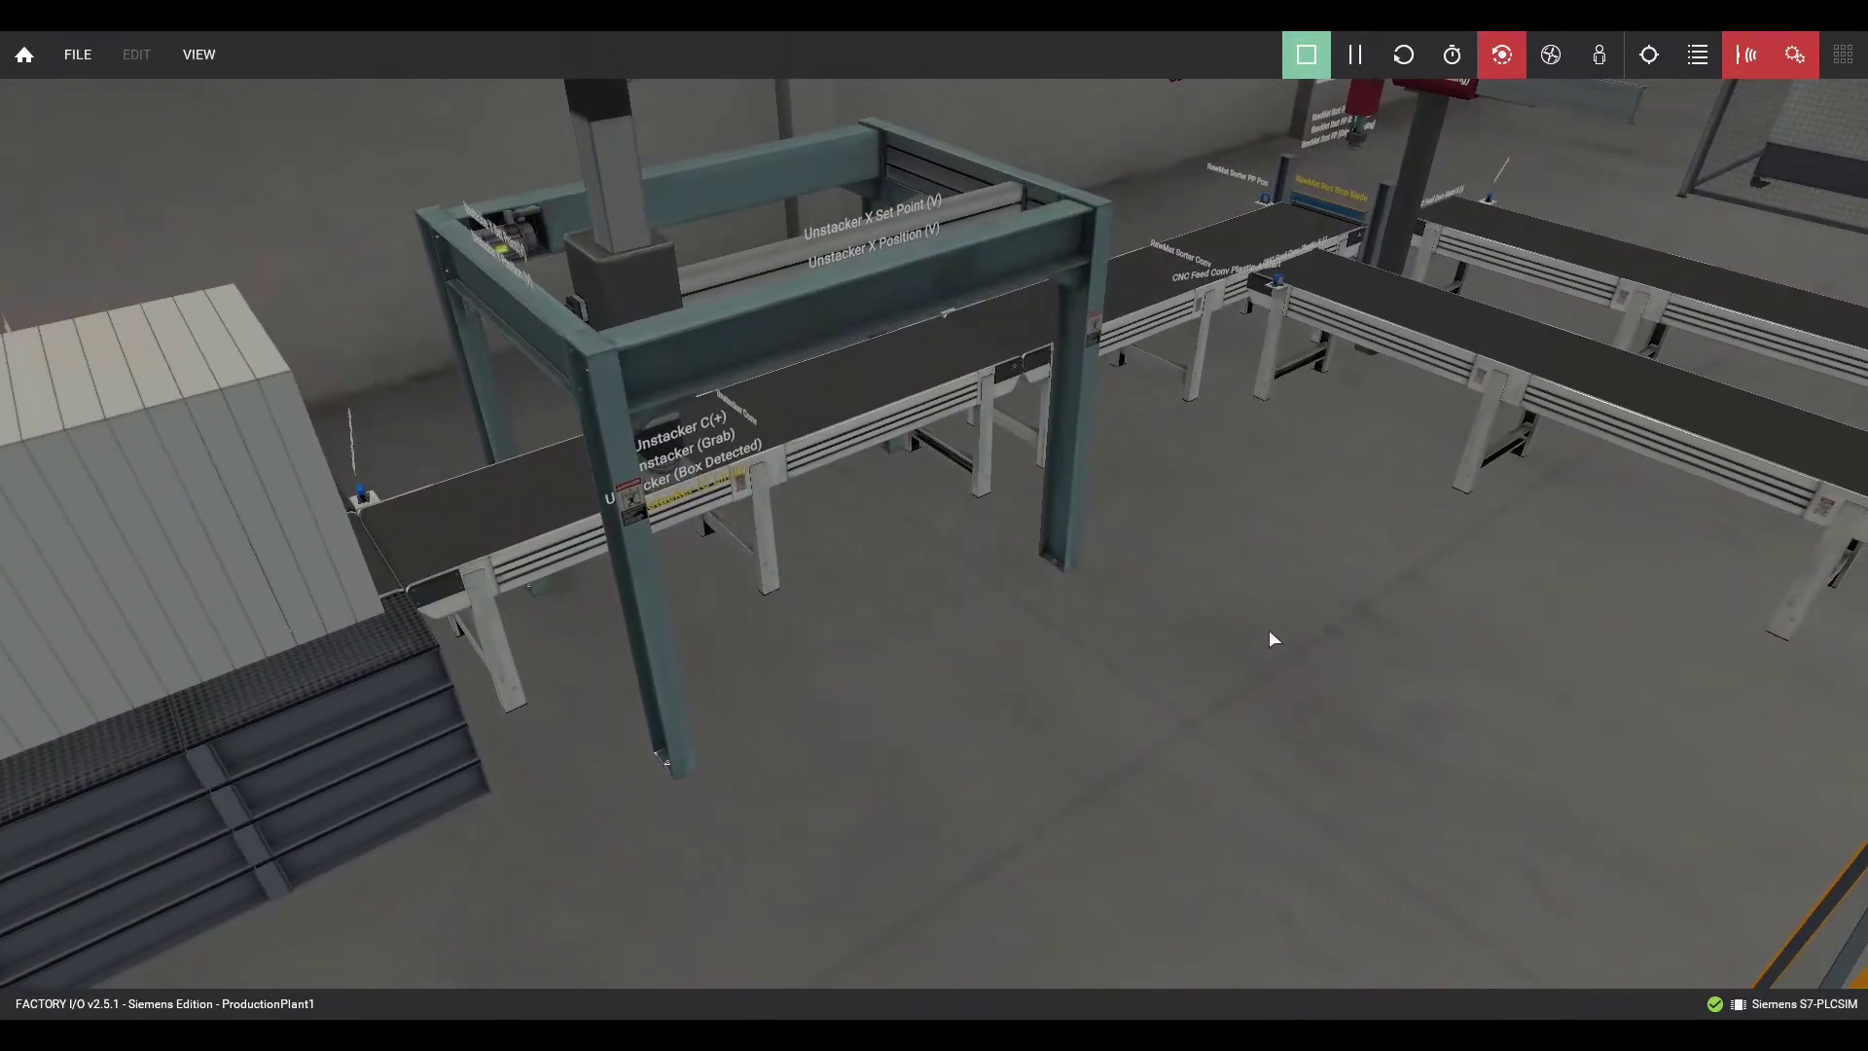
mouse_move(1283, 639)
right_down()
mouse_move(1142, 700)
mouse_move(917, 662)
right_up()
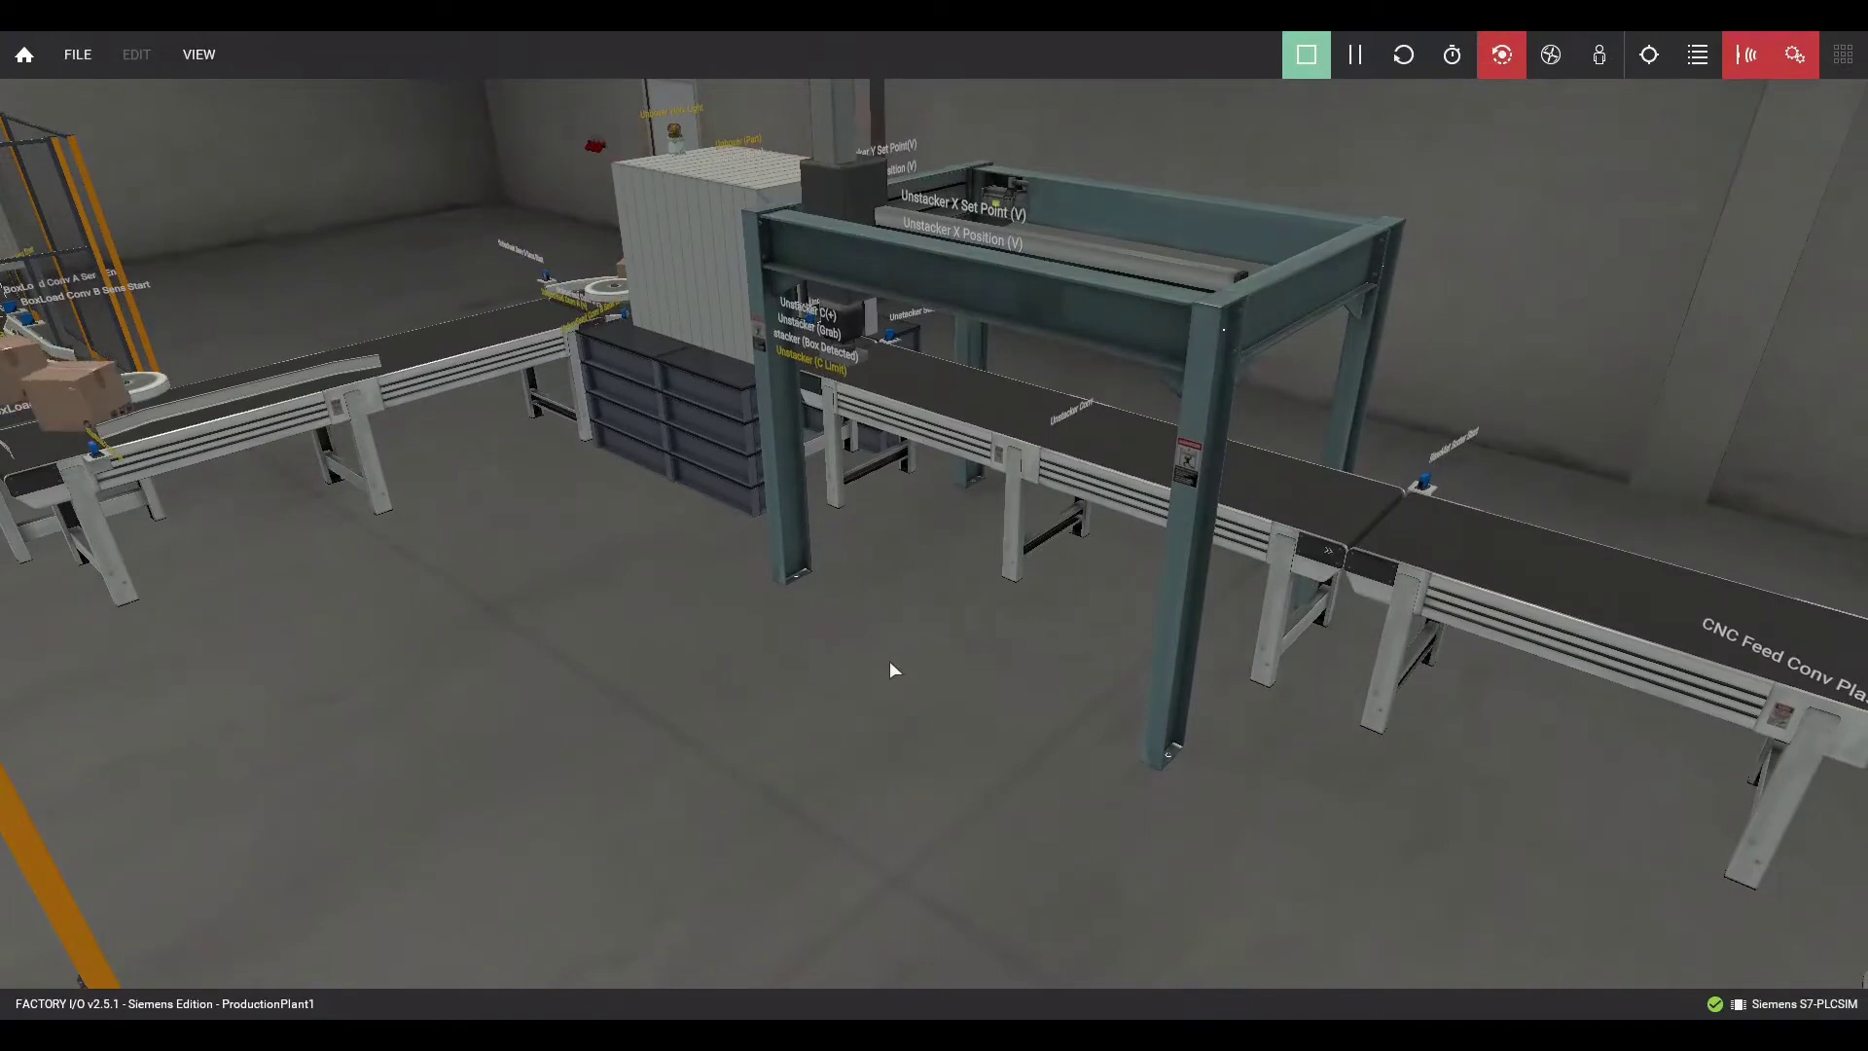
right_drag(891, 660, 978, 721)
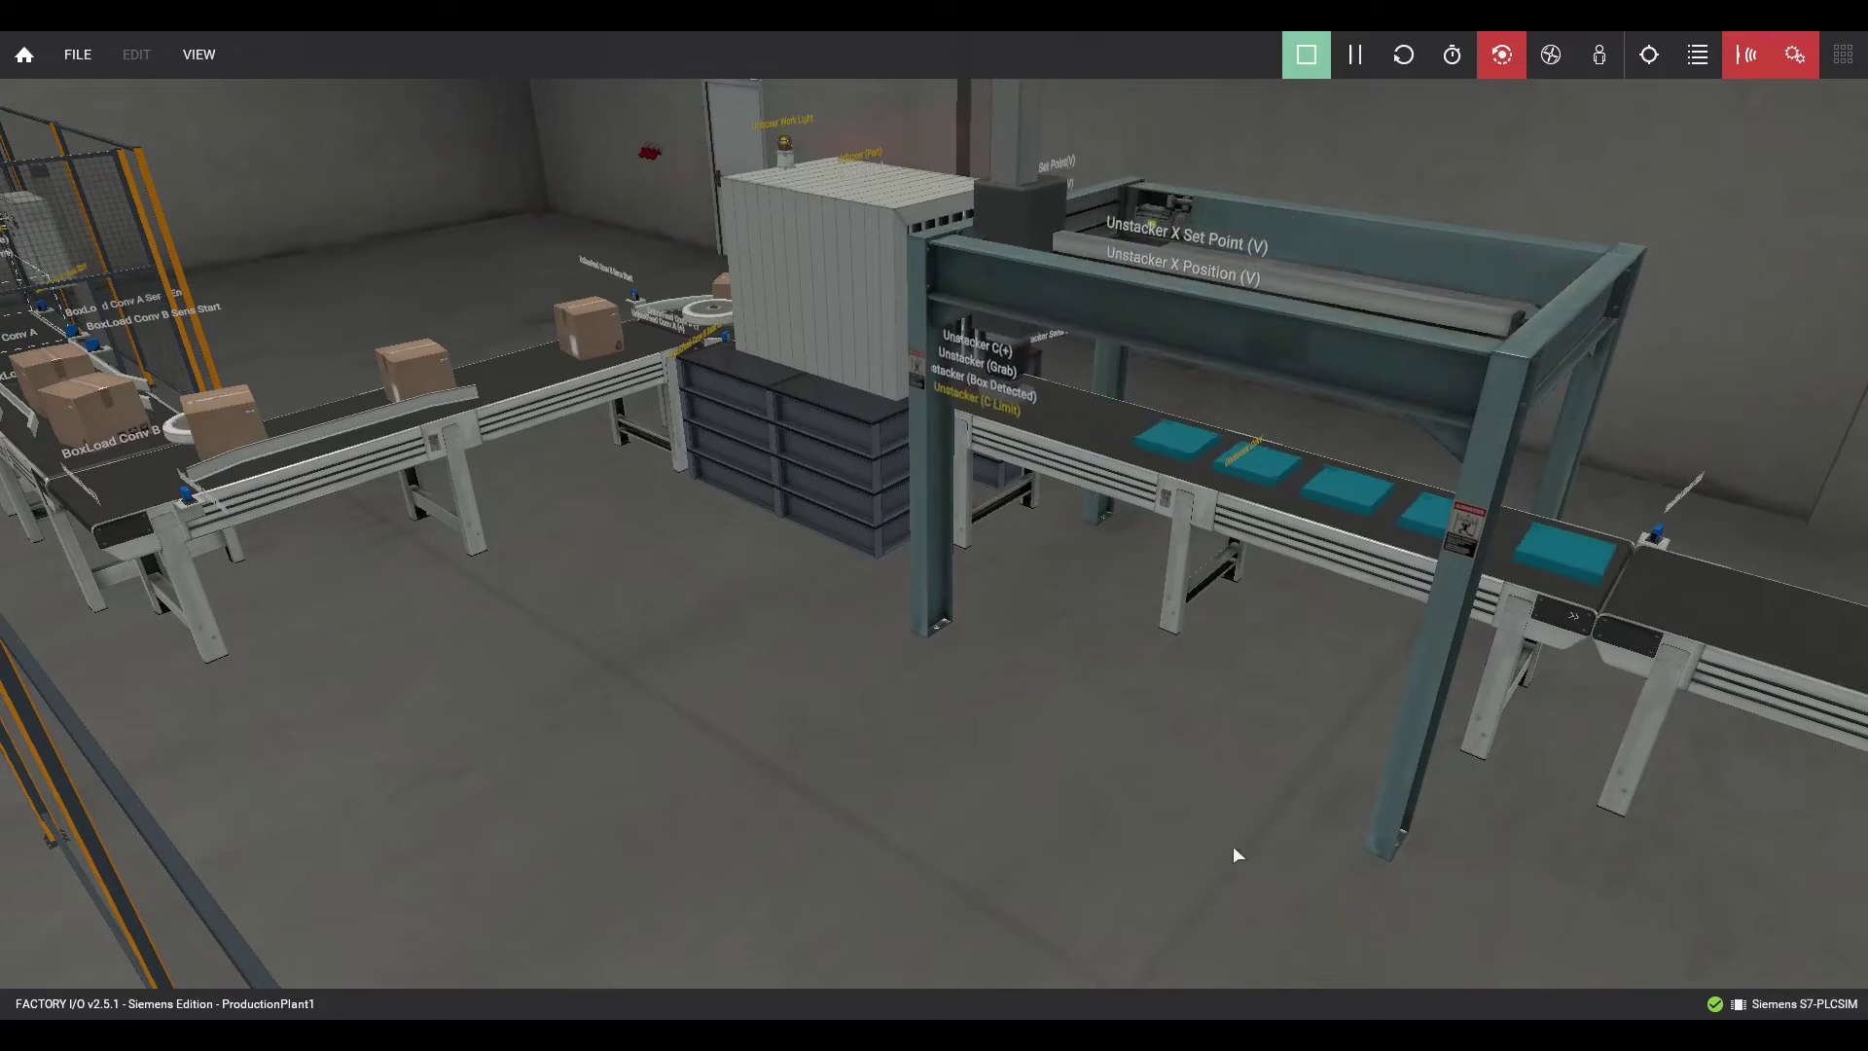
mouse_move(282, 1041)
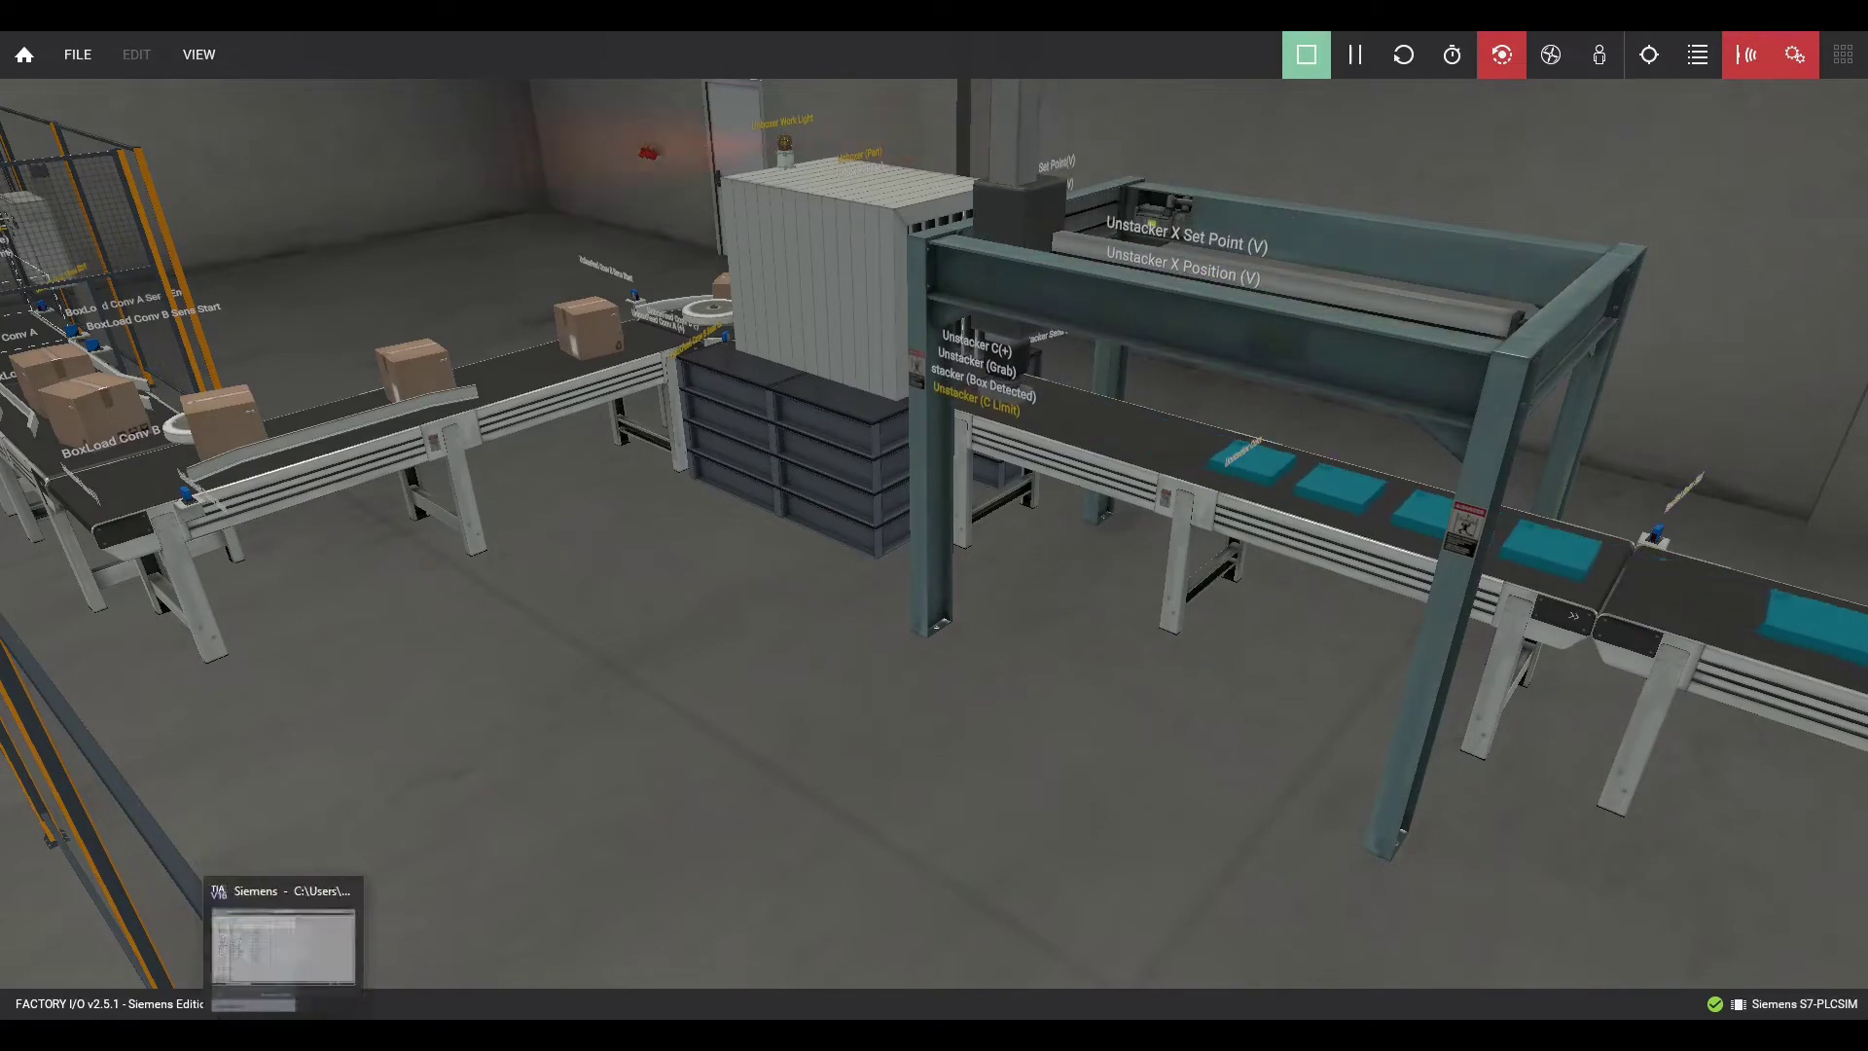
Show Plant section 1b on the HMI panel and move it left beside the plant.
click(335, 1039)
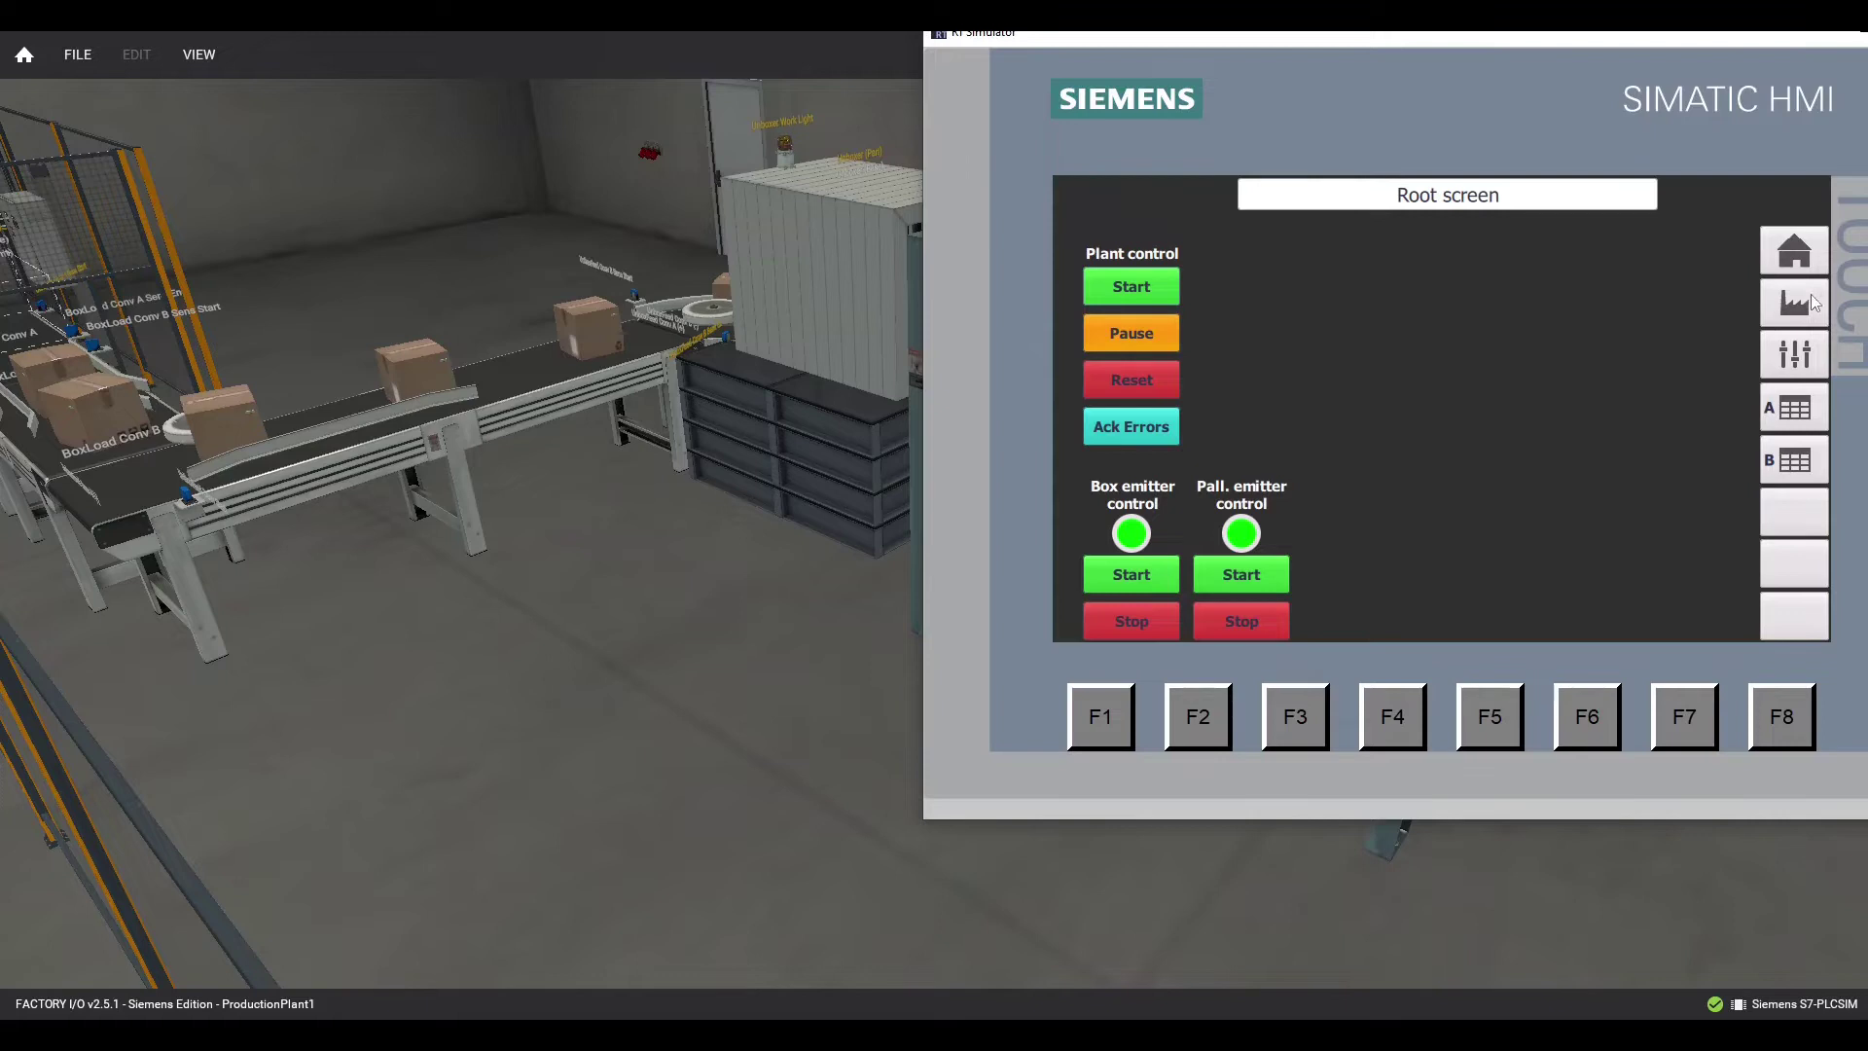
click(1800, 306)
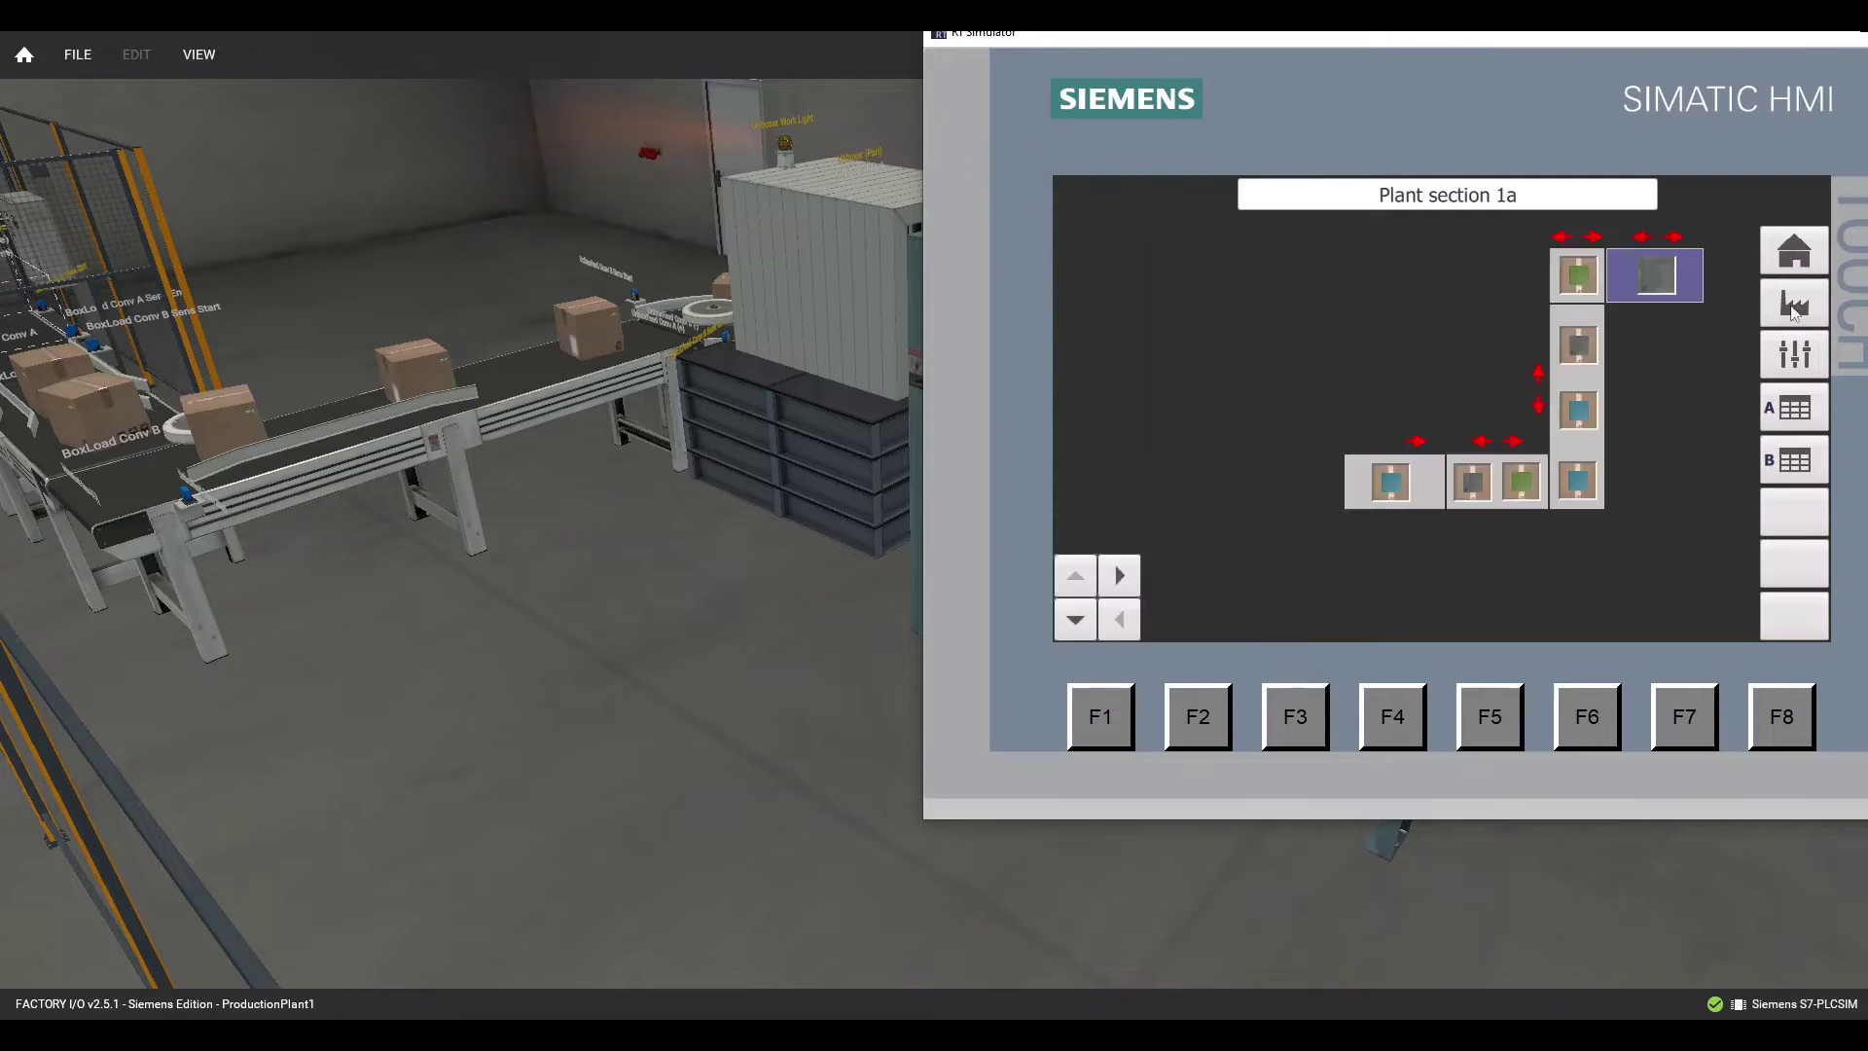
click(1125, 577)
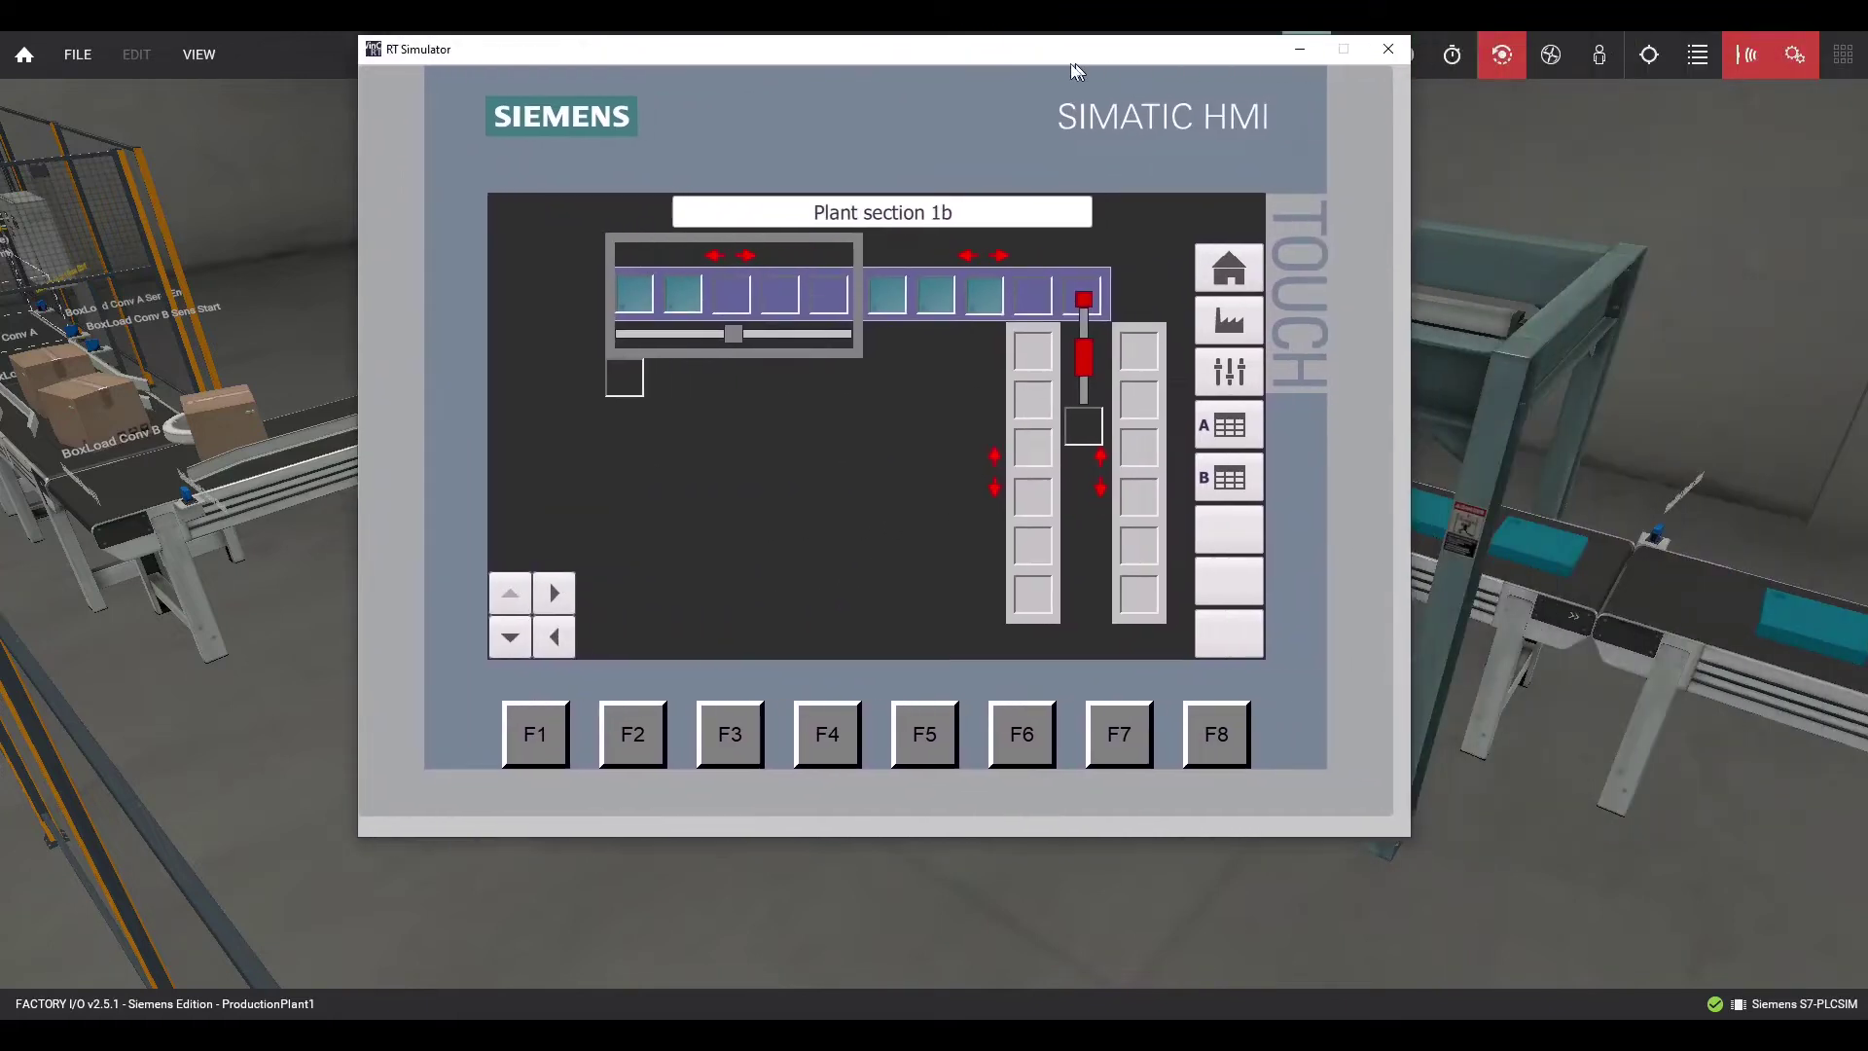
drag(1640, 50, 1020, 50)
right_drag(1558, 721, 1111, 495)
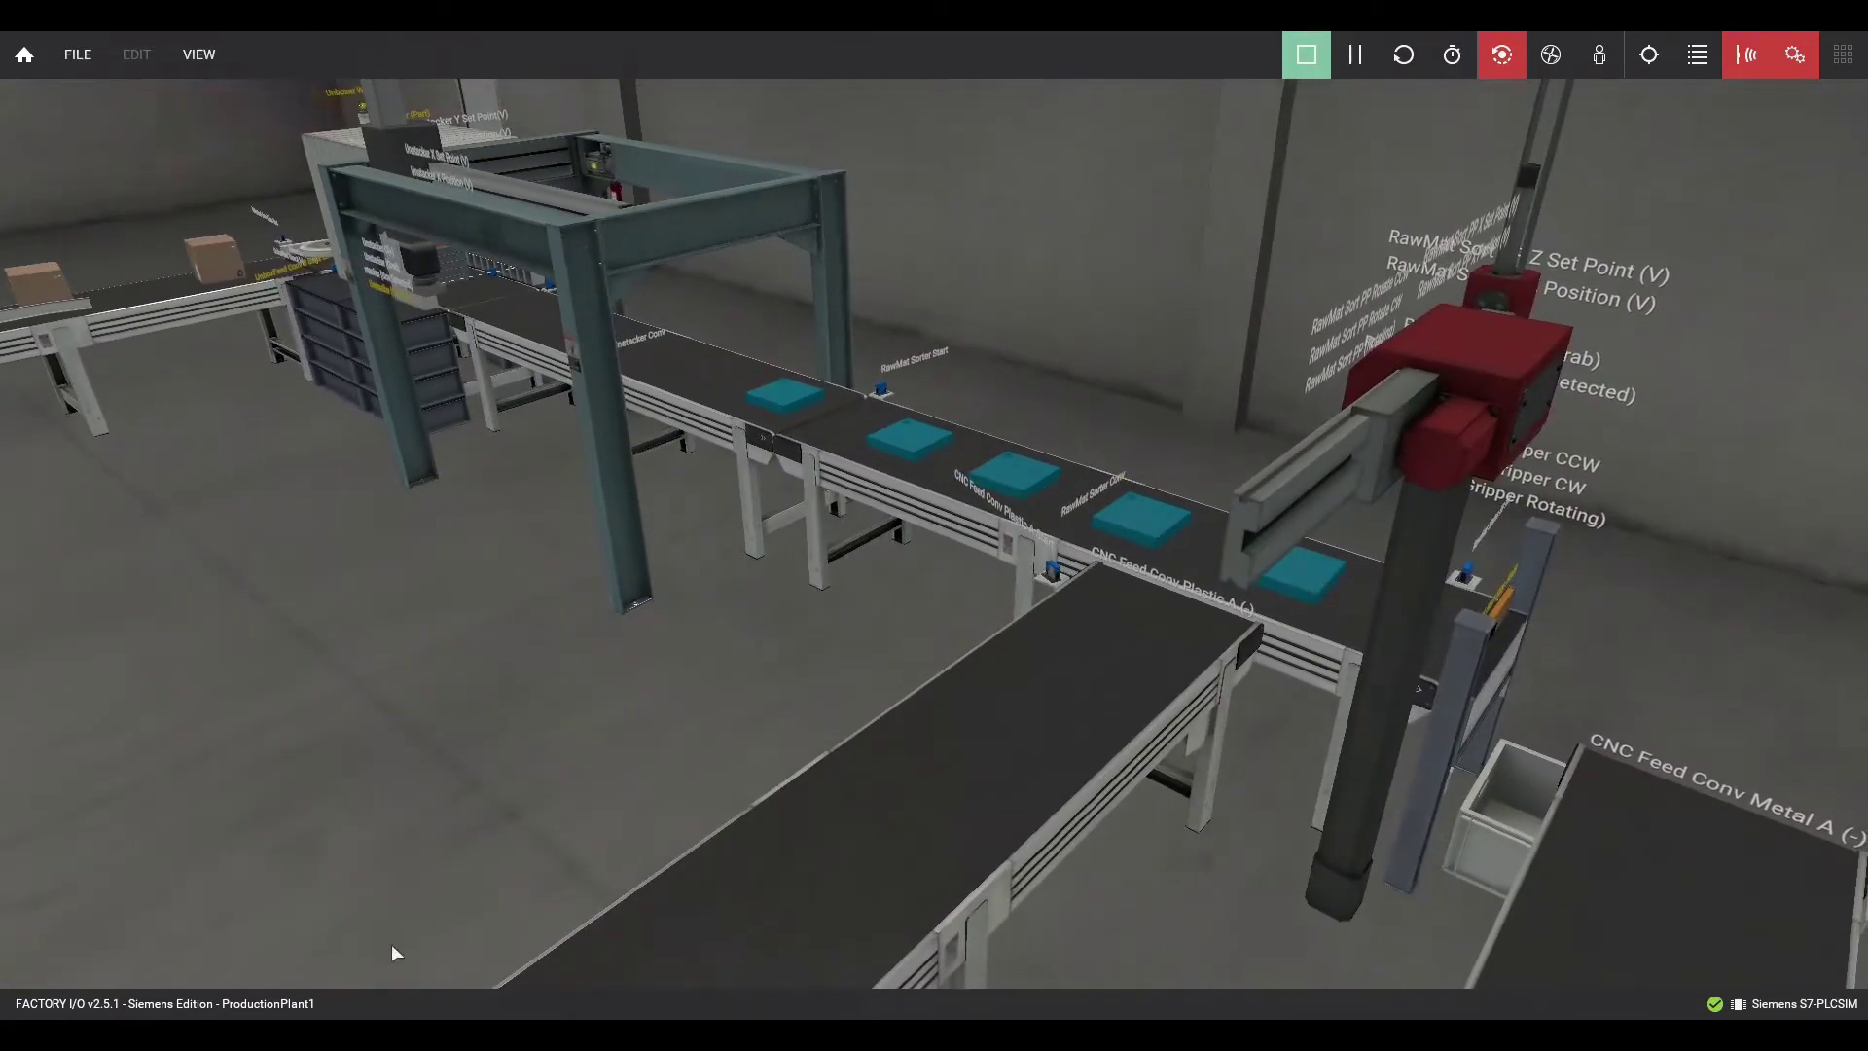
Keep the HMI panel in front, shifted left to uncover a wider conveyor view.
key(alt+Tab)
drag(951, 65, 560, 107)
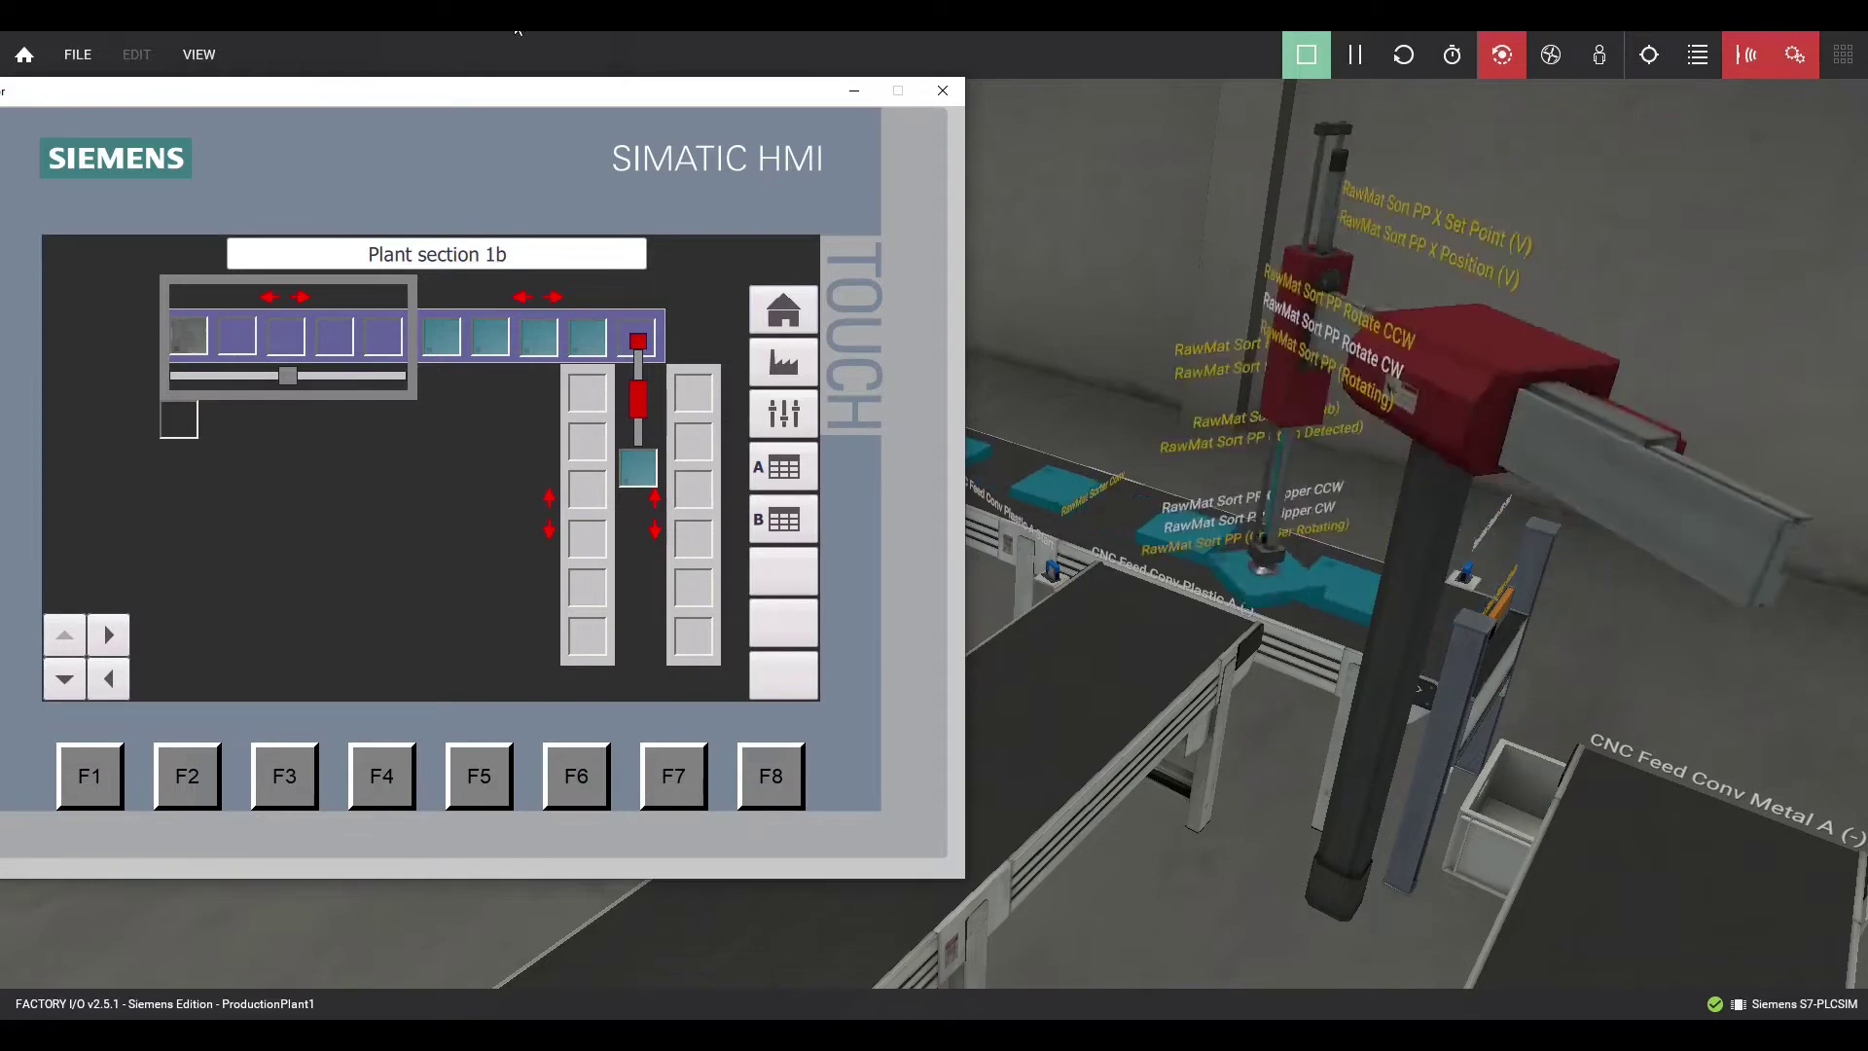
drag(524, 97, 436, 96)
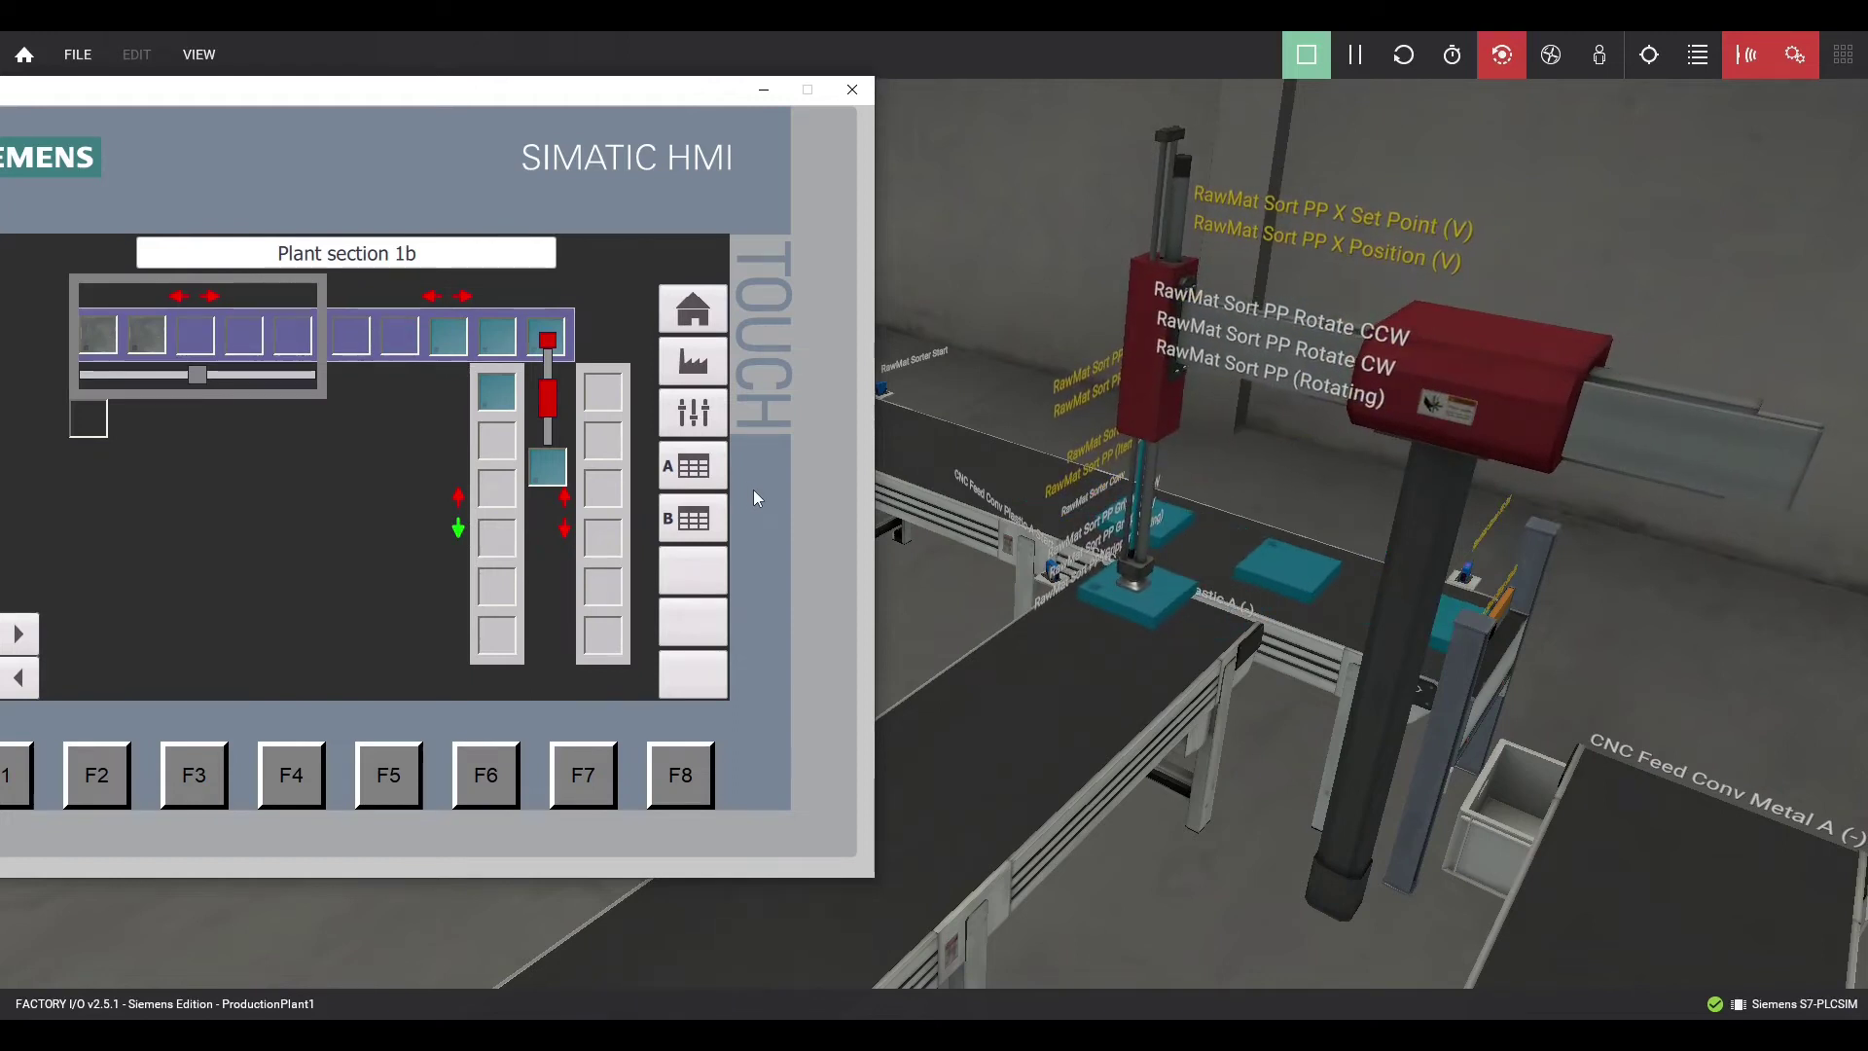
right_drag(983, 780, 1236, 361)
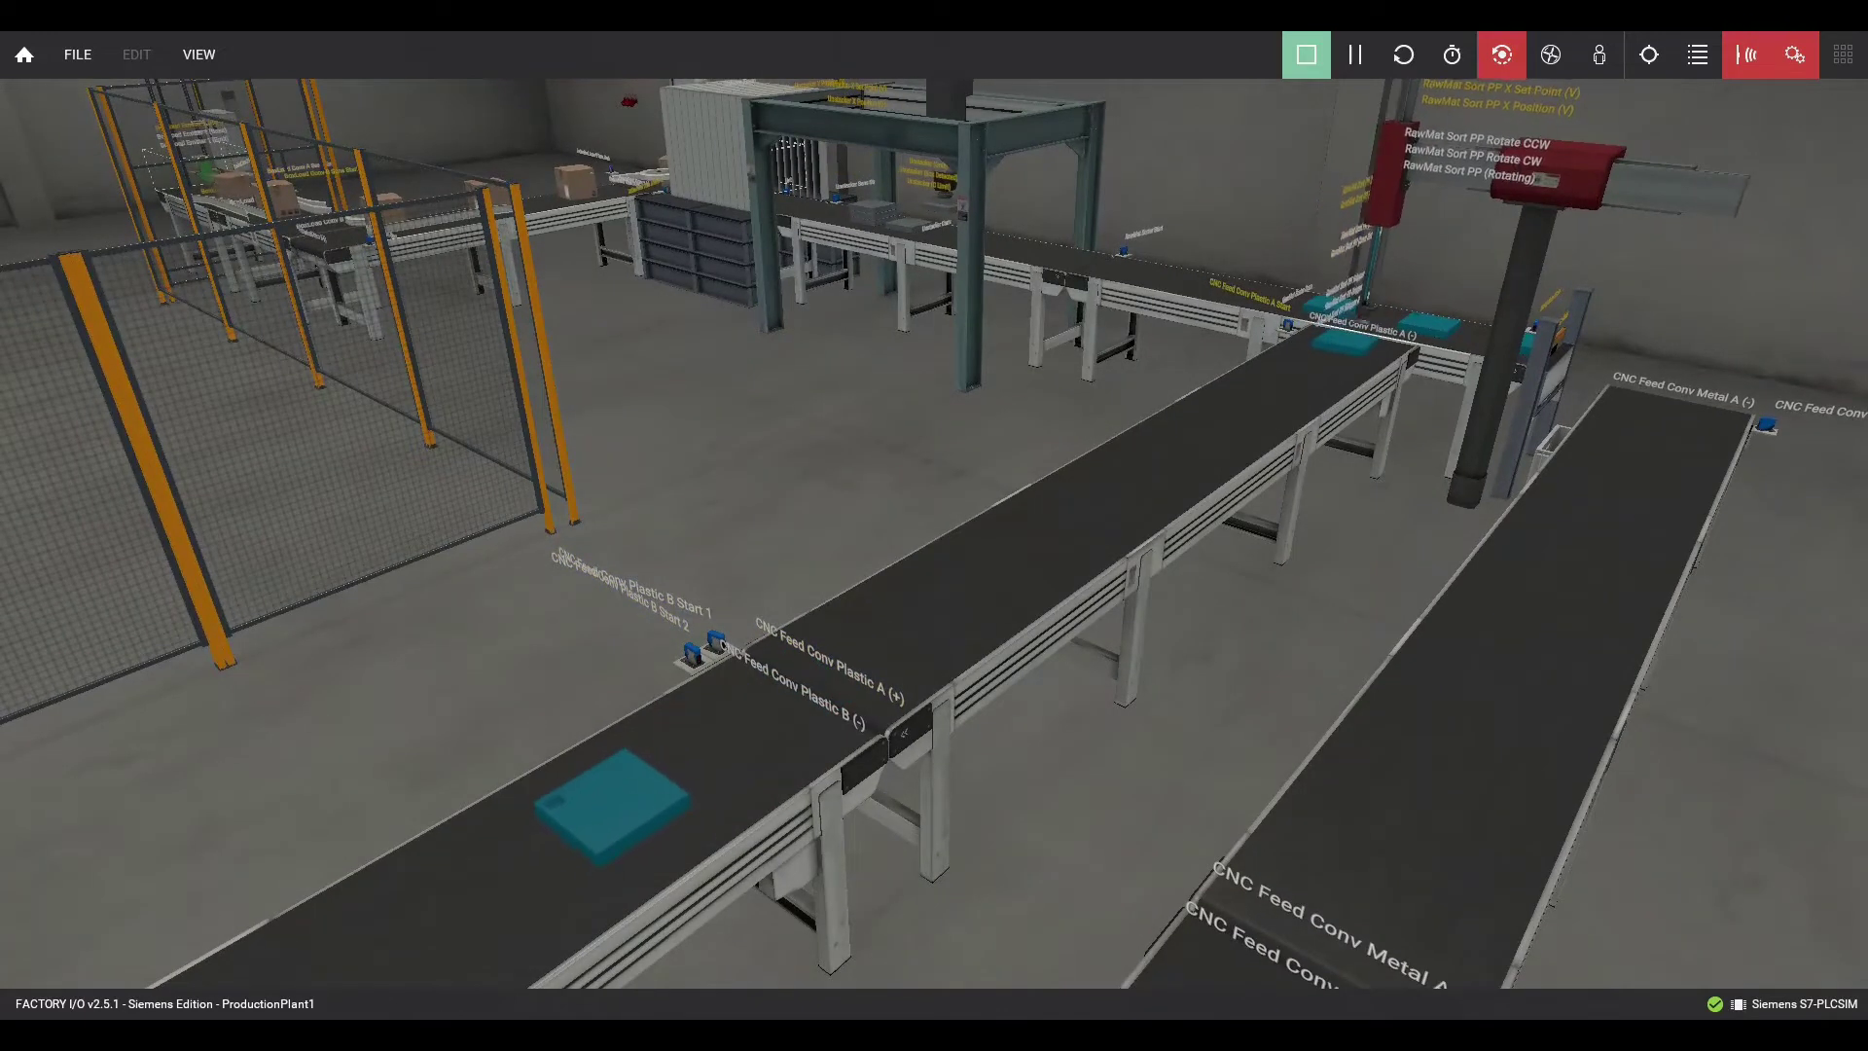
key(alt+Tab)
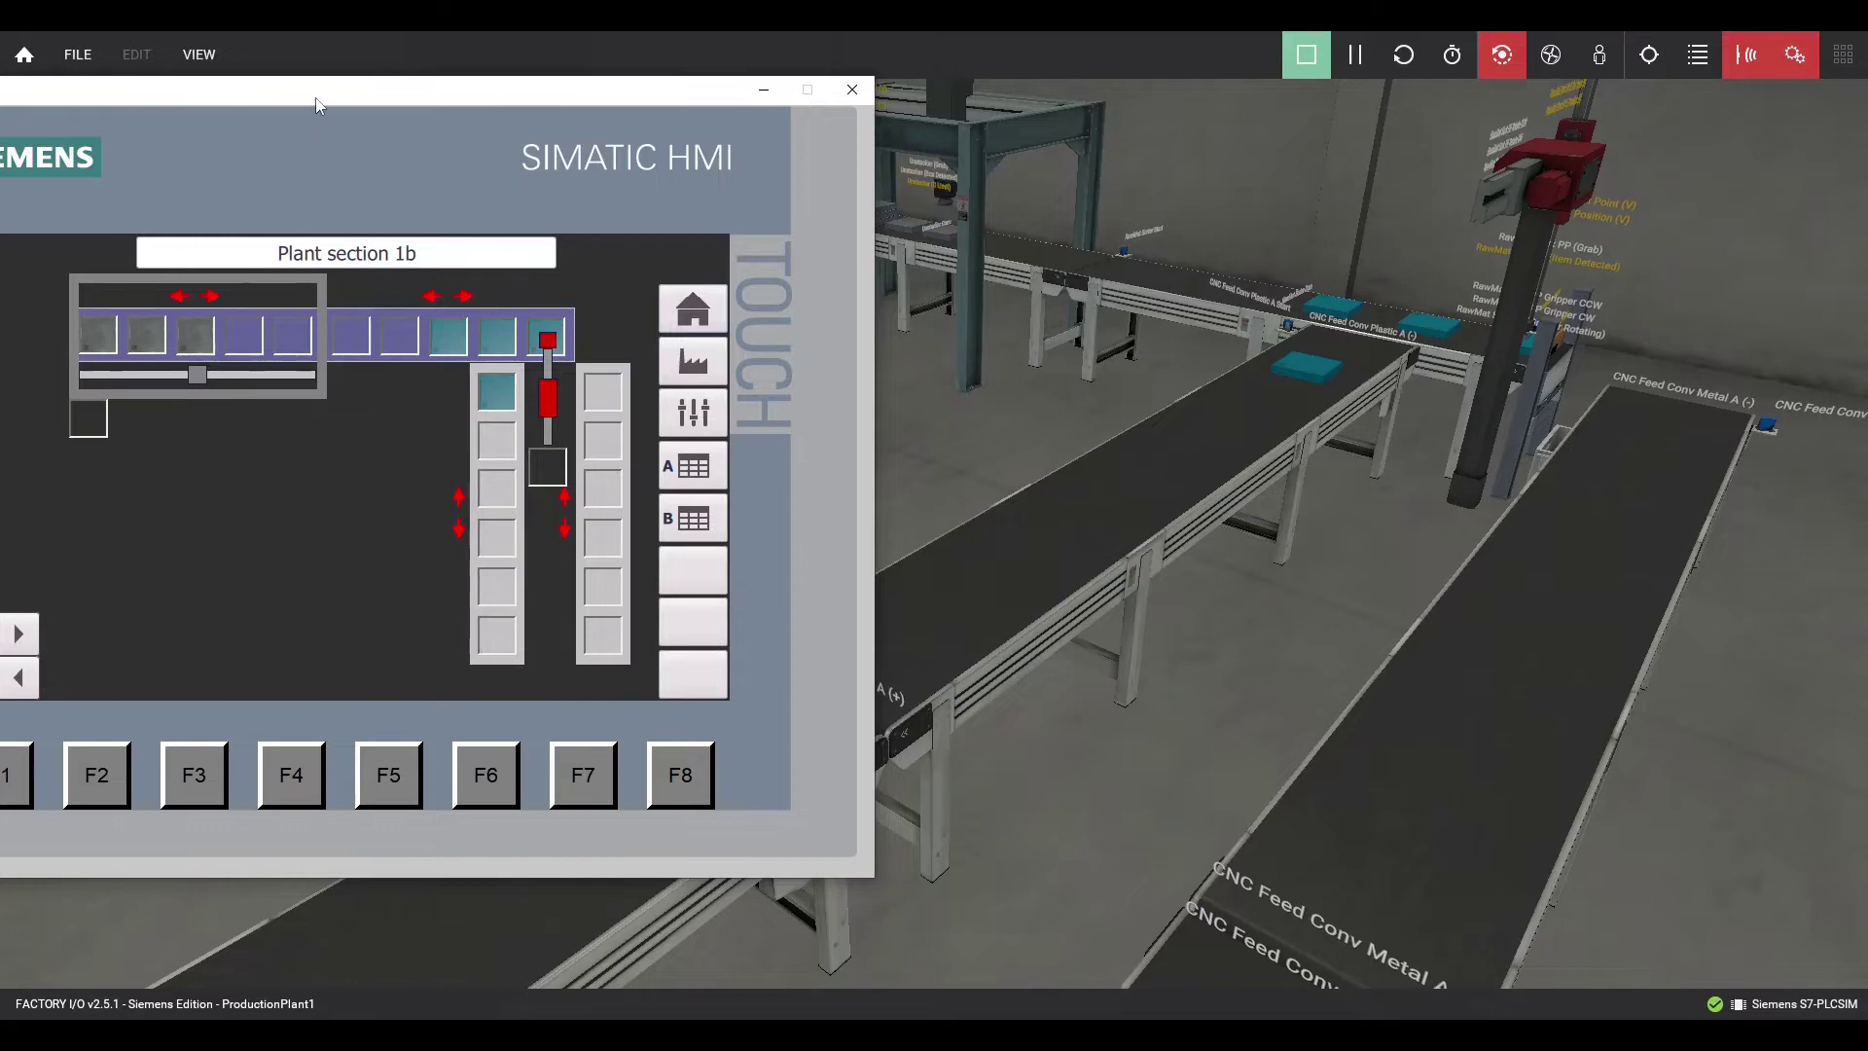
Switch the HMI to Plant section 2a, reposition it, then minimize it to reveal the plant.
drag(317, 104, 429, 107)
click(87, 682)
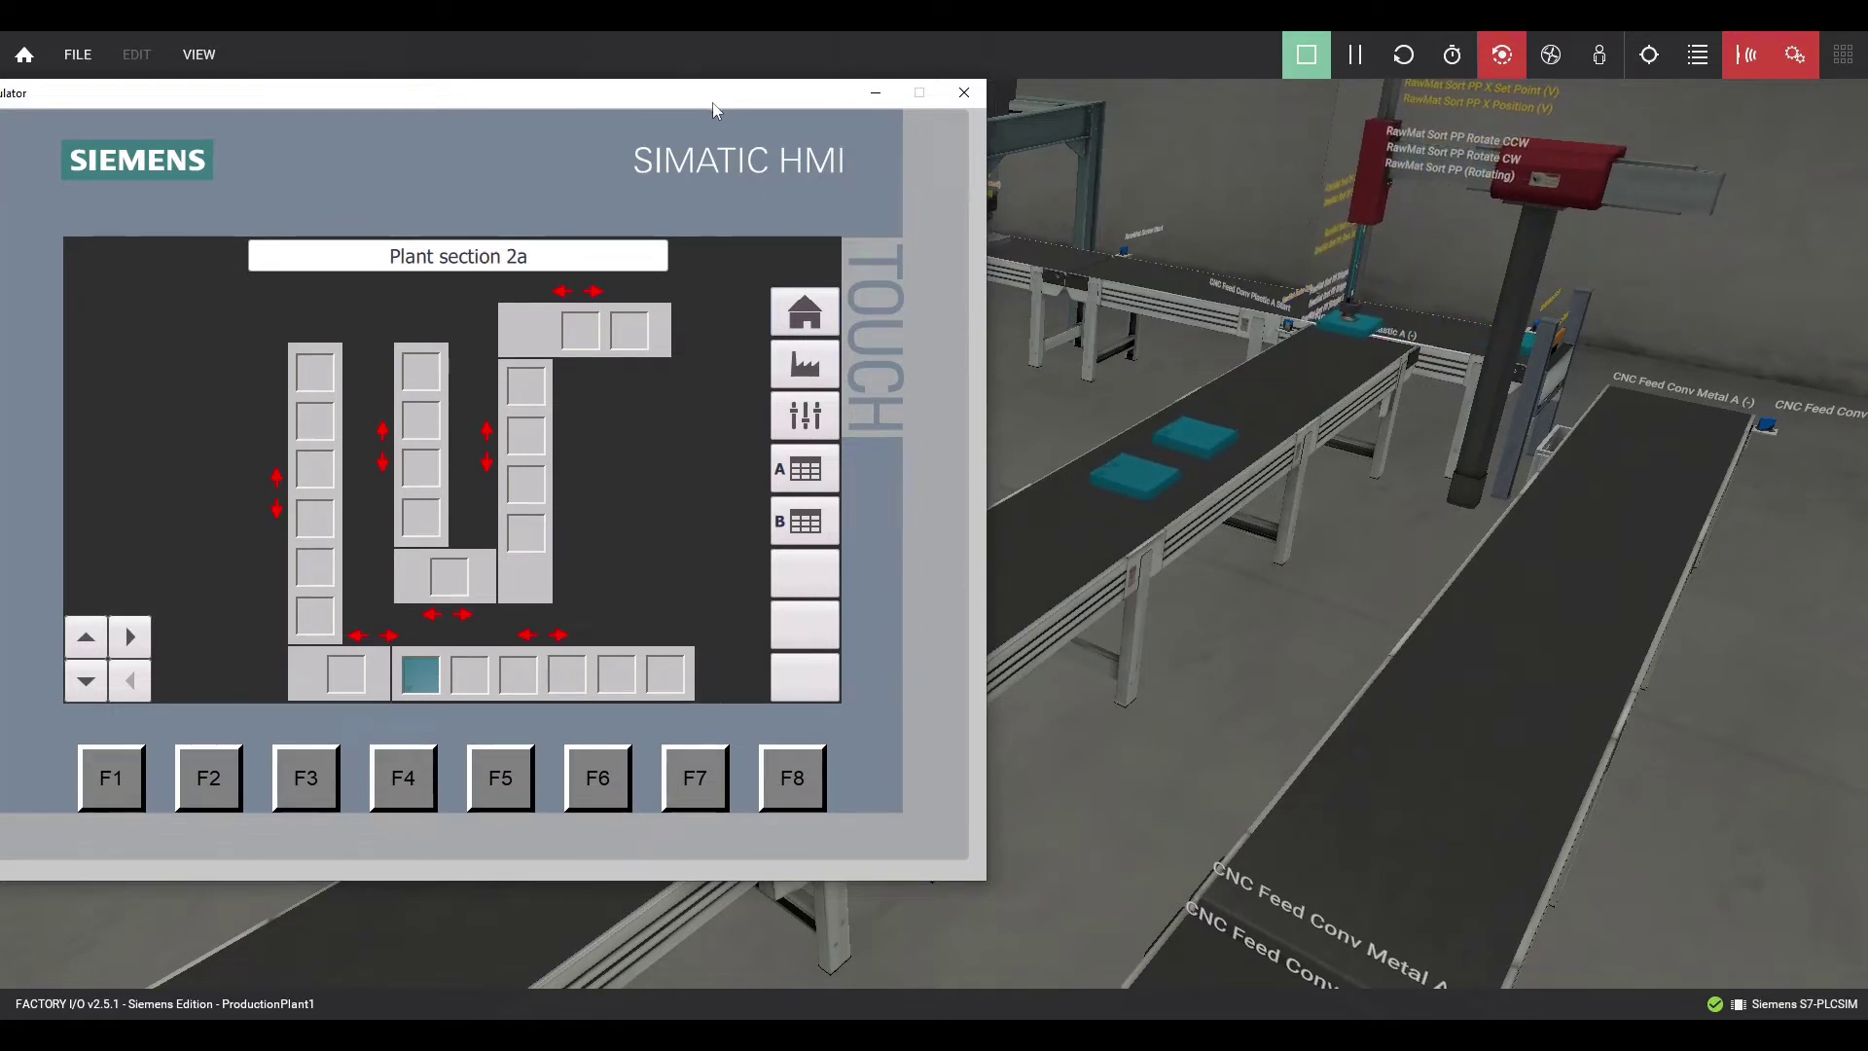
drag(712, 102, 423, 104)
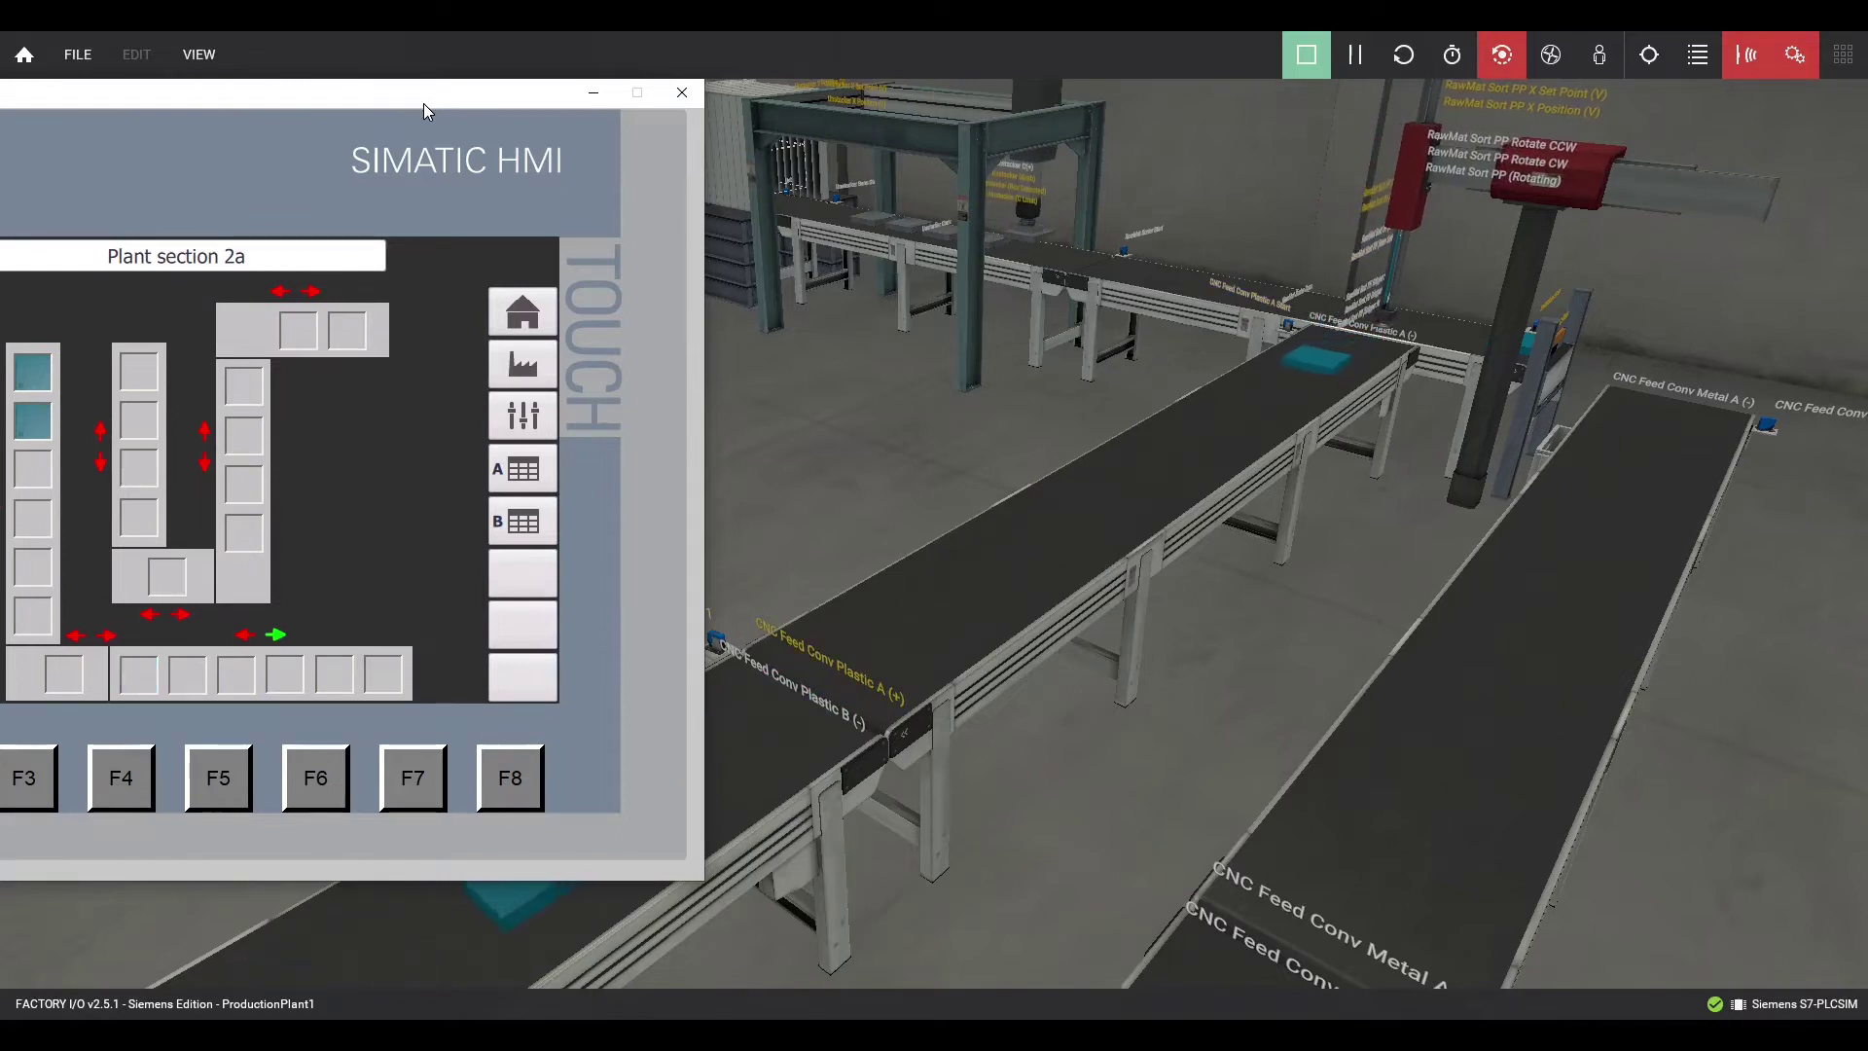
drag(423, 103, 627, 119)
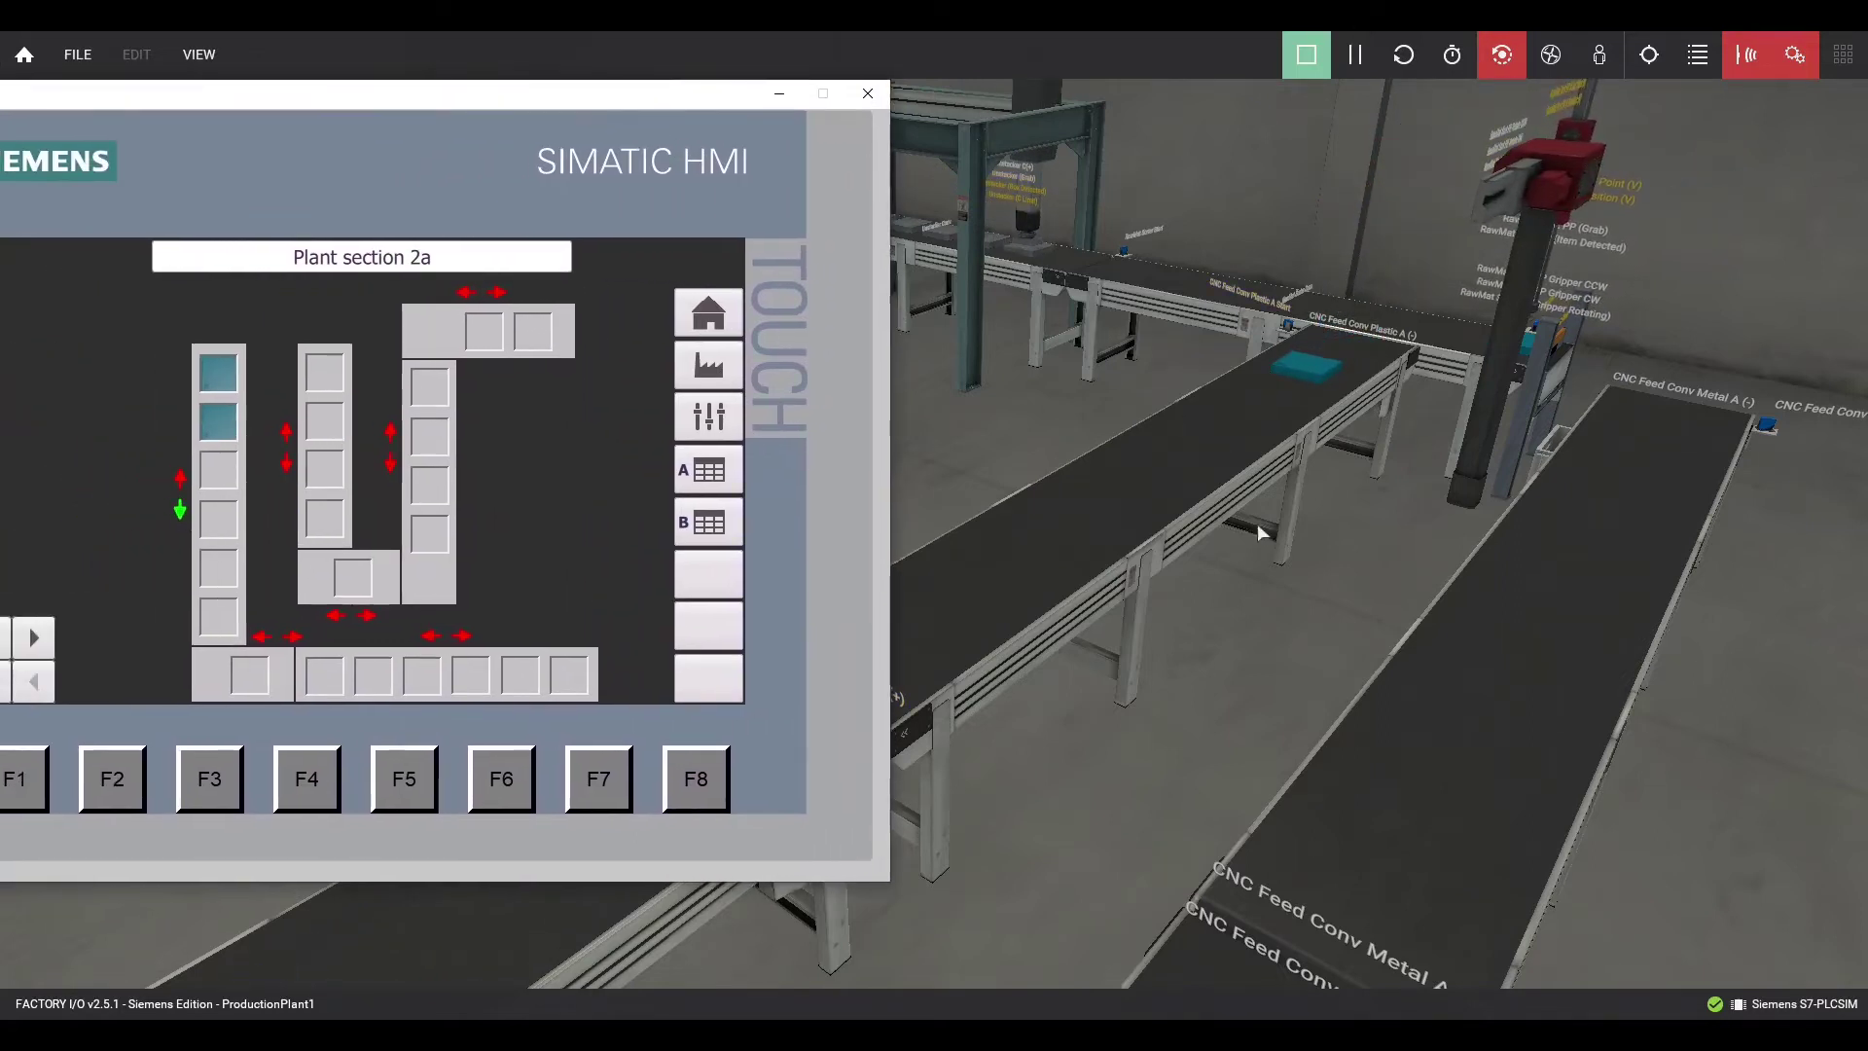
click(778, 95)
scroll(1000, 565, up, 3)
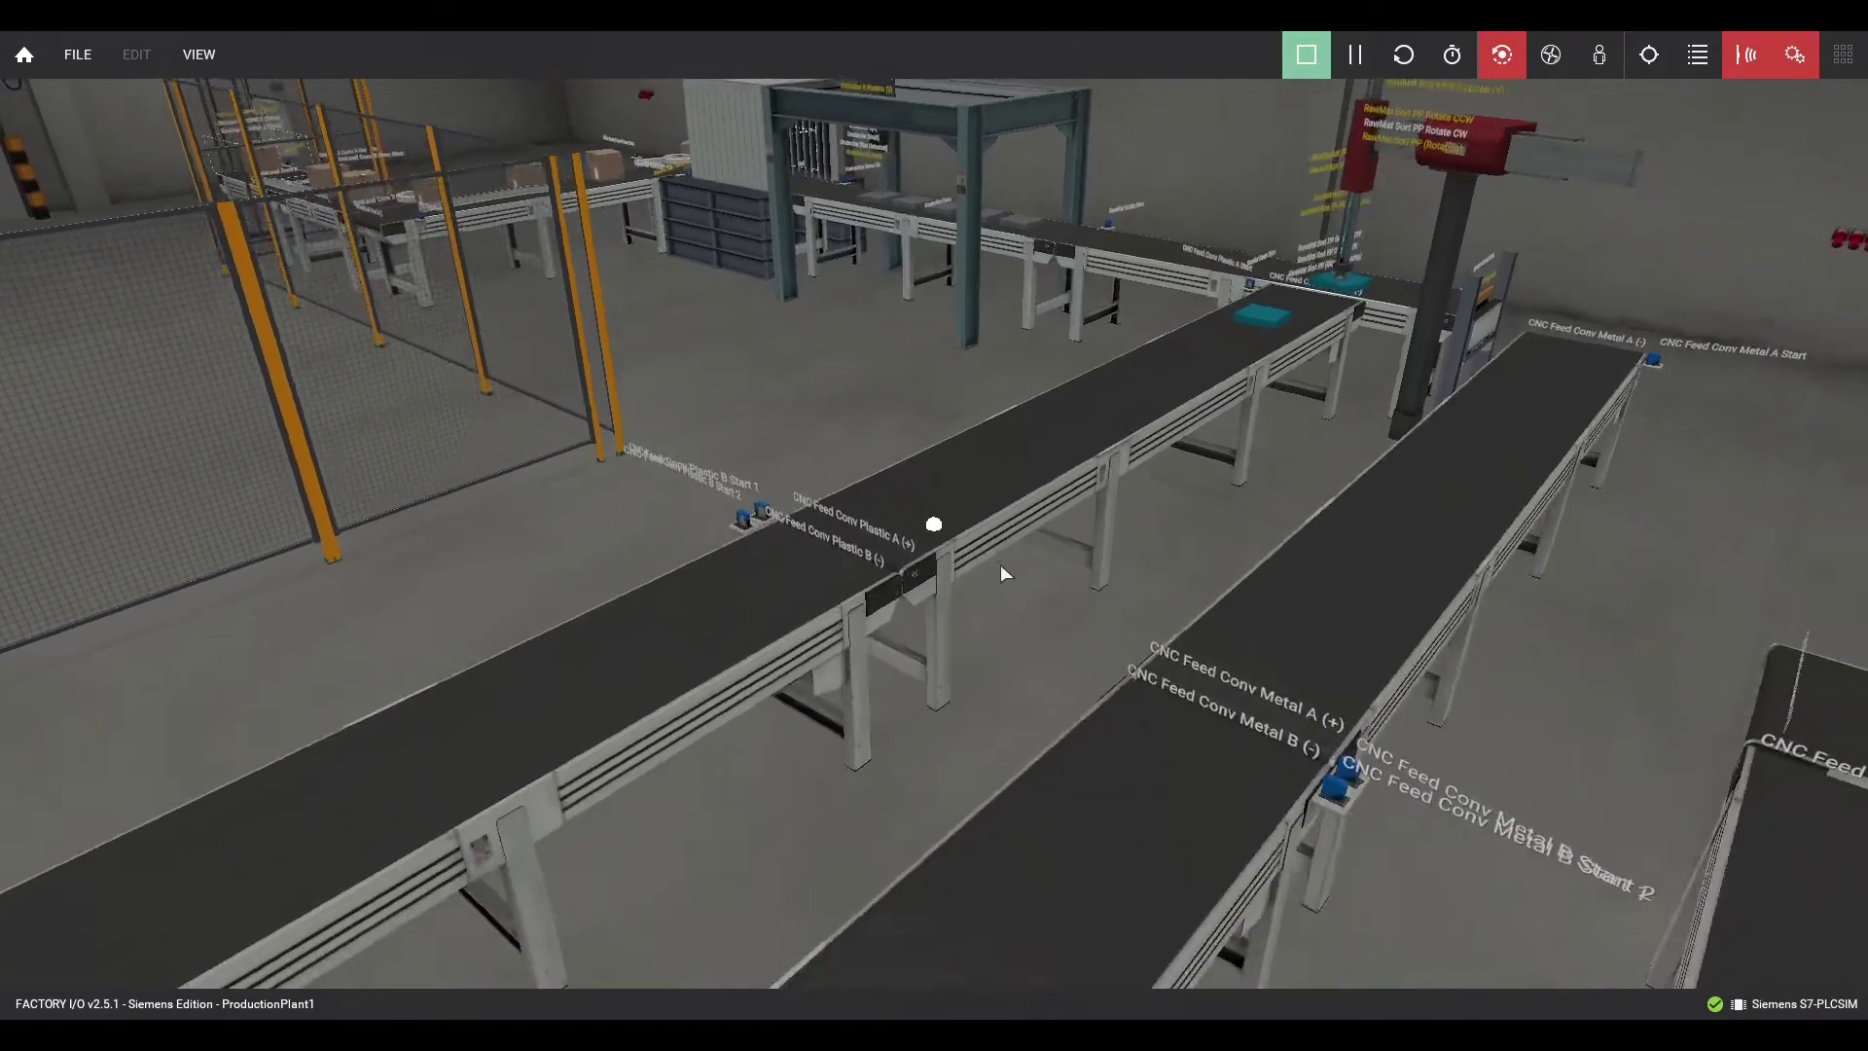
scroll(1000, 565, down, 3)
scroll(610, 572, up, 2)
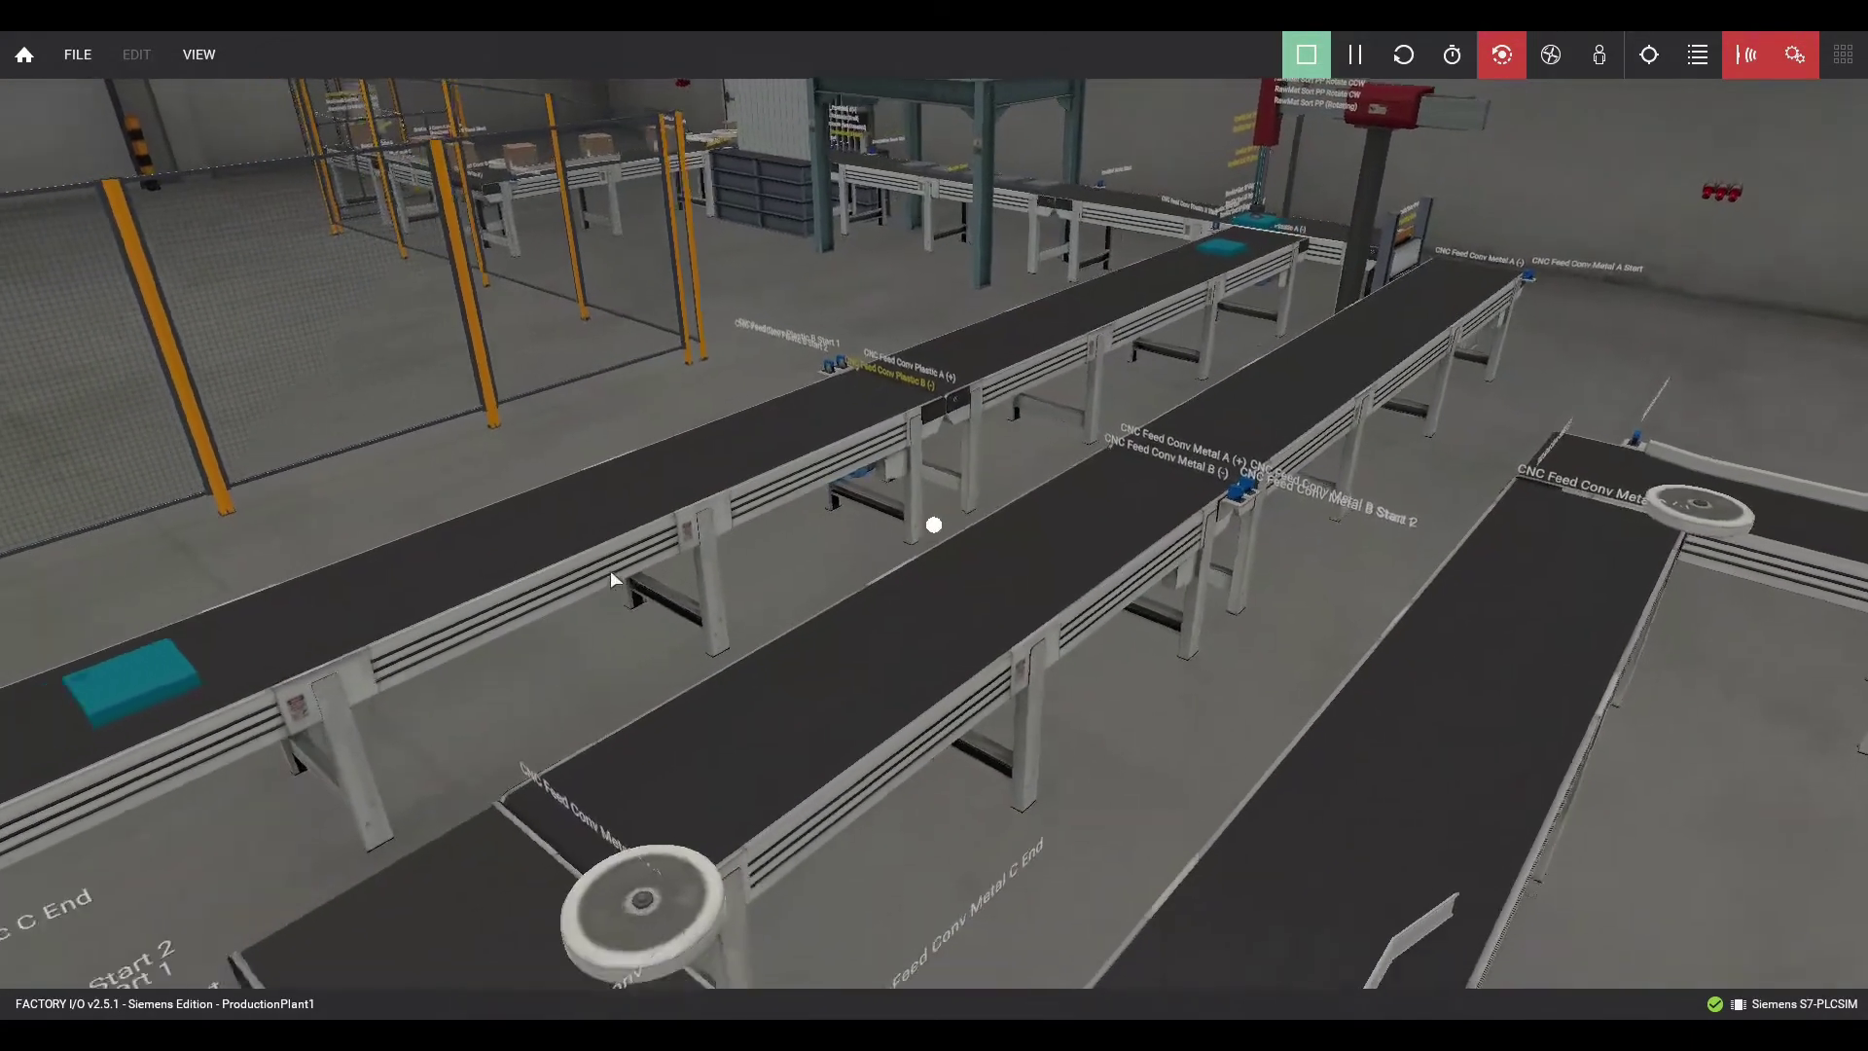
scroll(610, 571, down, 3)
scroll(583, 622, up, 2)
scroll(656, 575, up, 2)
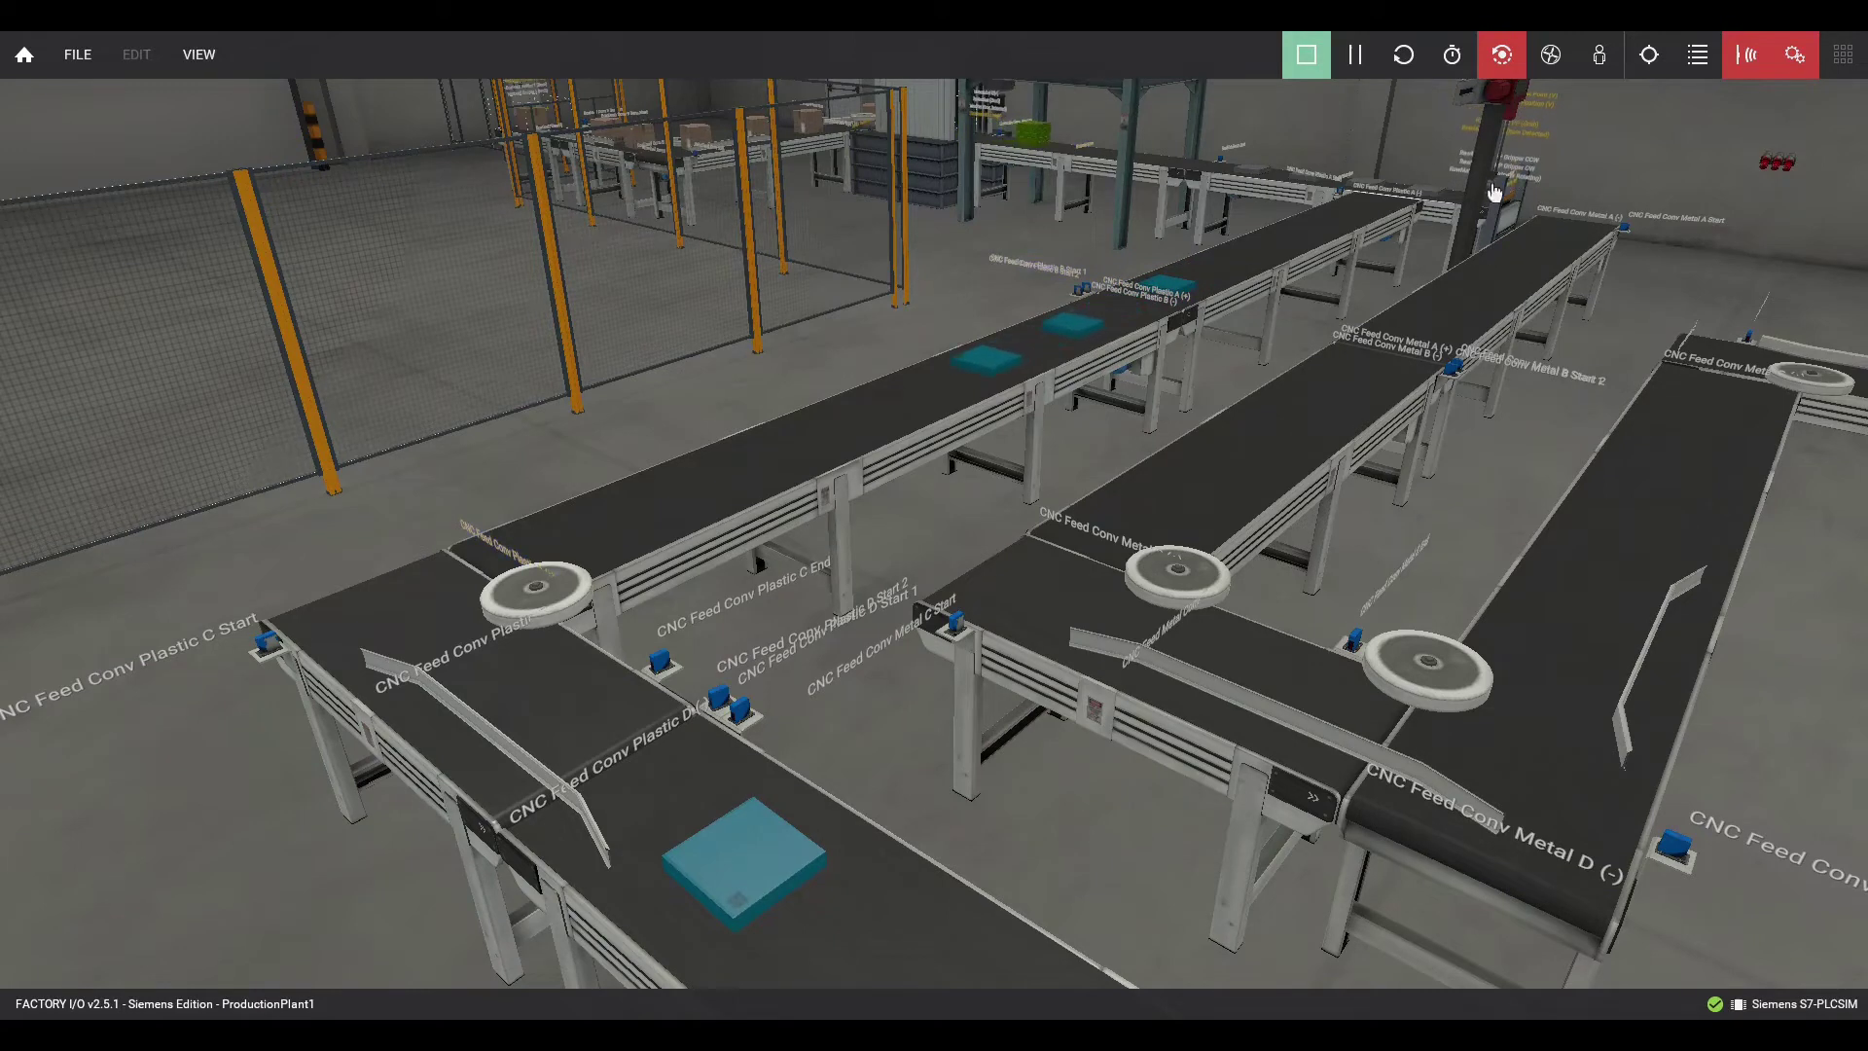
Run the simulation at 500% and orbit over the CNC feed conveyors toward the fenced plastic CNC cell.
key(Page_Up)
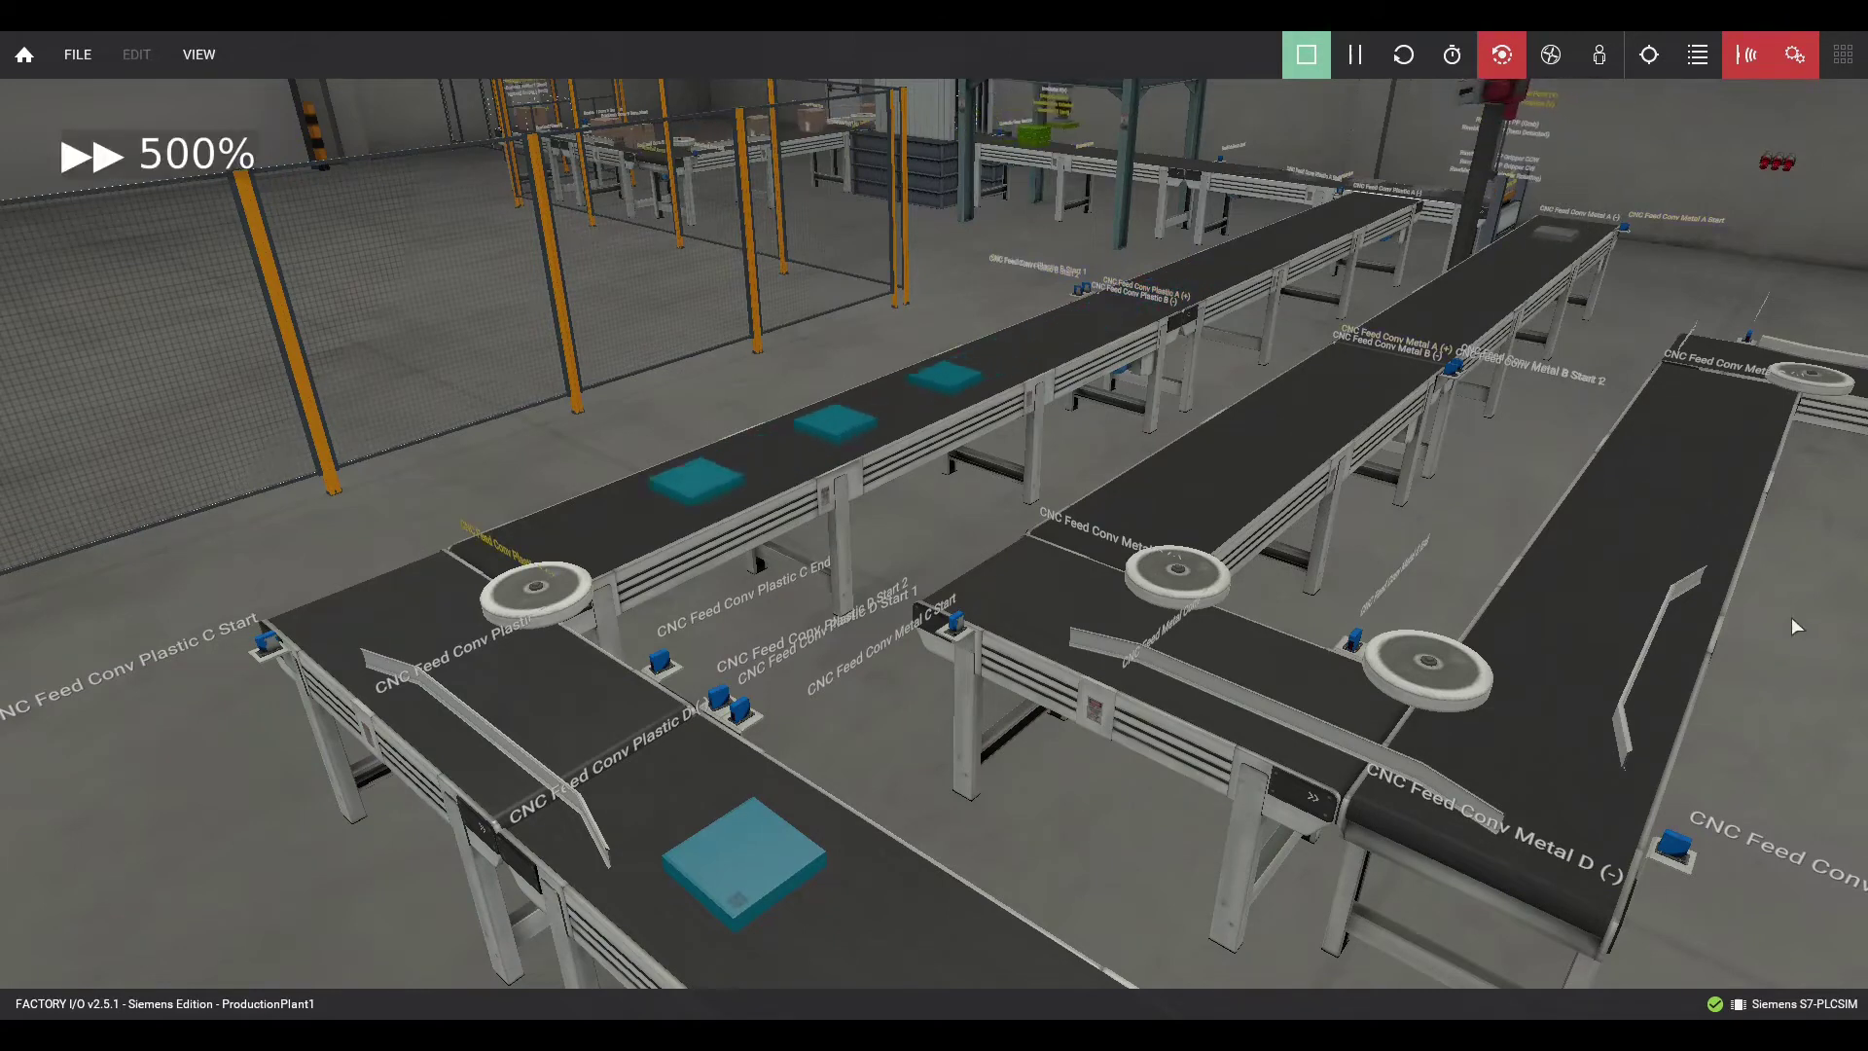
mouse_move(1791, 617)
right_down()
mouse_move(1515, 633)
mouse_move(1362, 664)
right_up()
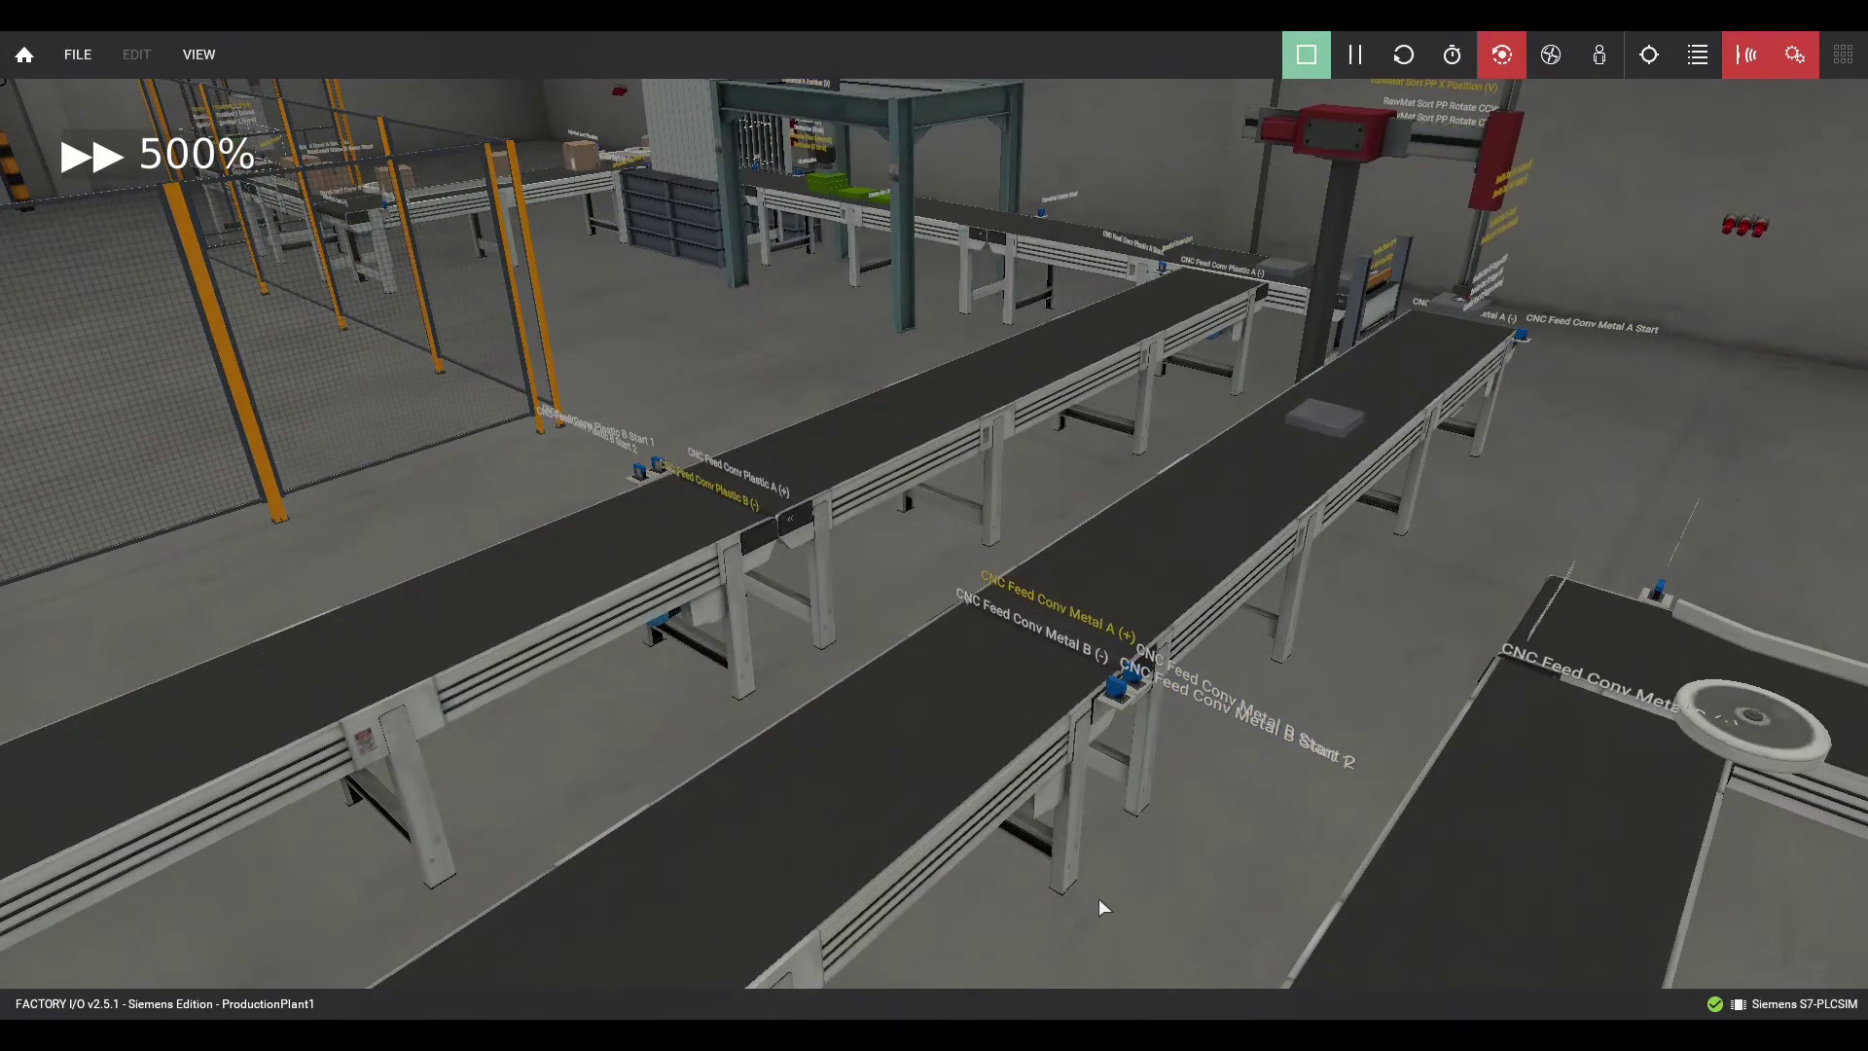
right_drag(1099, 898, 1091, 658)
mouse_move(1217, 826)
right_down()
mouse_move(1239, 536)
mouse_move(1180, 663)
mouse_move(1118, 528)
mouse_move(1214, 620)
mouse_move(1423, 732)
mouse_move(1406, 710)
right_up()
scroll(1298, 670, down, 3)
scroll(1355, 703, down, 3)
scroll(1354, 657, down, 3)
scroll(1365, 670, down, 3)
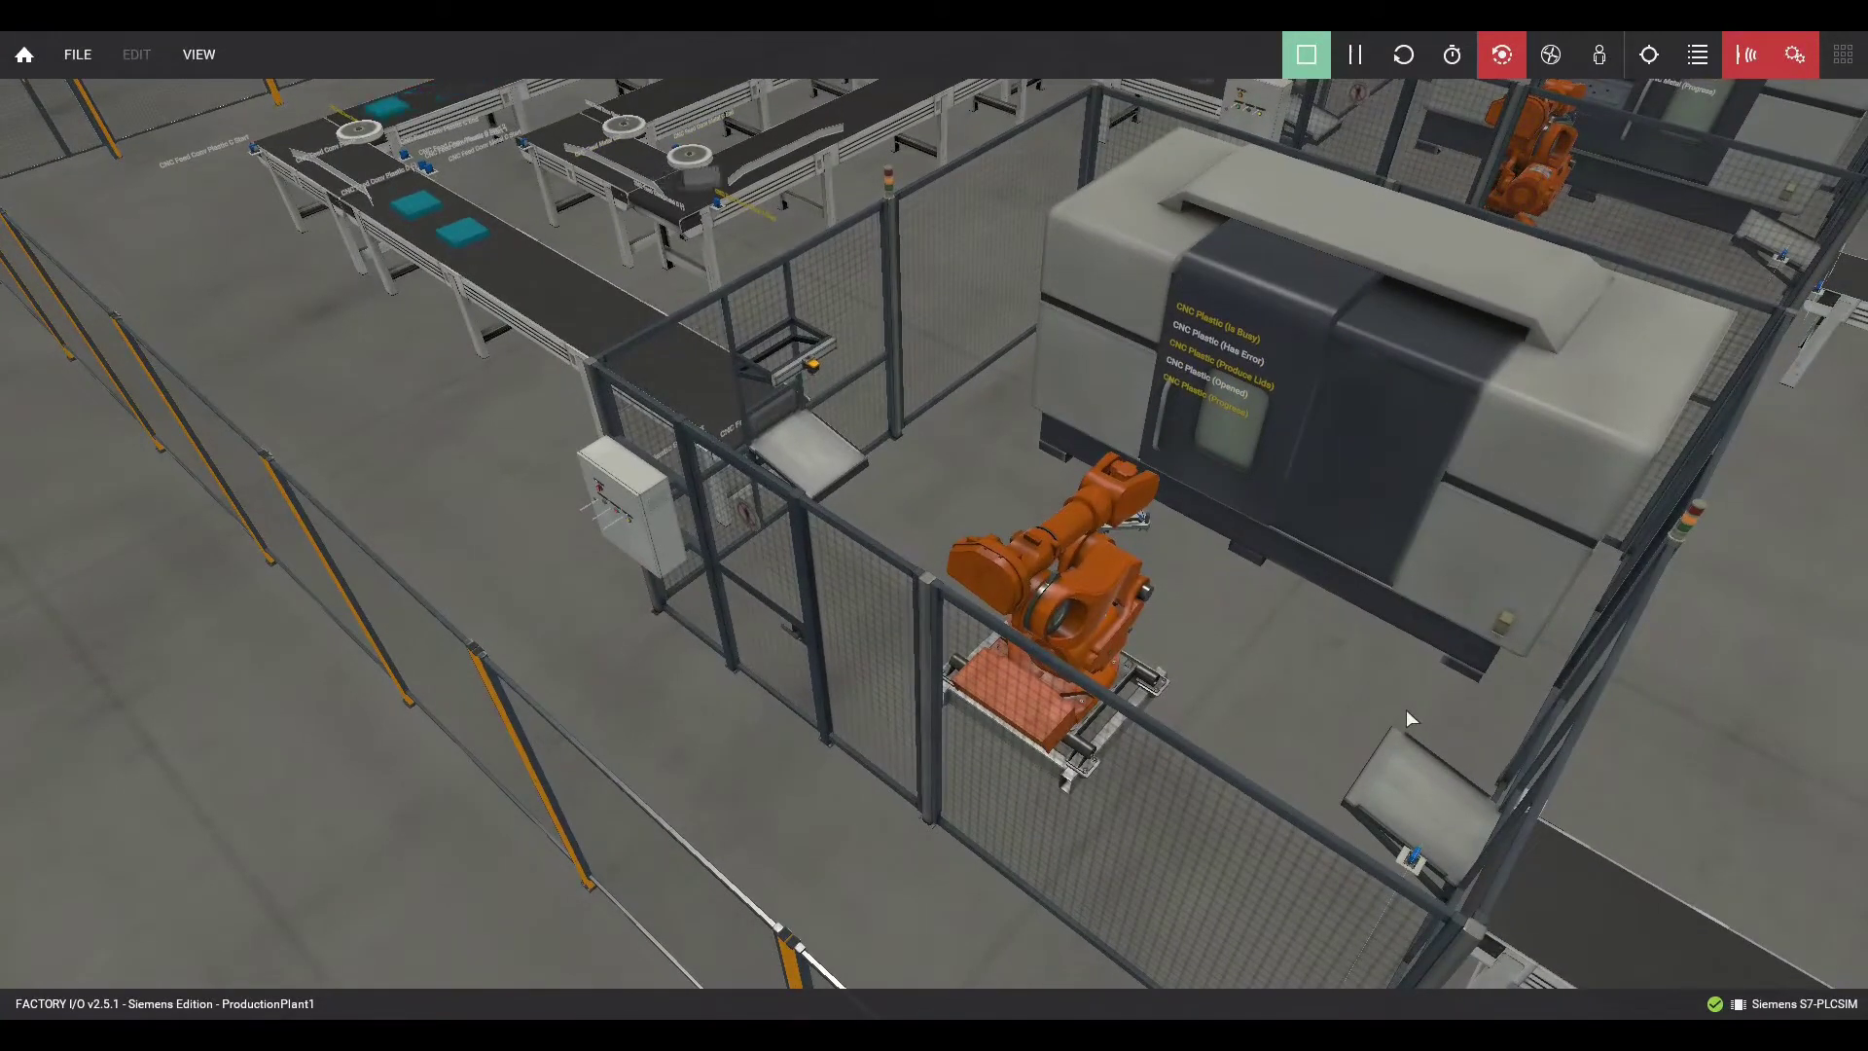
Orbit past both CNC cells and their robots to a close view over the offload conveyors.
right_drag(1405, 710, 1323, 661)
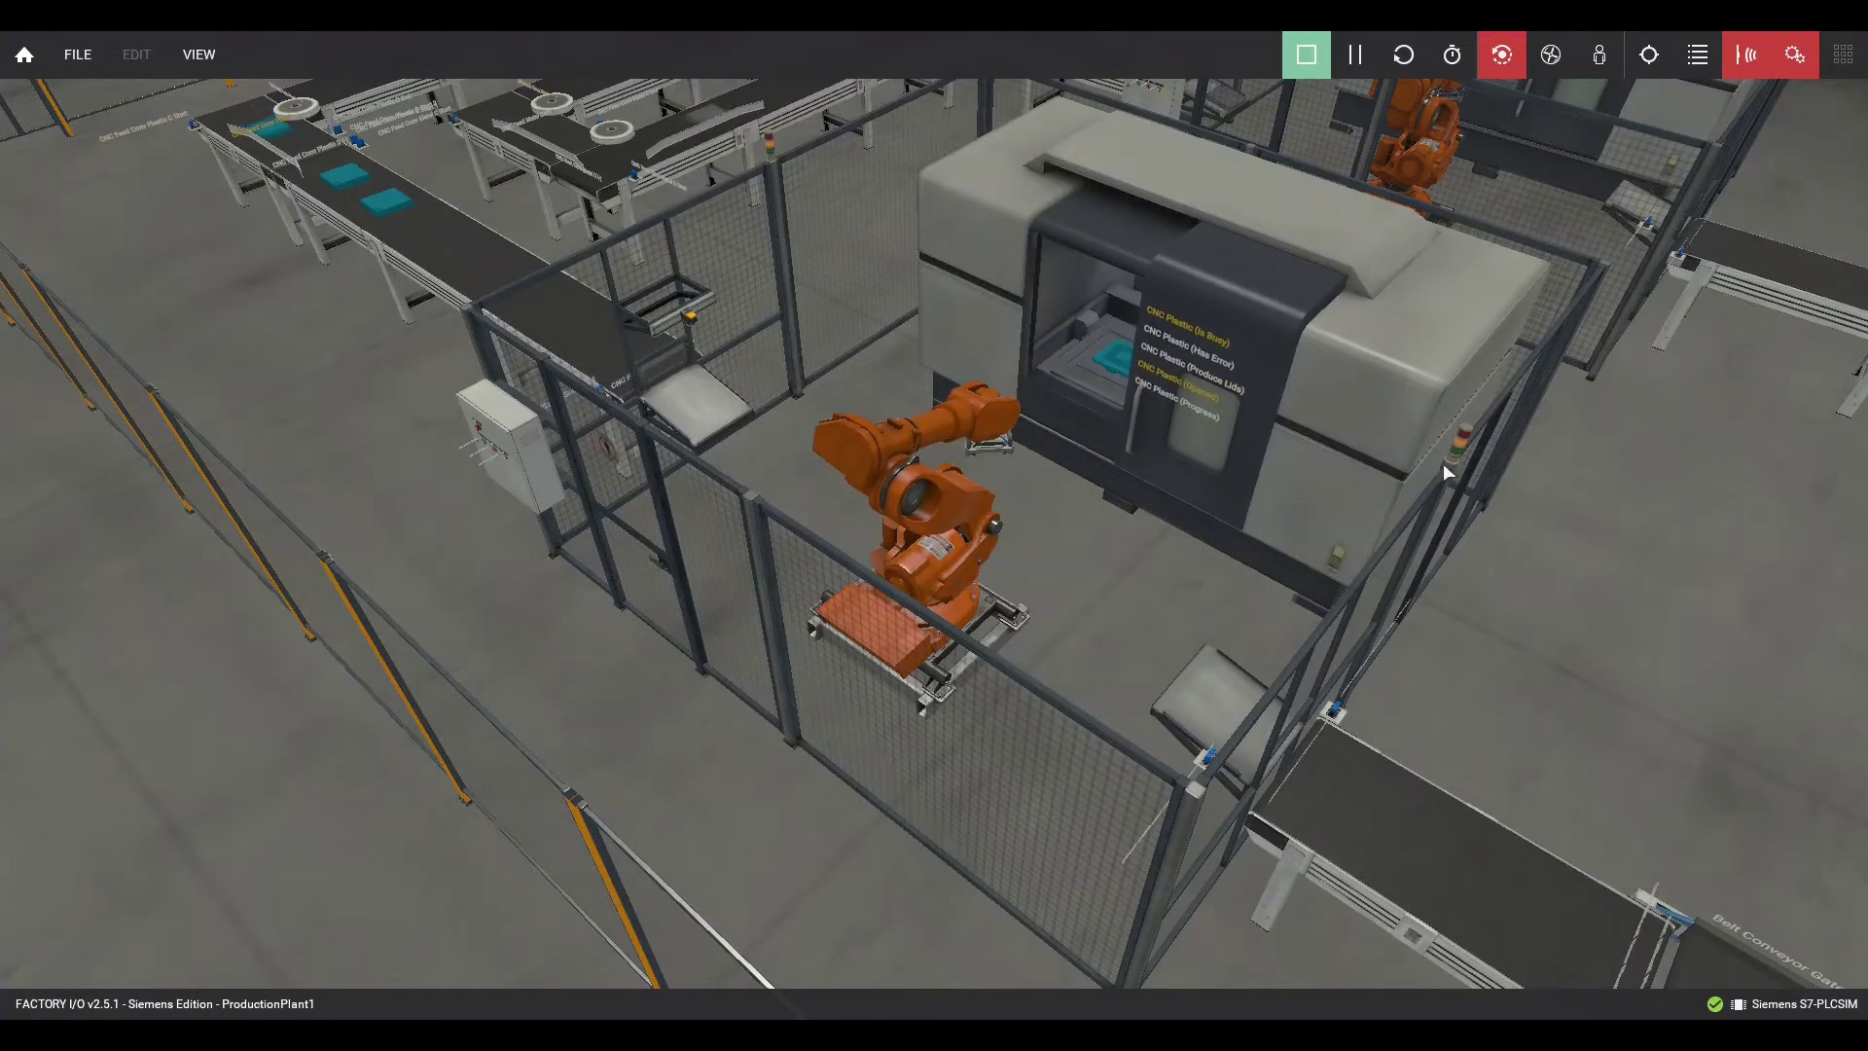
right_drag(1539, 403, 1320, 583)
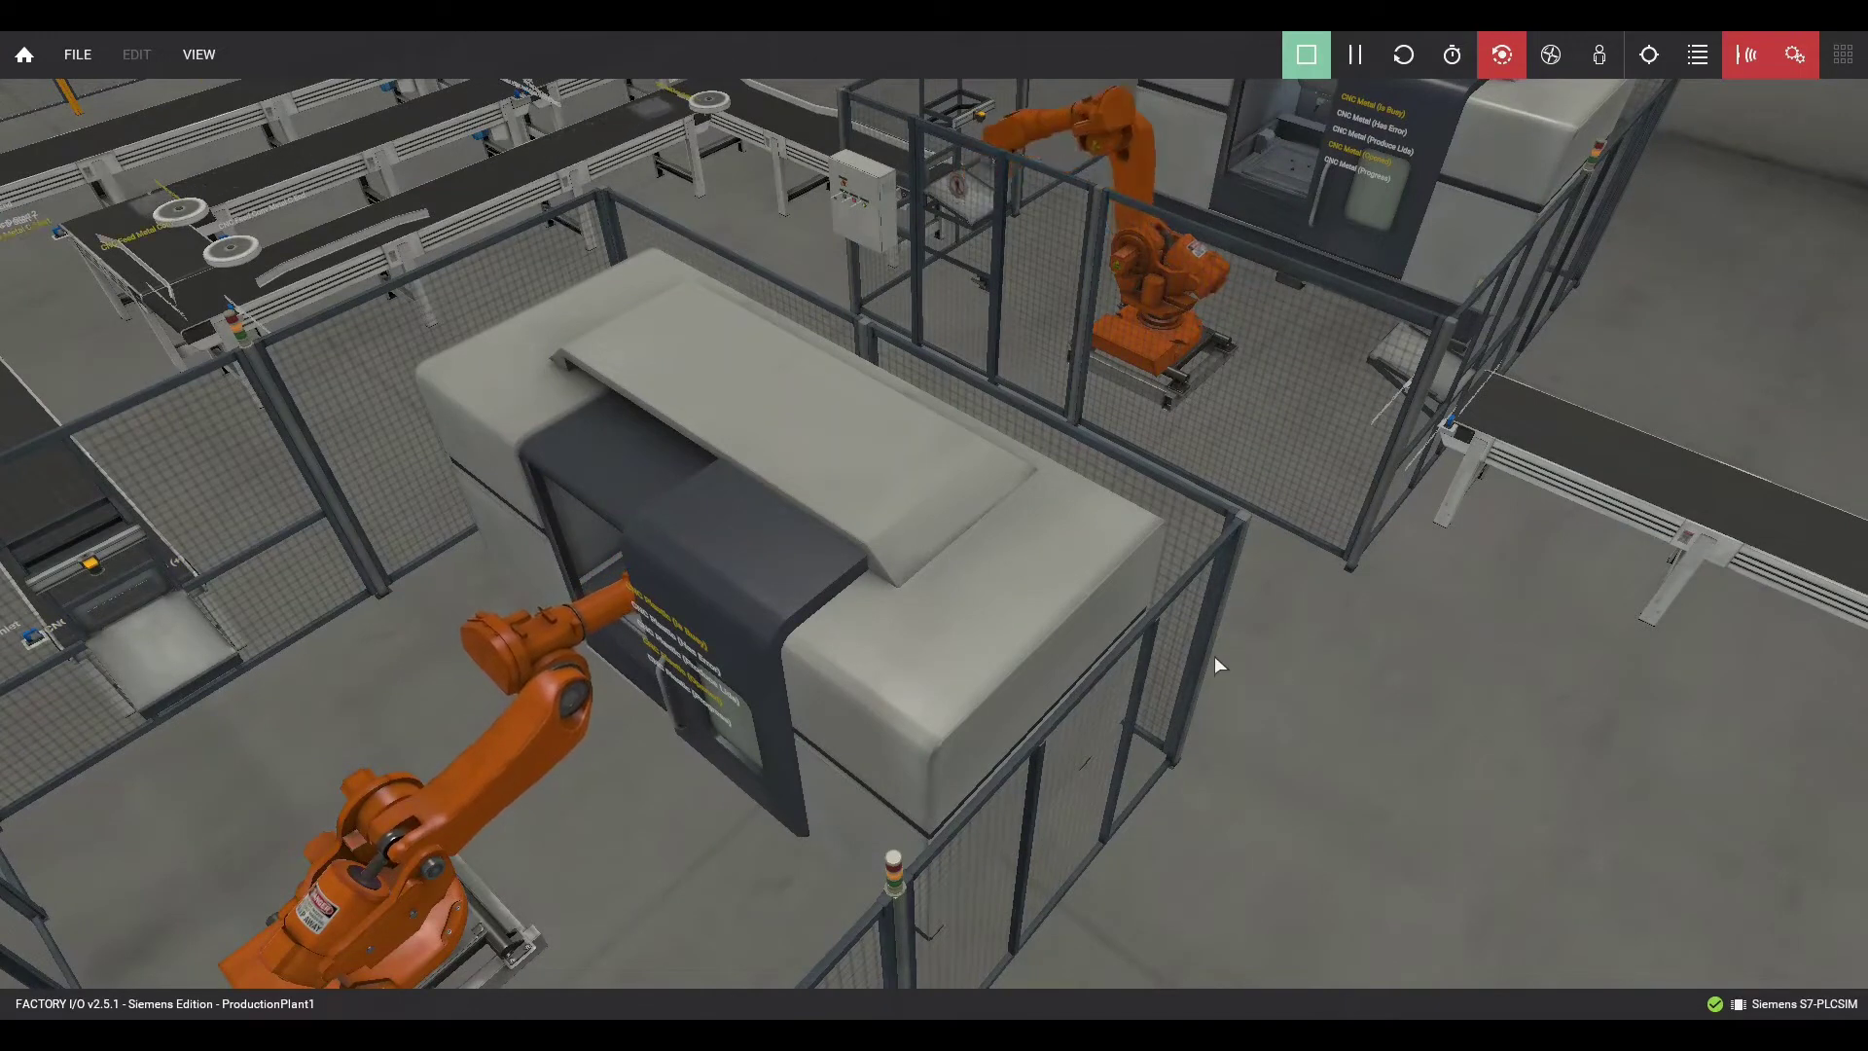
mouse_move(1214, 659)
right_down()
mouse_move(1224, 714)
mouse_move(1193, 586)
mouse_move(1155, 585)
right_up()
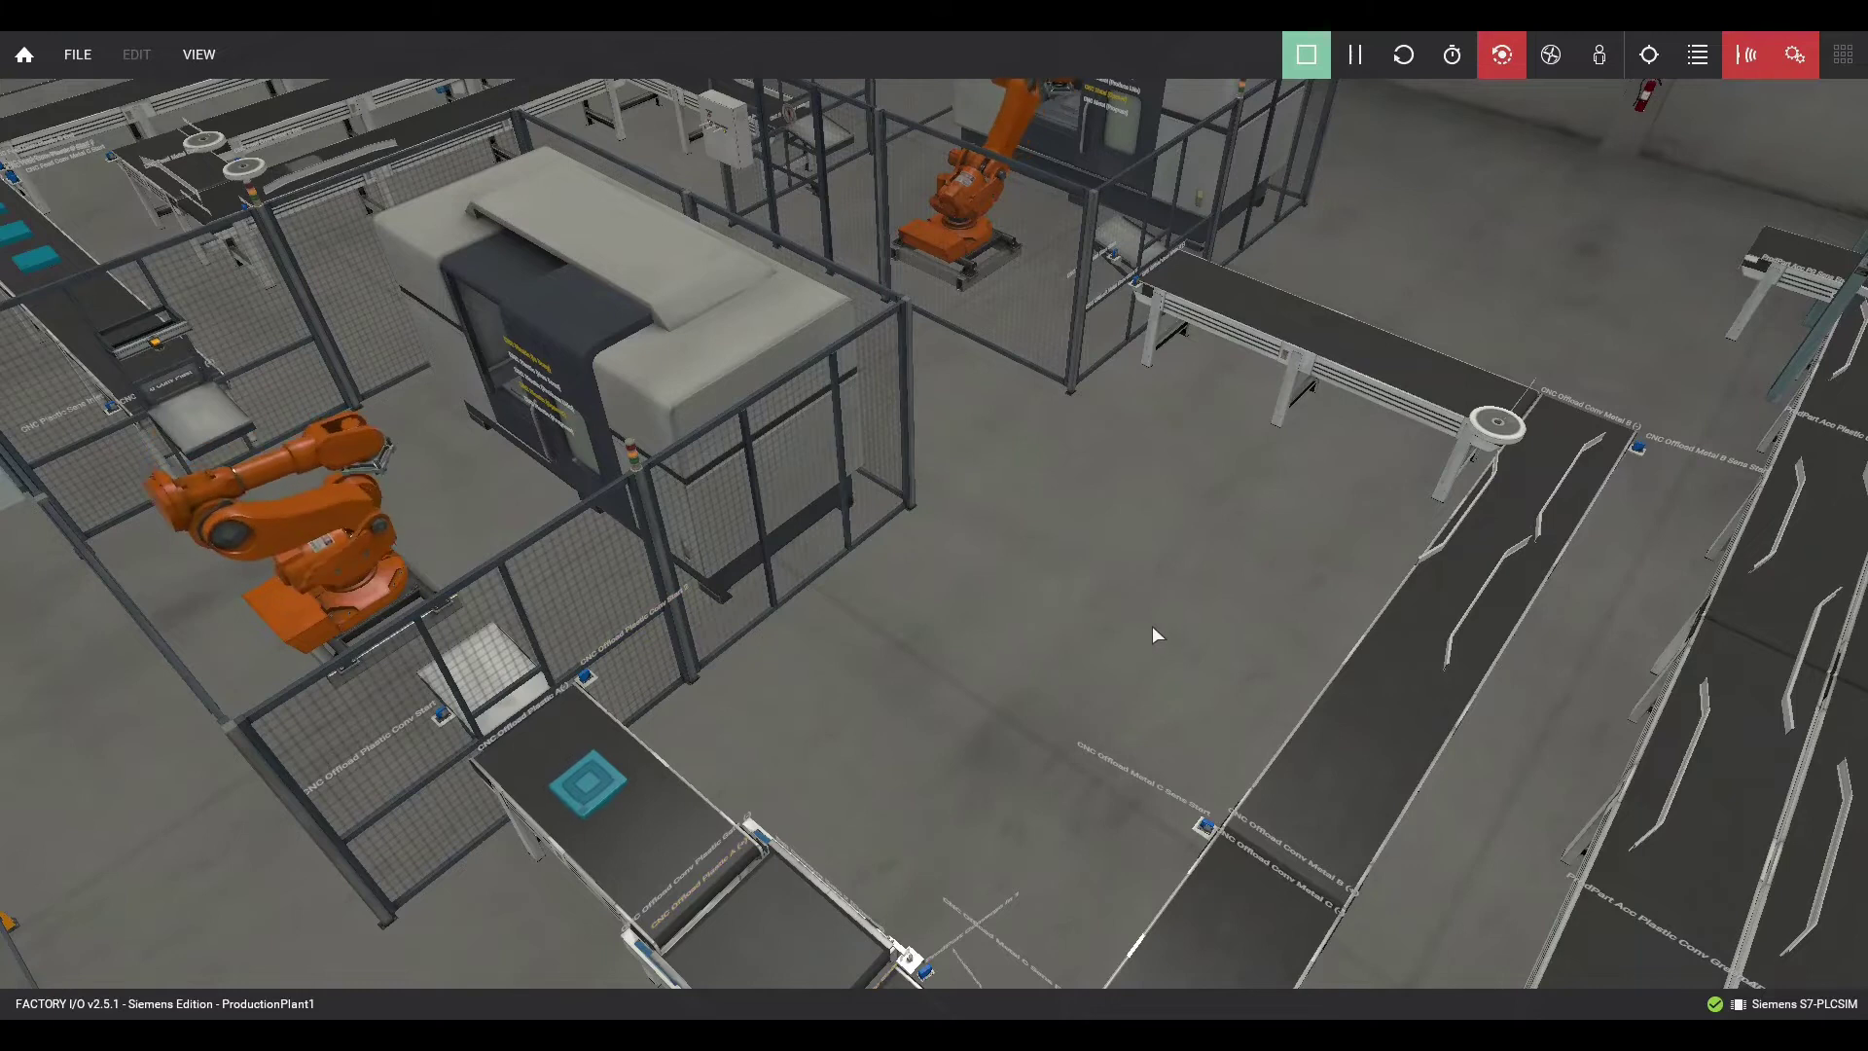
right_drag(1152, 626, 1138, 488)
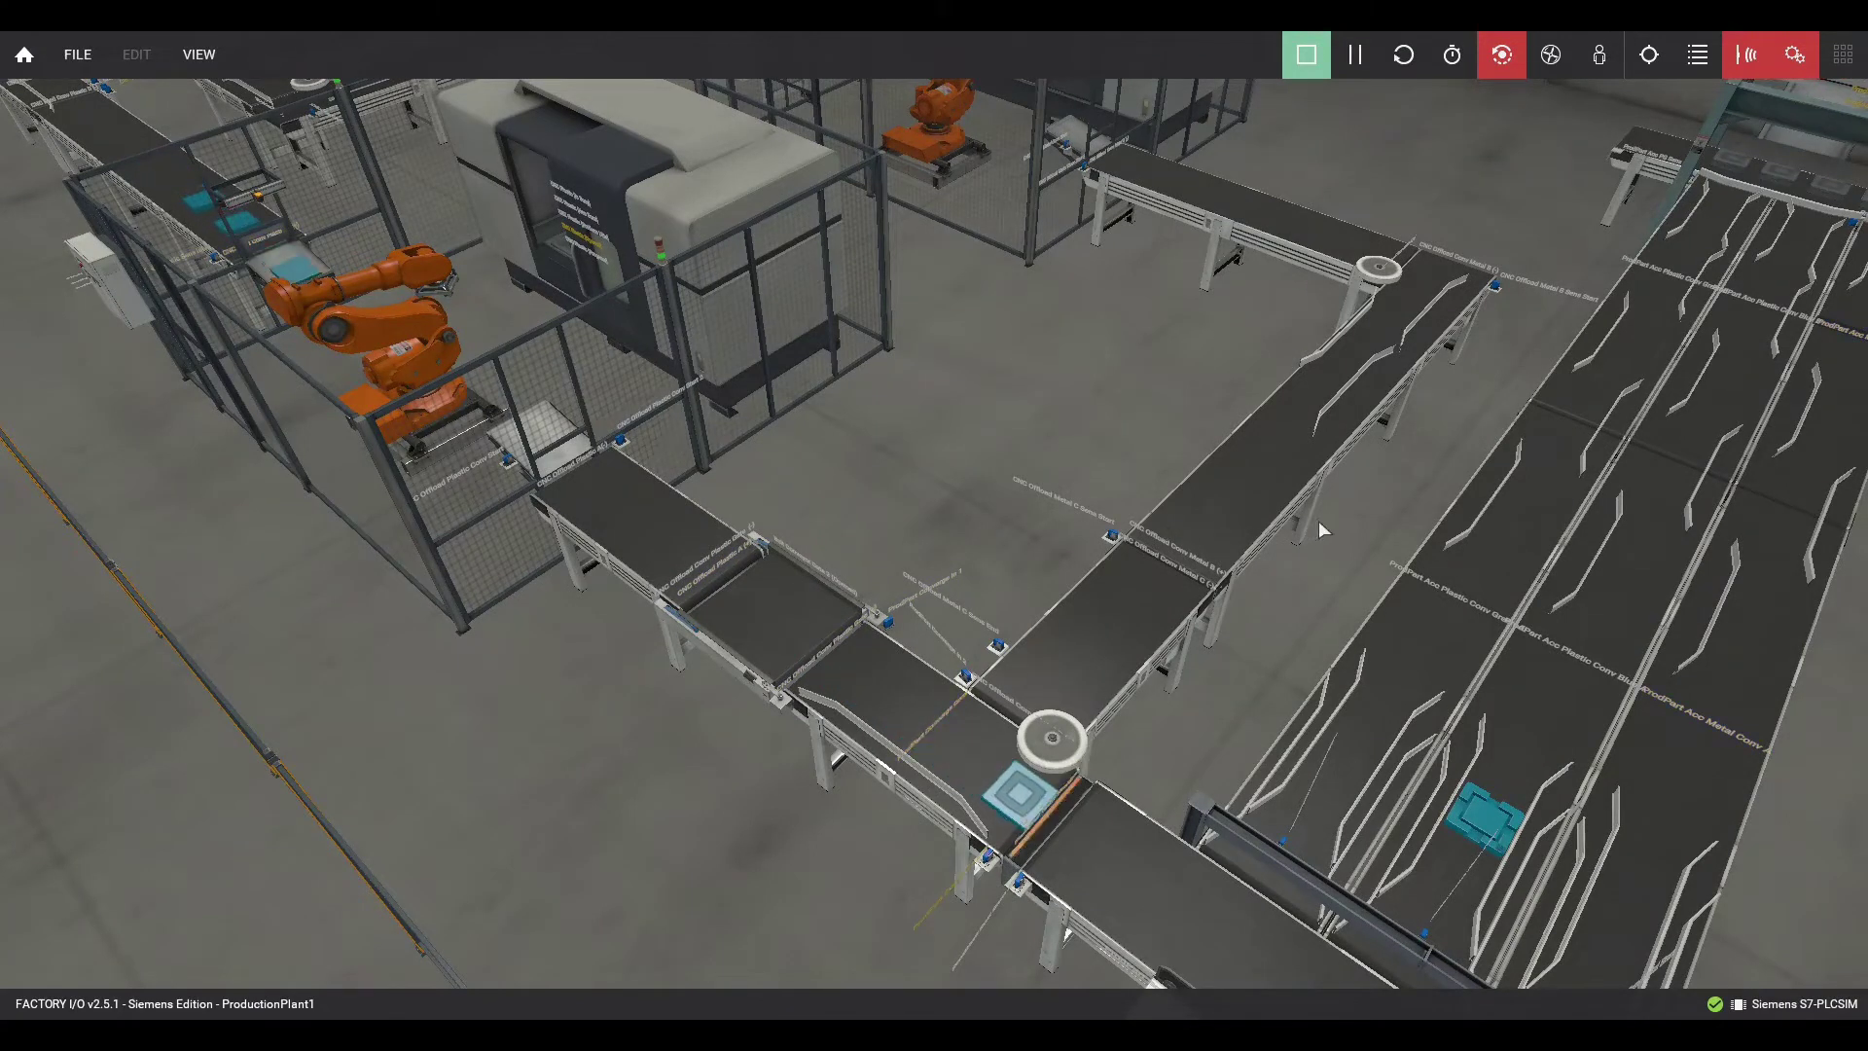
right_drag(1316, 518, 1105, 579)
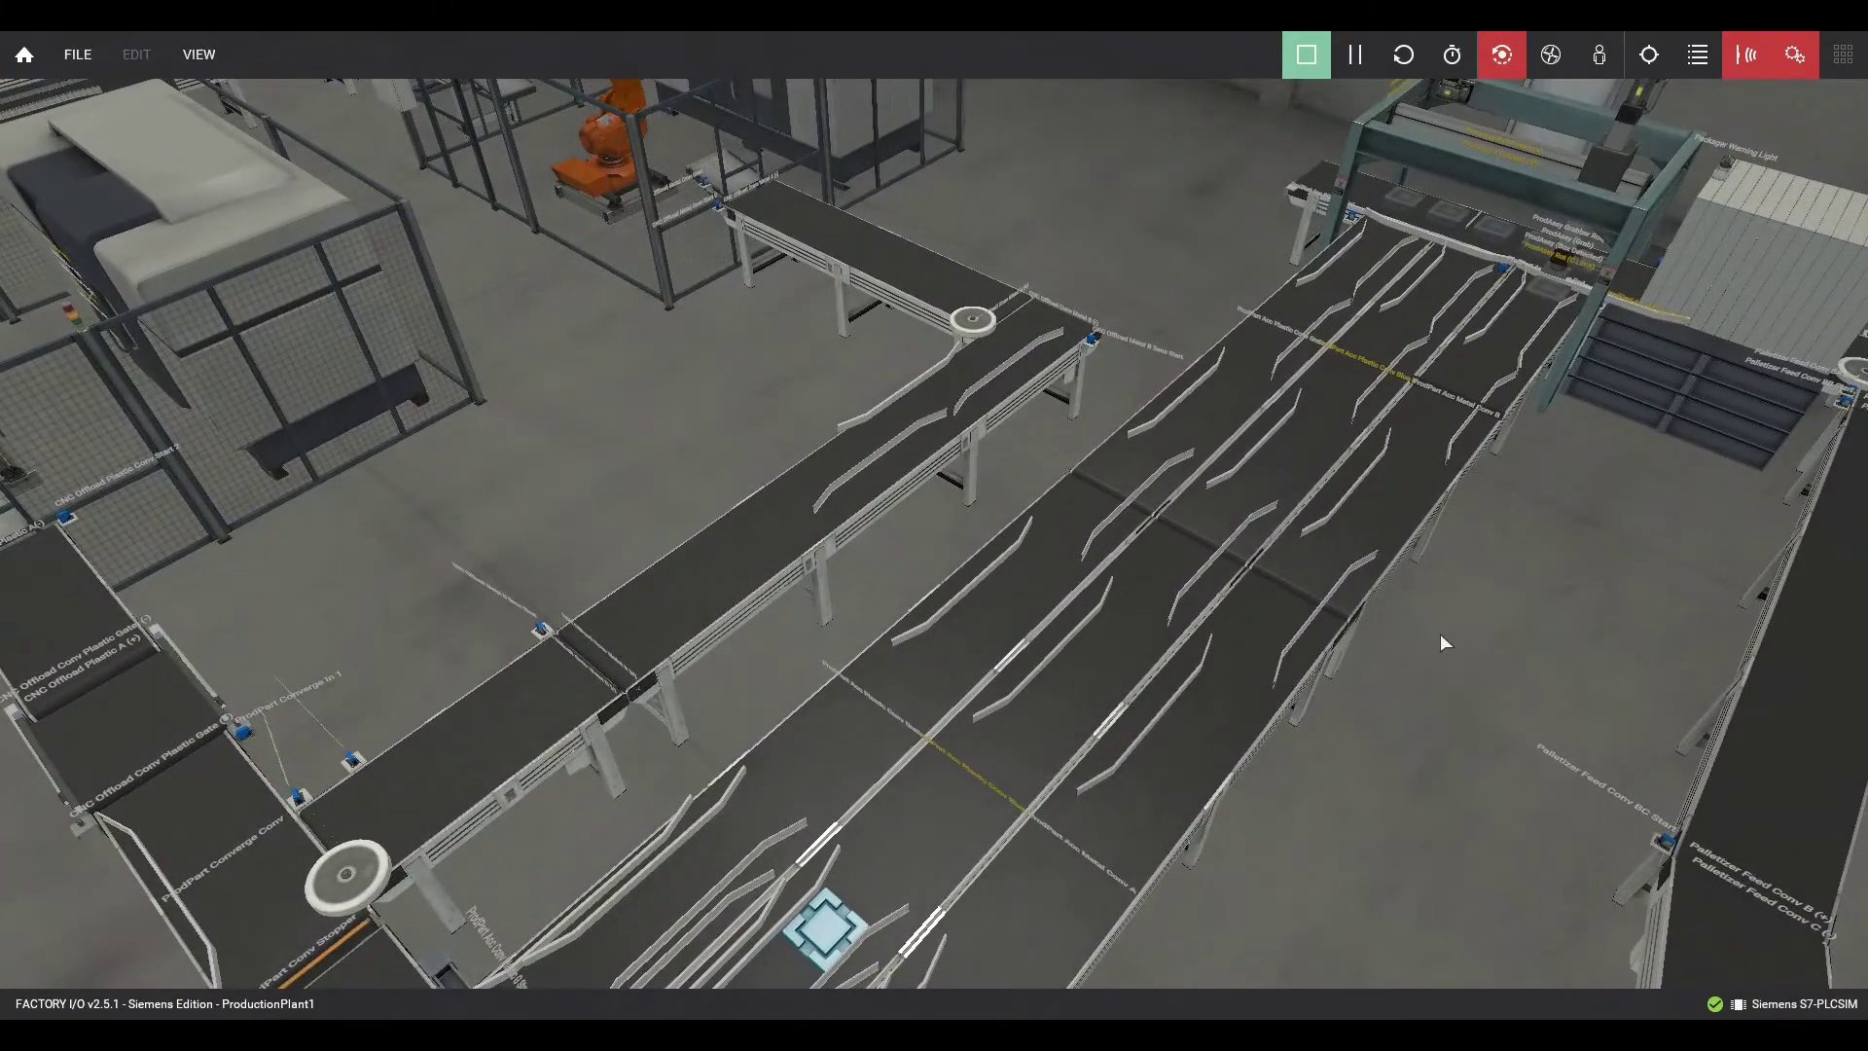
scroll(1437, 627, down, 2)
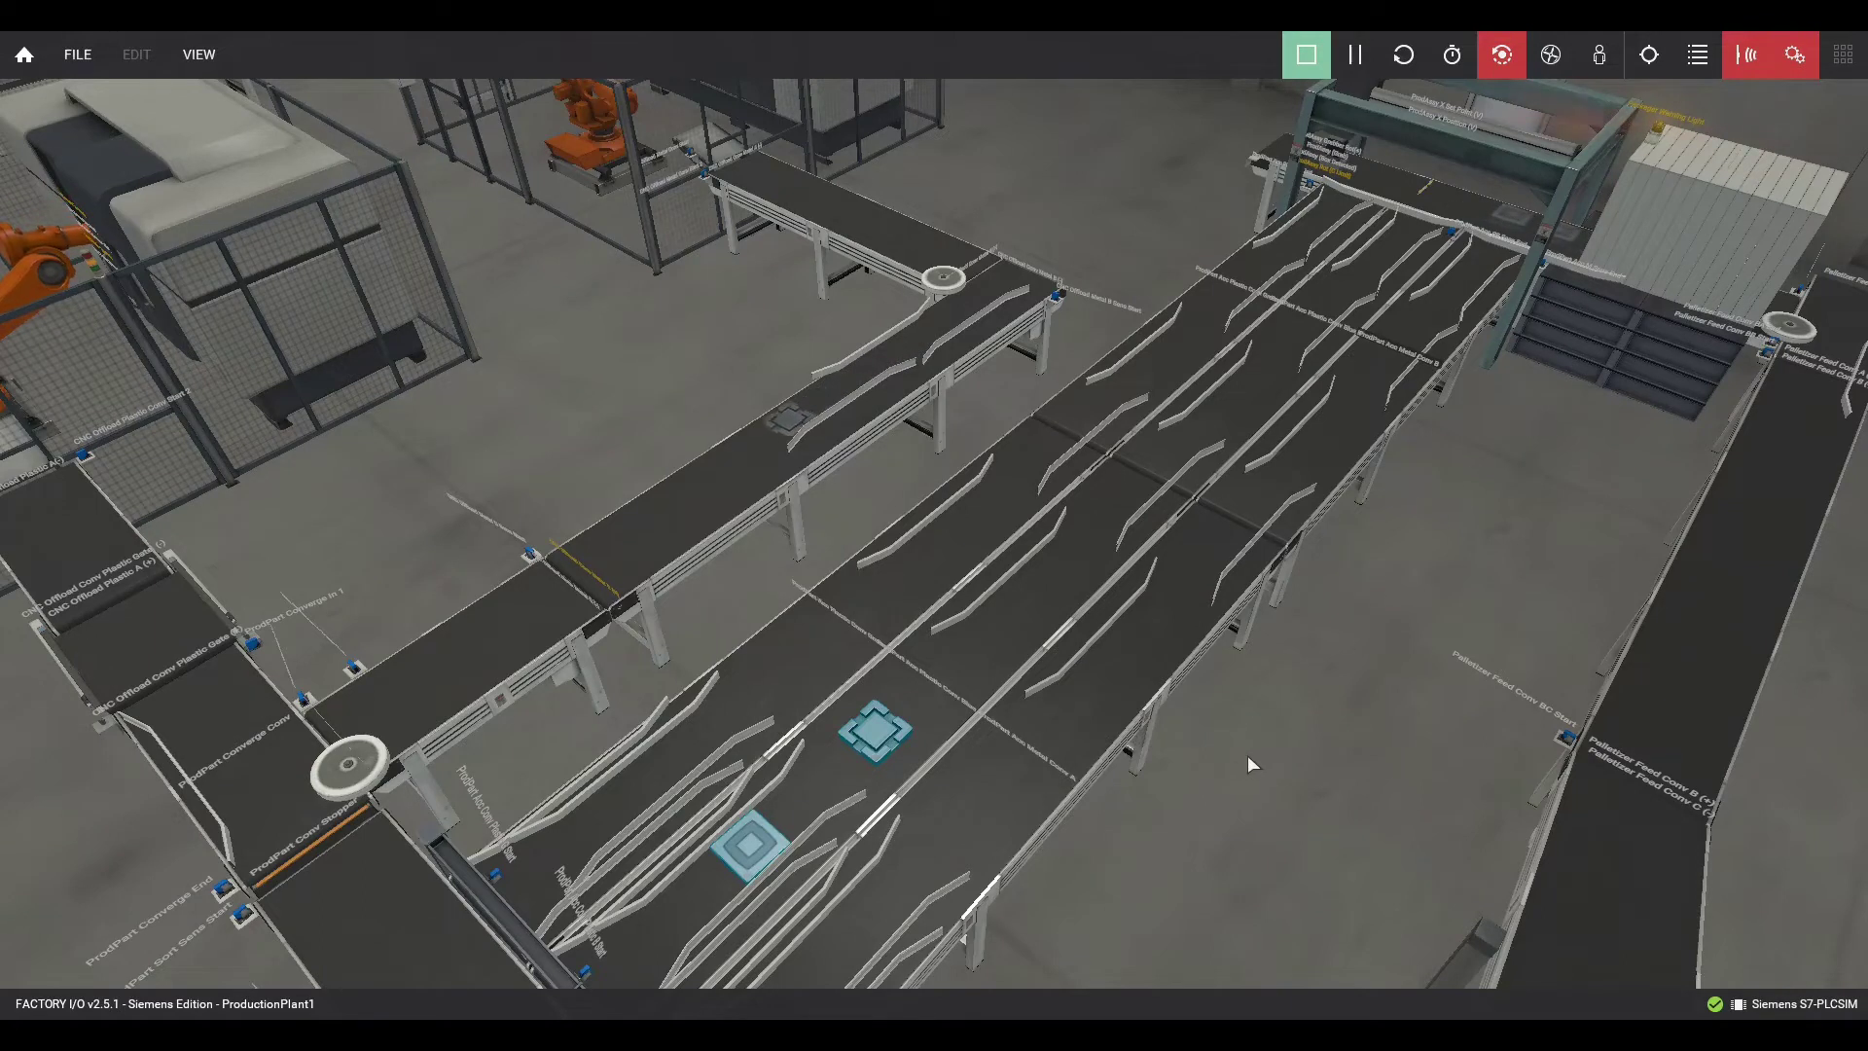
Pan across the accumulation conveyors as parts collect at the central junction.
mouse_move(1248, 755)
middle_down()
mouse_move(1469, 647)
mouse_move(1432, 632)
middle_up()
scroll(1006, 601, up, 3)
scroll(1080, 599, up, 3)
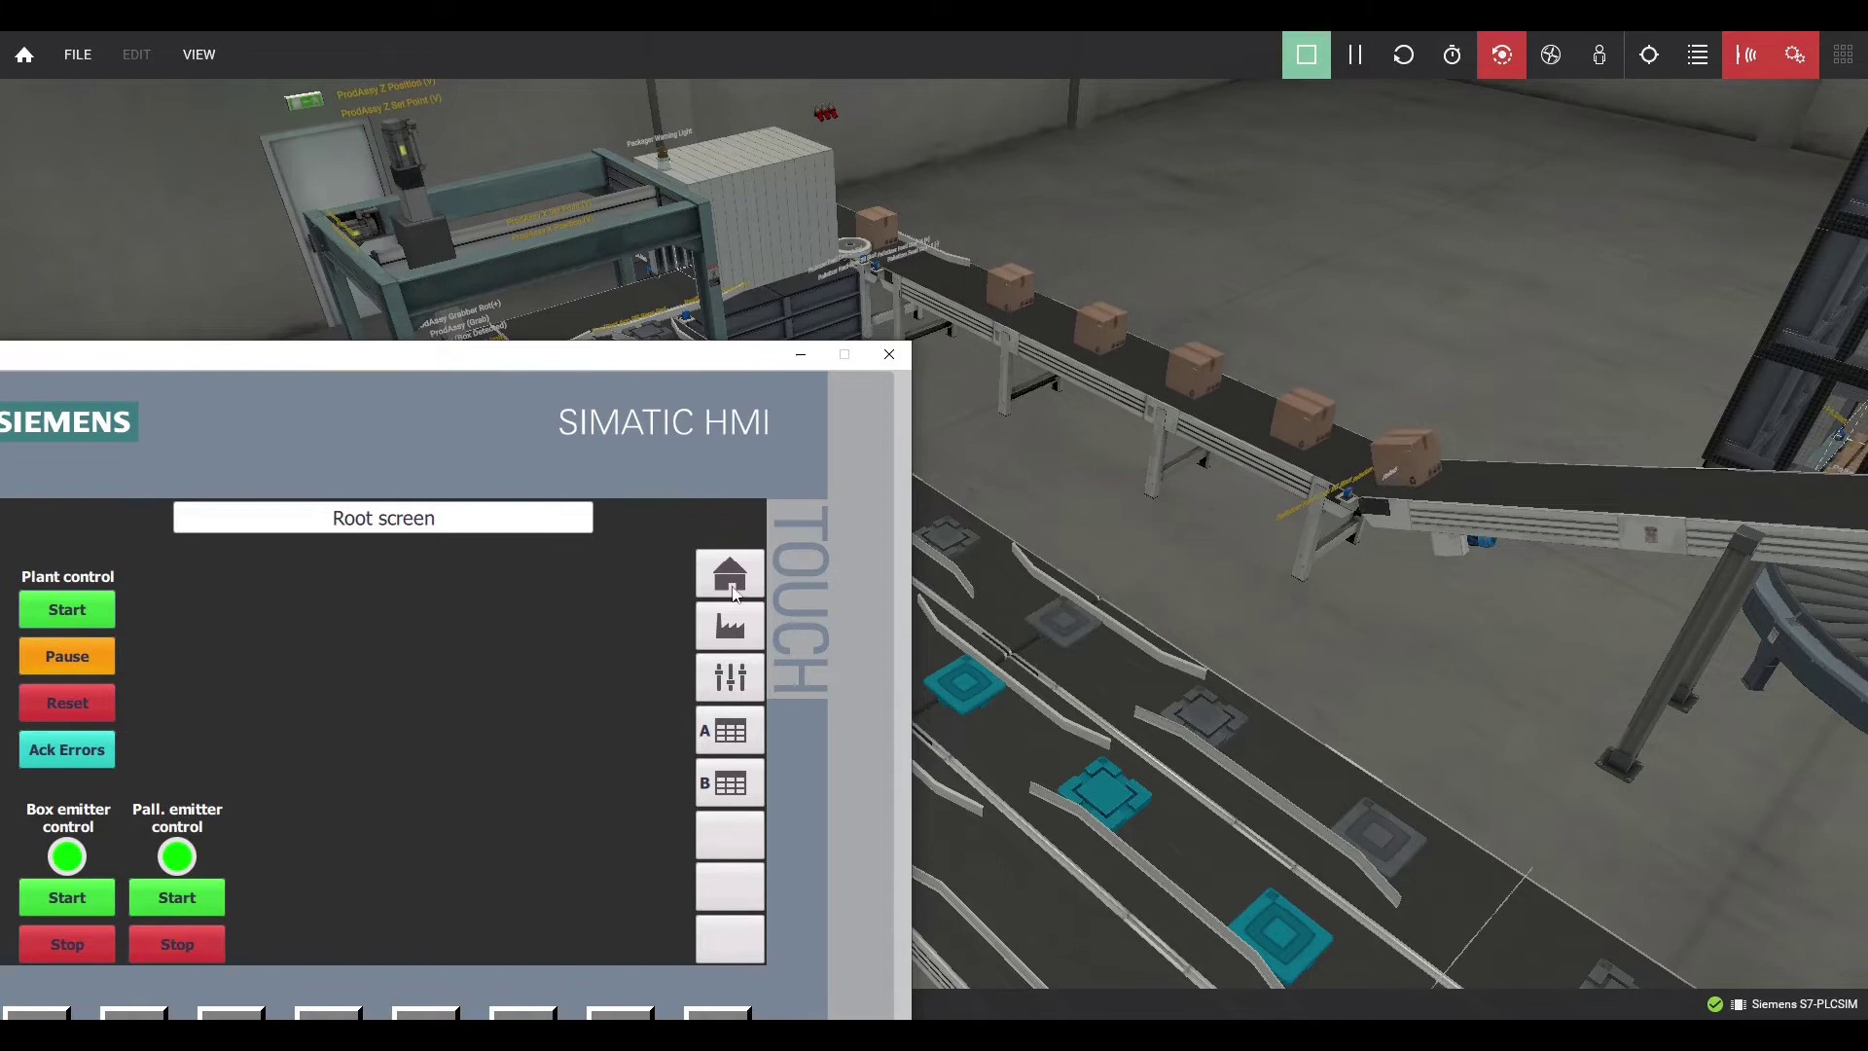
Show Plant section 3b on the HMI and move the panel lower to reveal the plant.
click(731, 625)
click(58, 899)
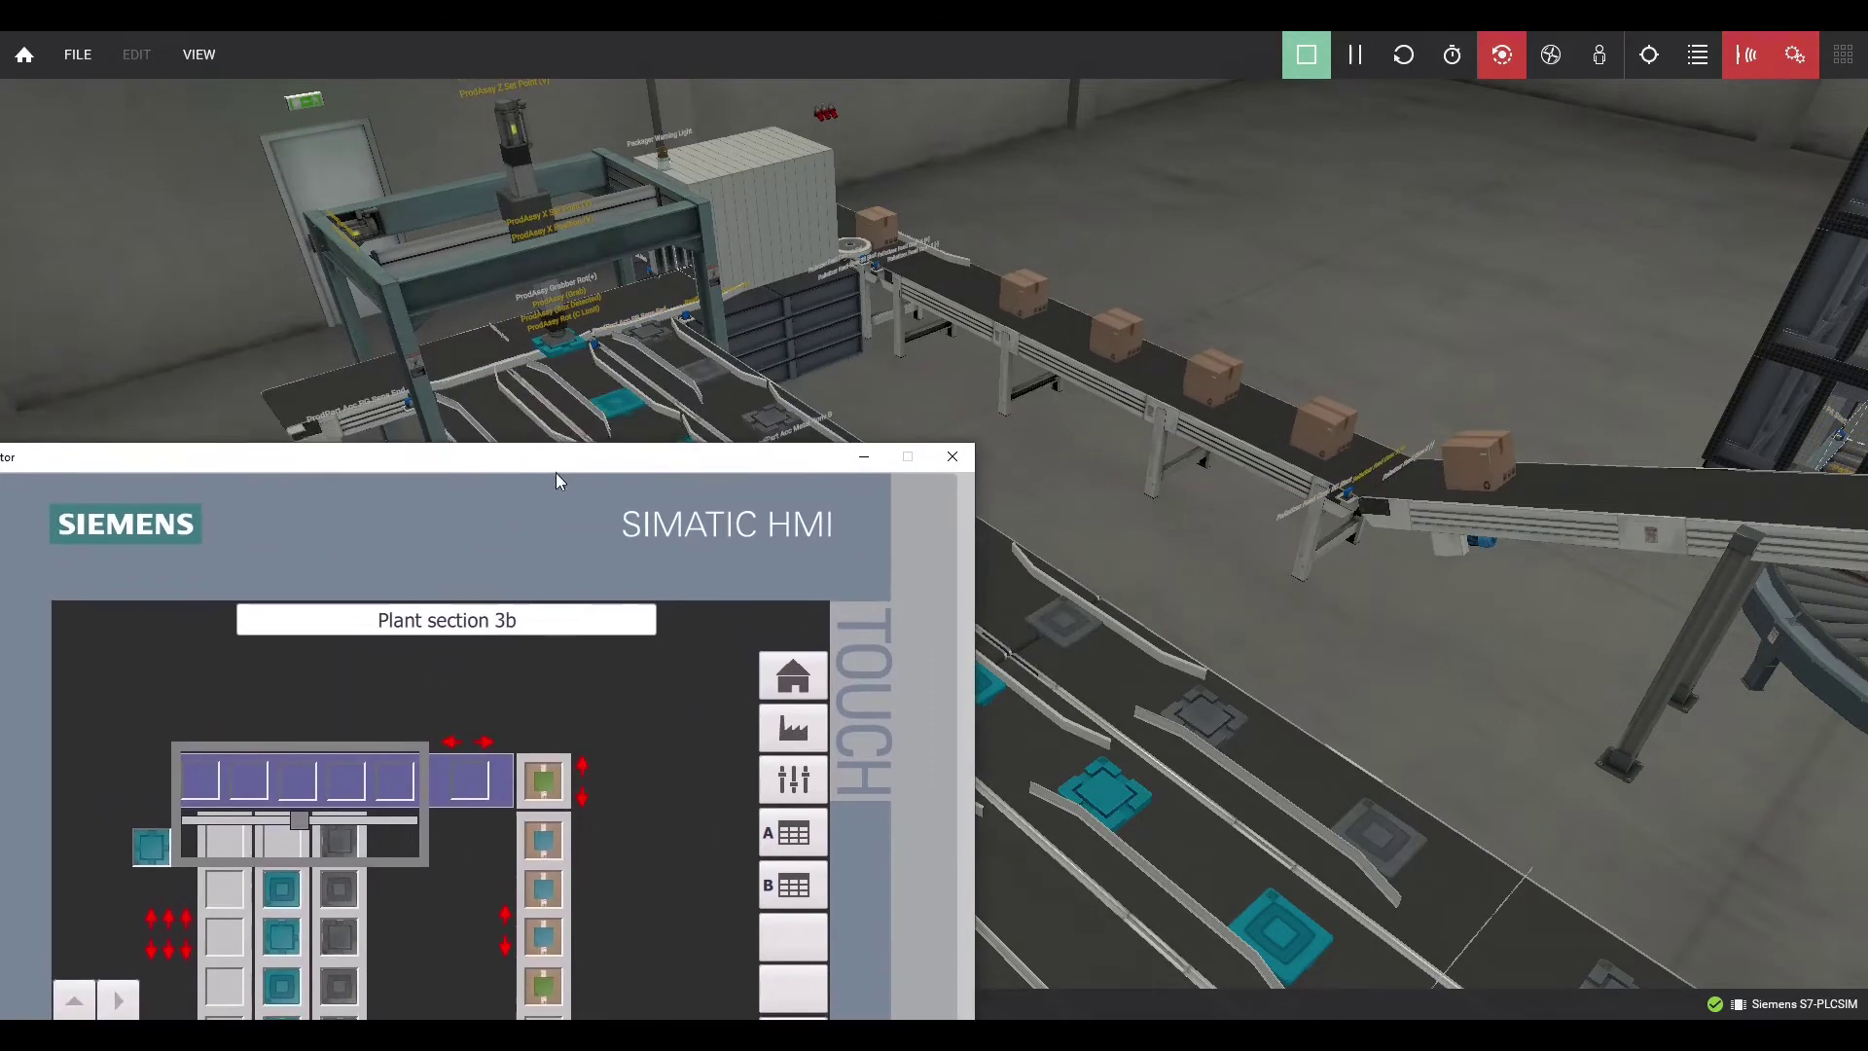
drag(486, 380, 553, 488)
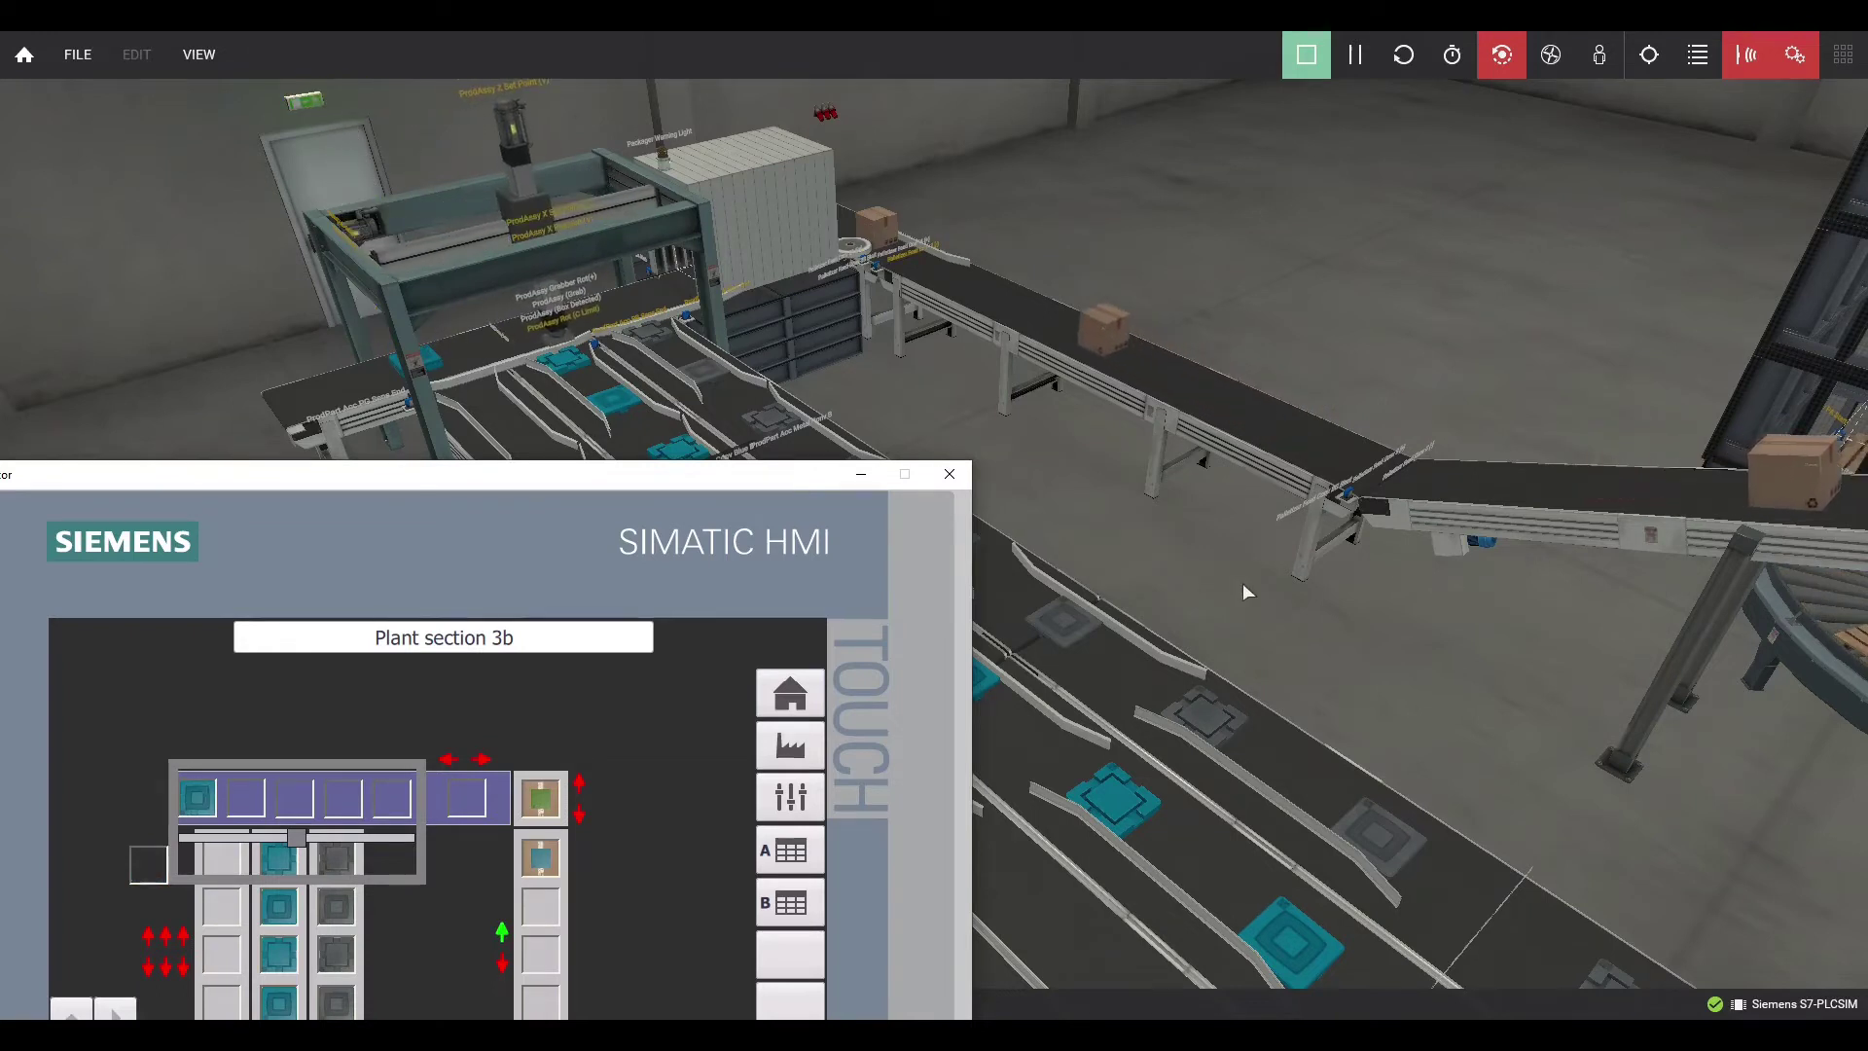
View the assembly gantry head-on, briefly restoring the HMI lower down before putting it away.
click(1185, 546)
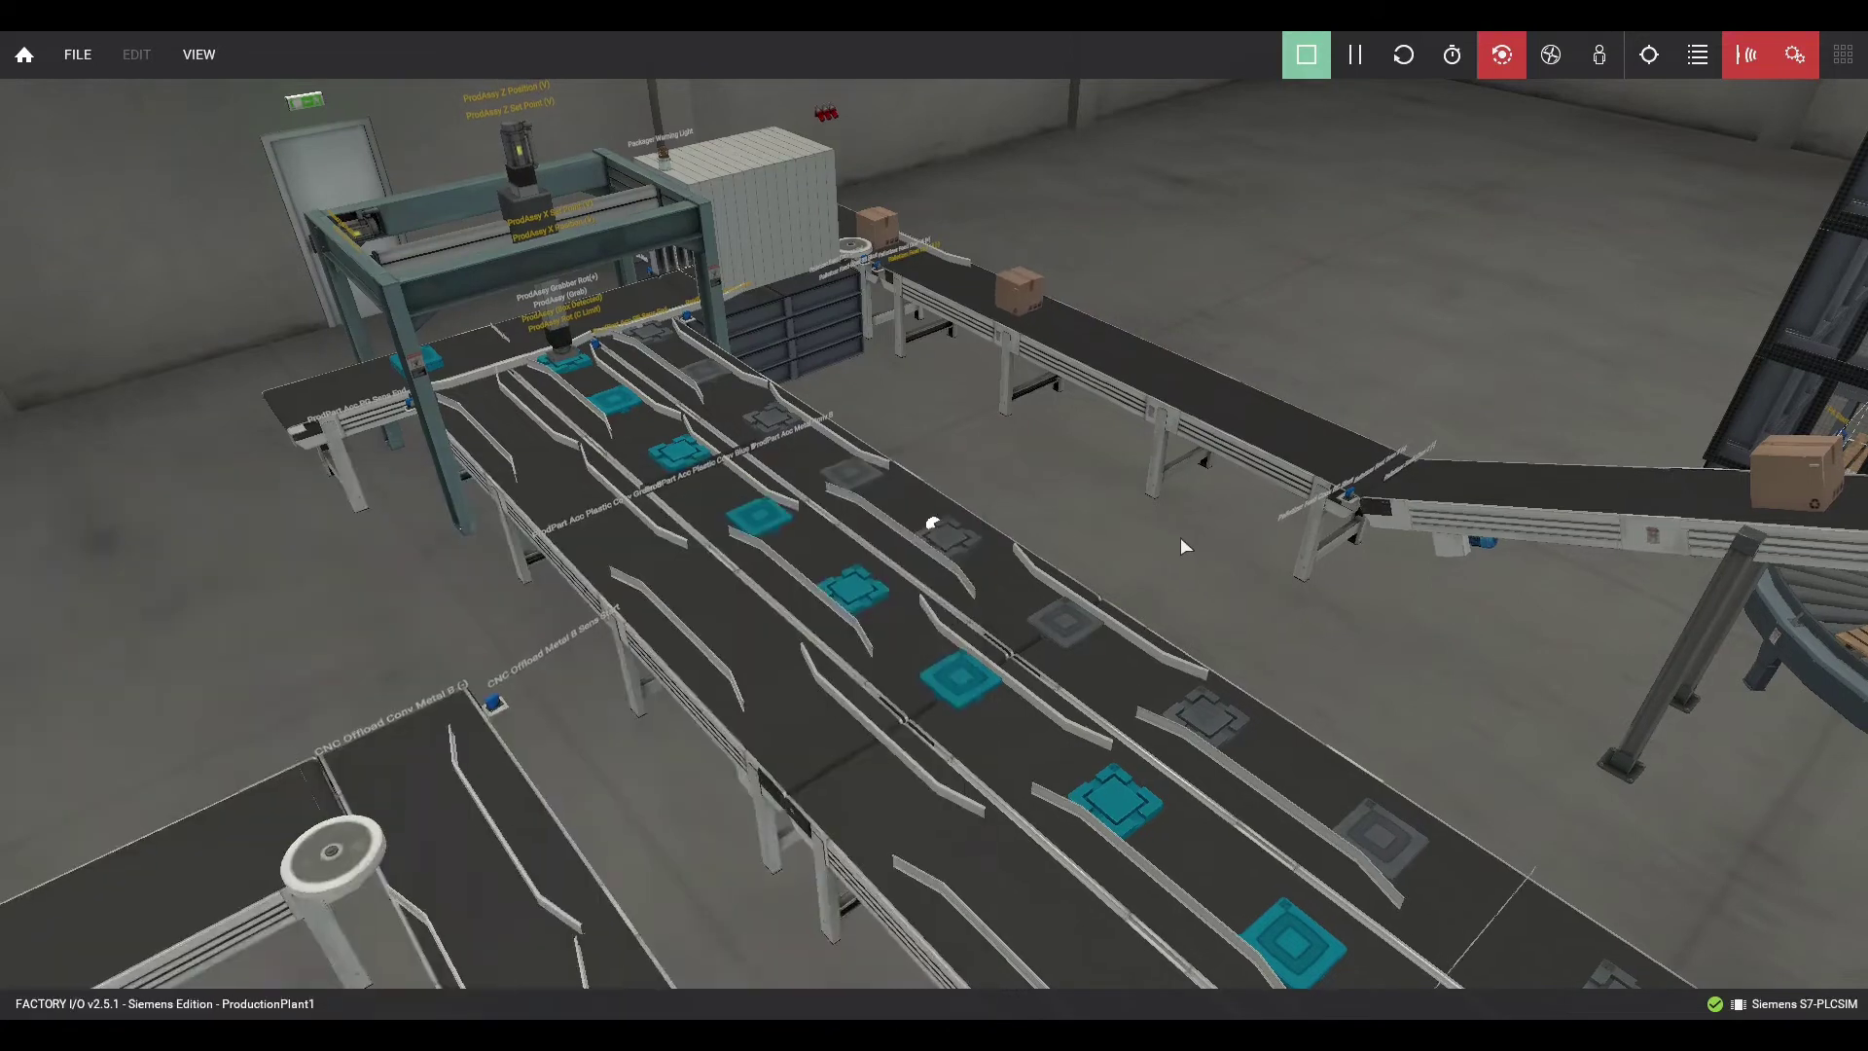
scroll(878, 563, up, 3)
scroll(865, 541, up, 3)
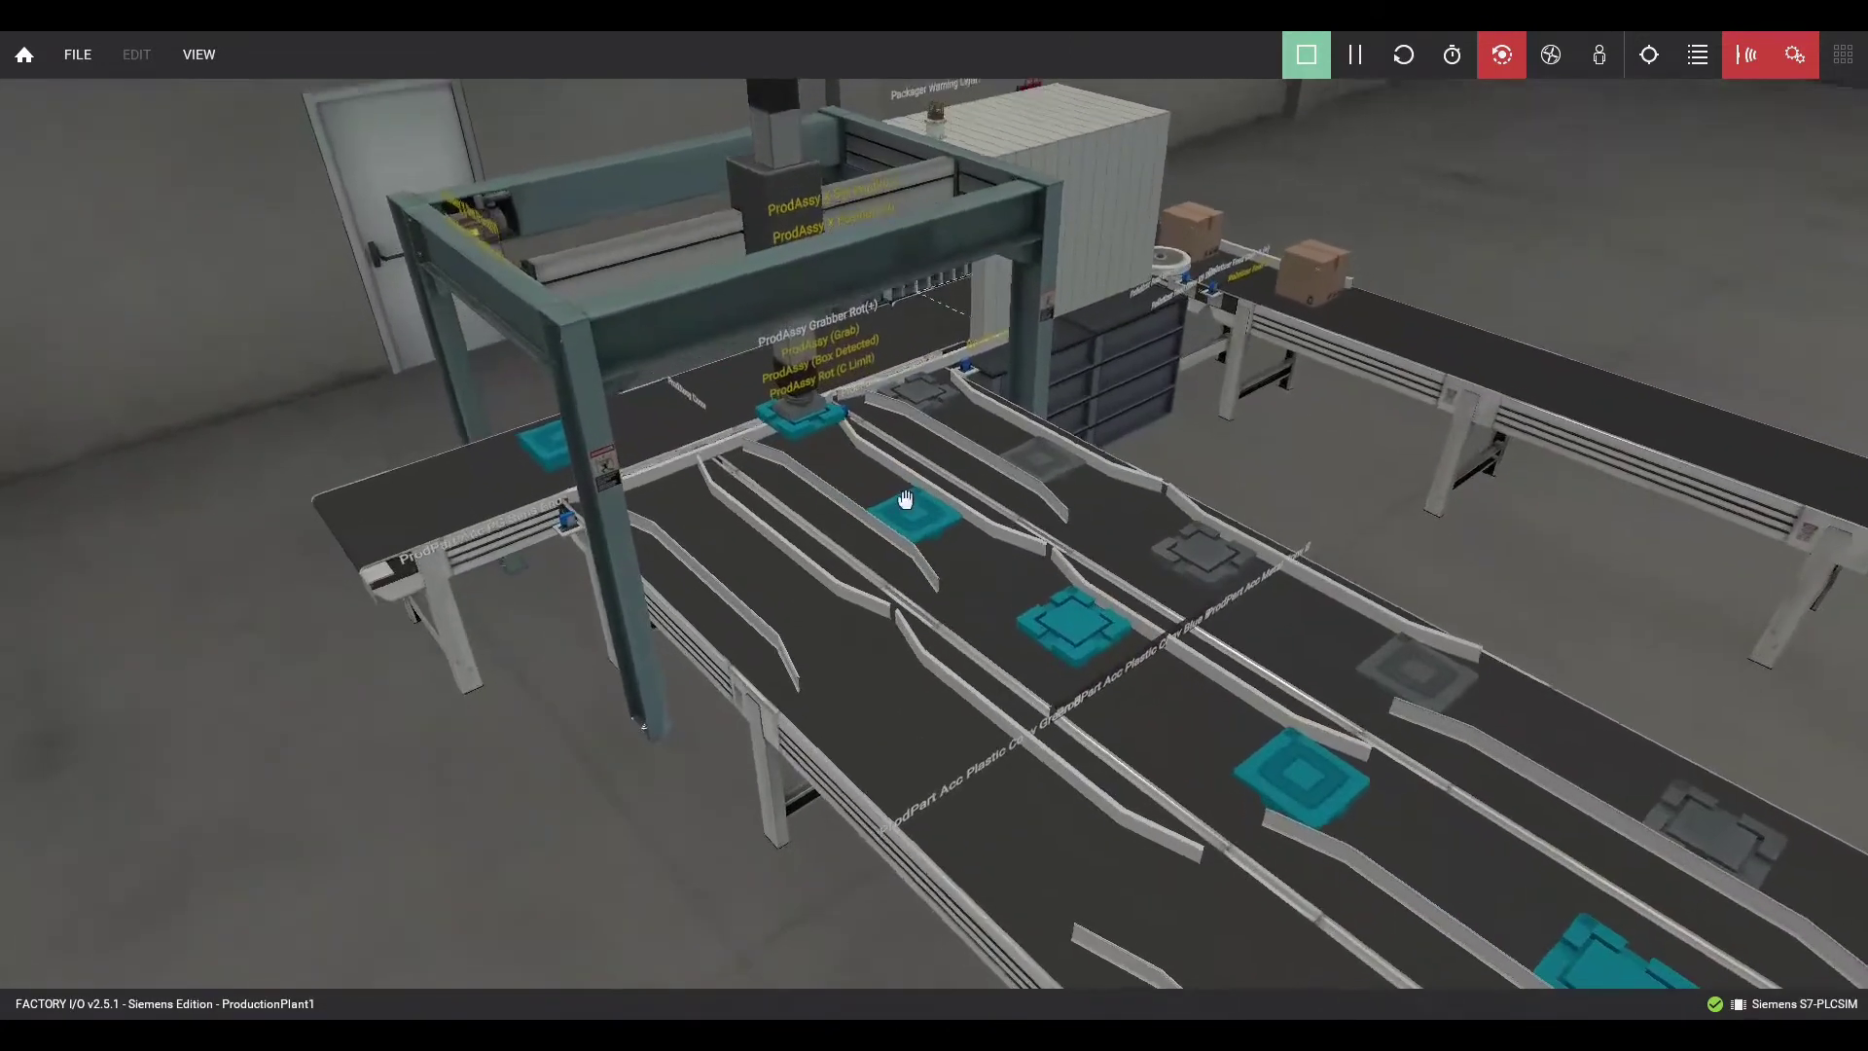
right_drag(905, 501, 713, 609)
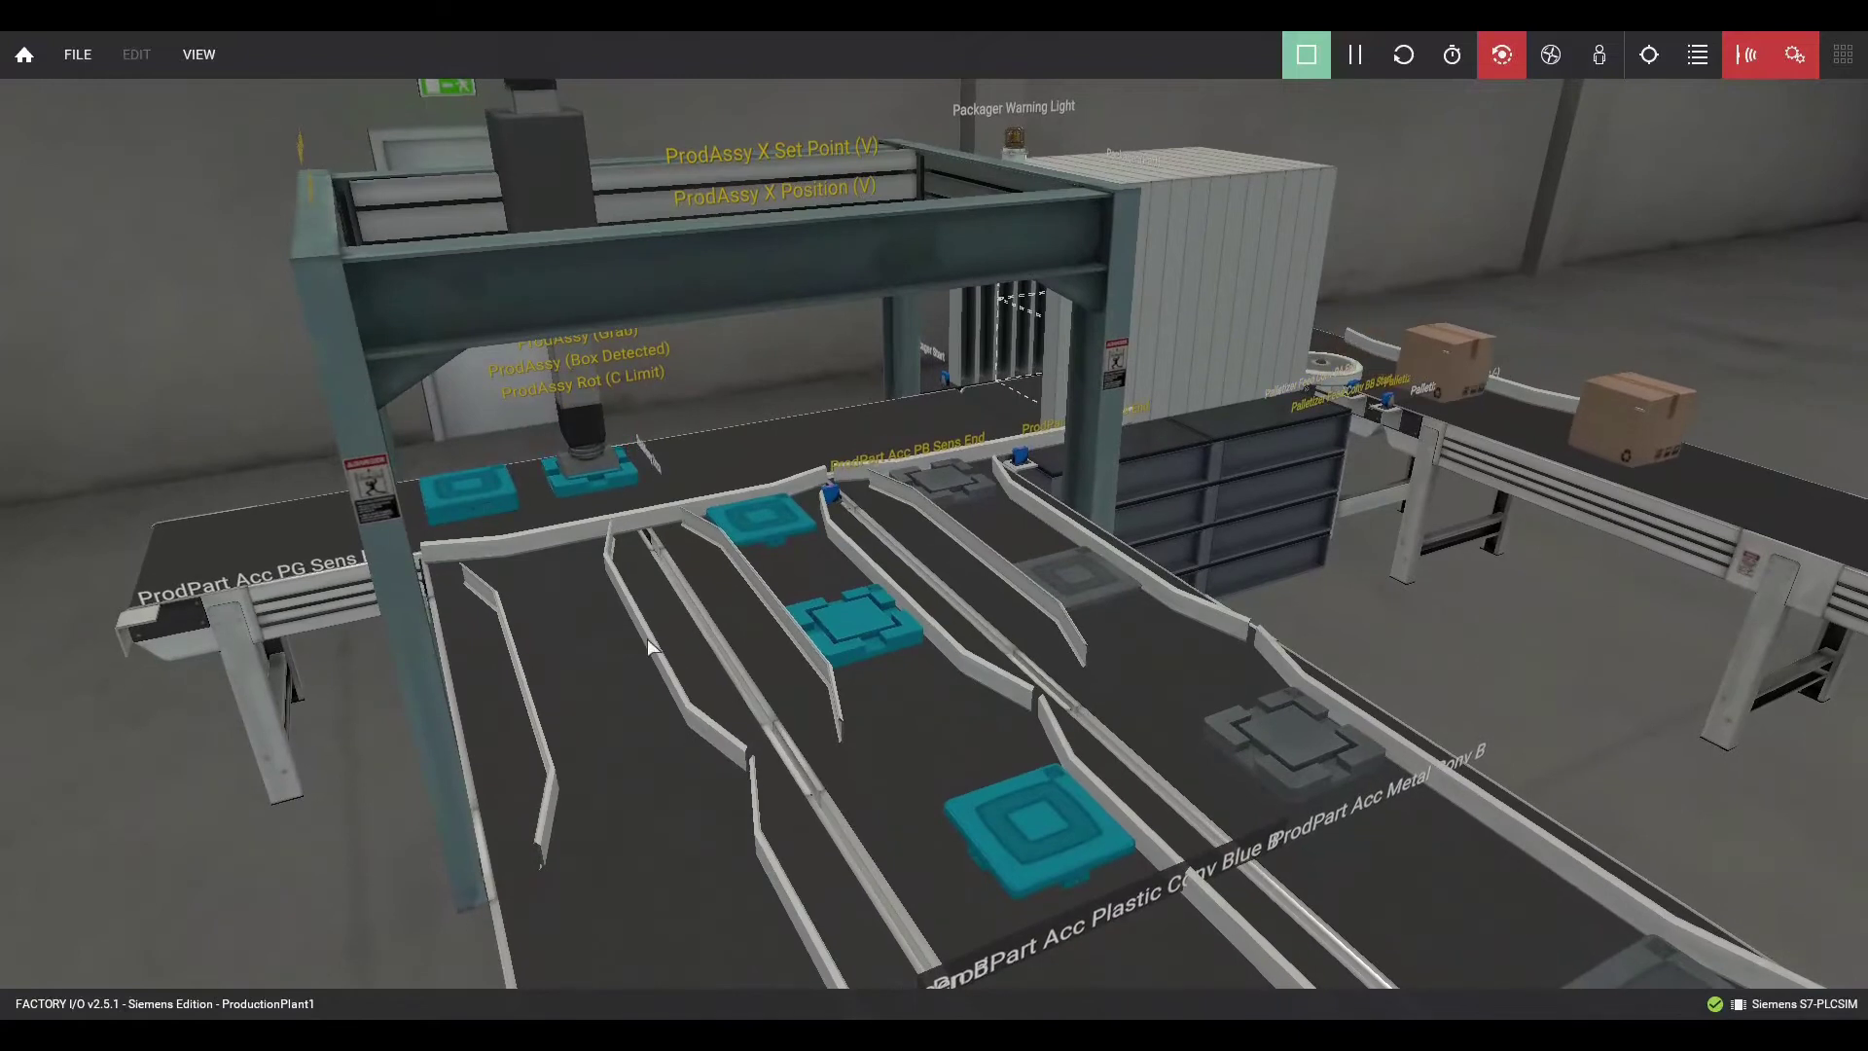
key(alt+Tab)
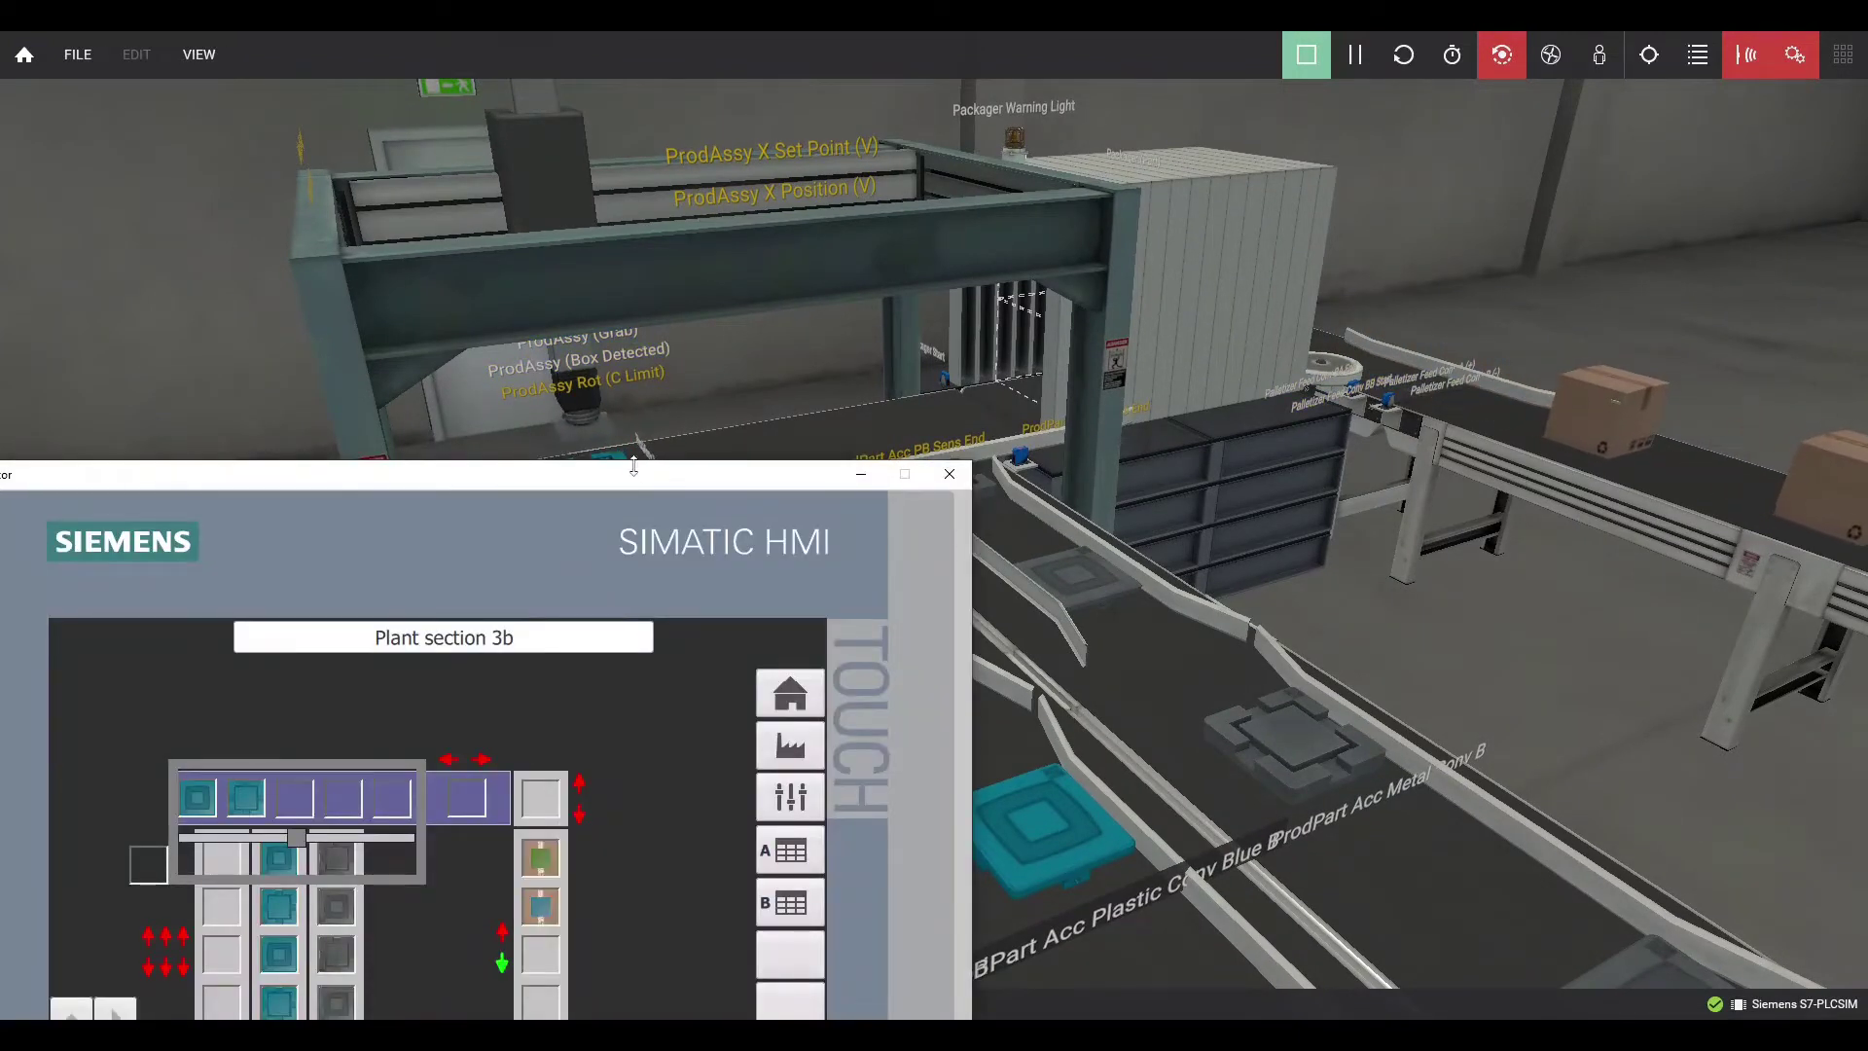
drag(631, 464, 591, 613)
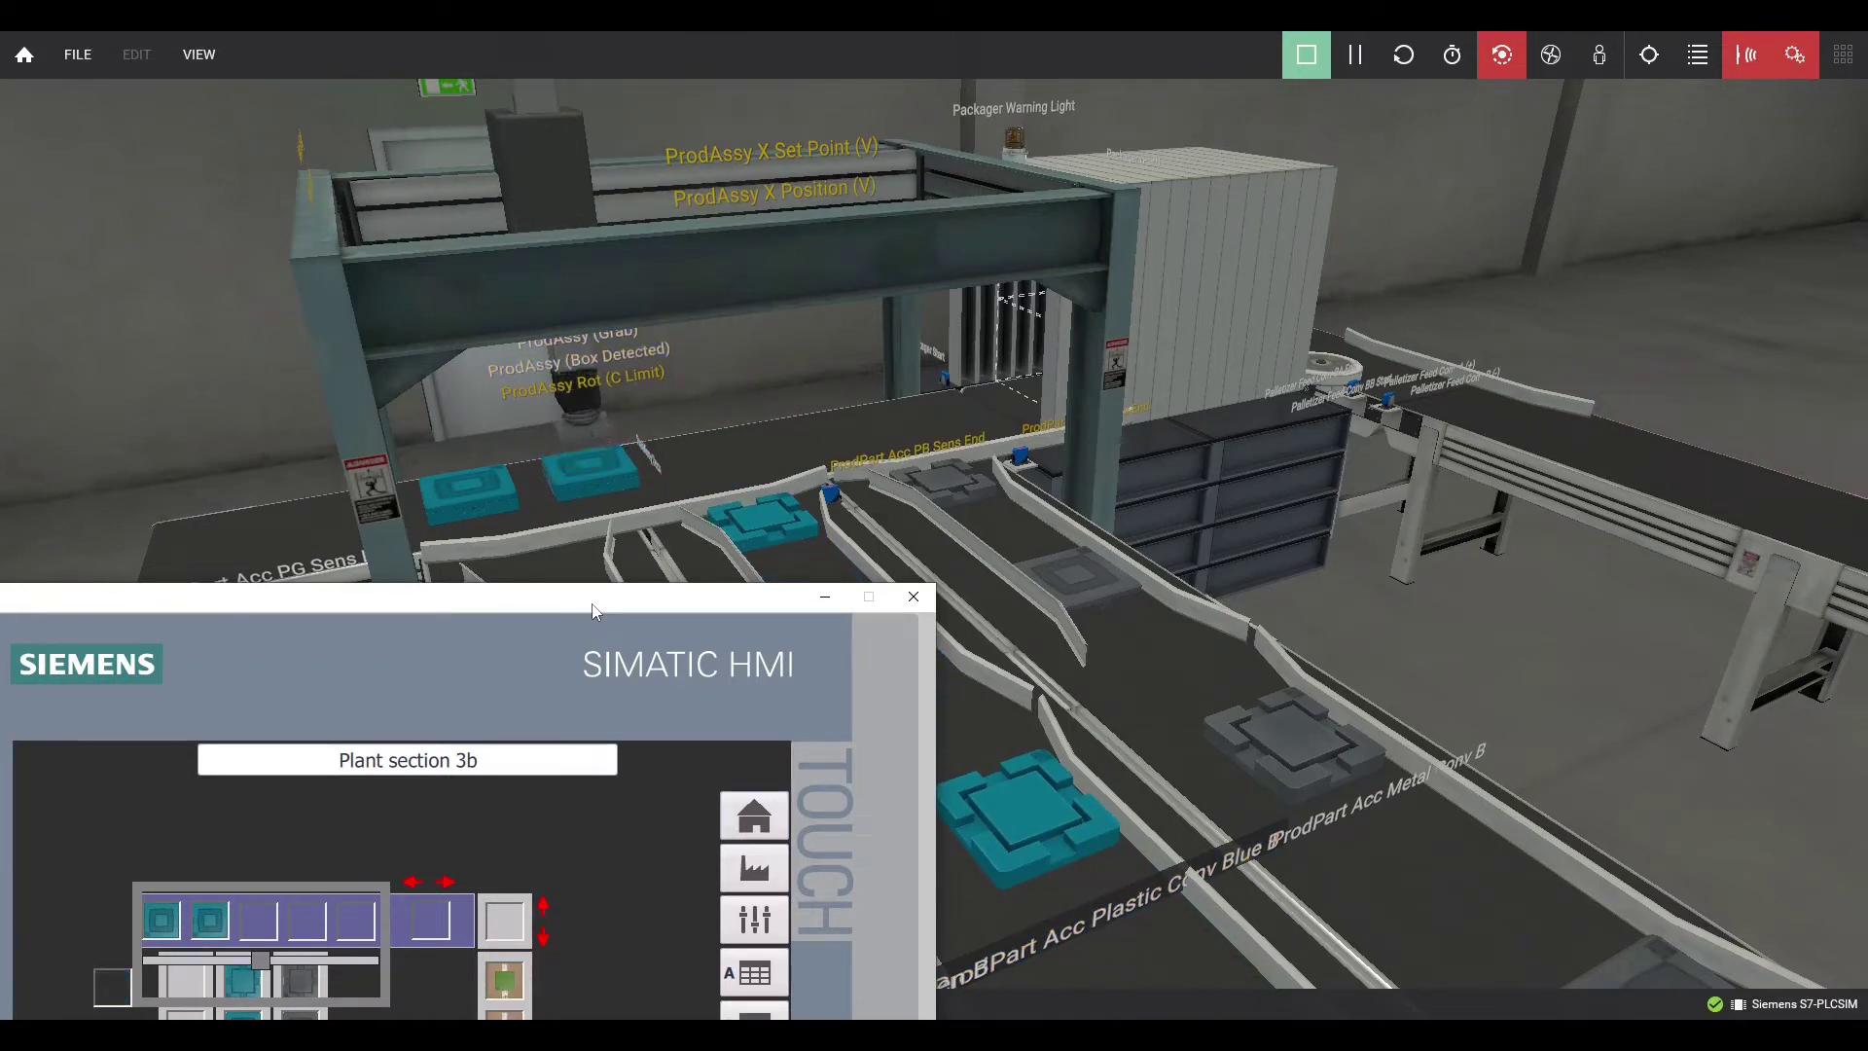
click(825, 598)
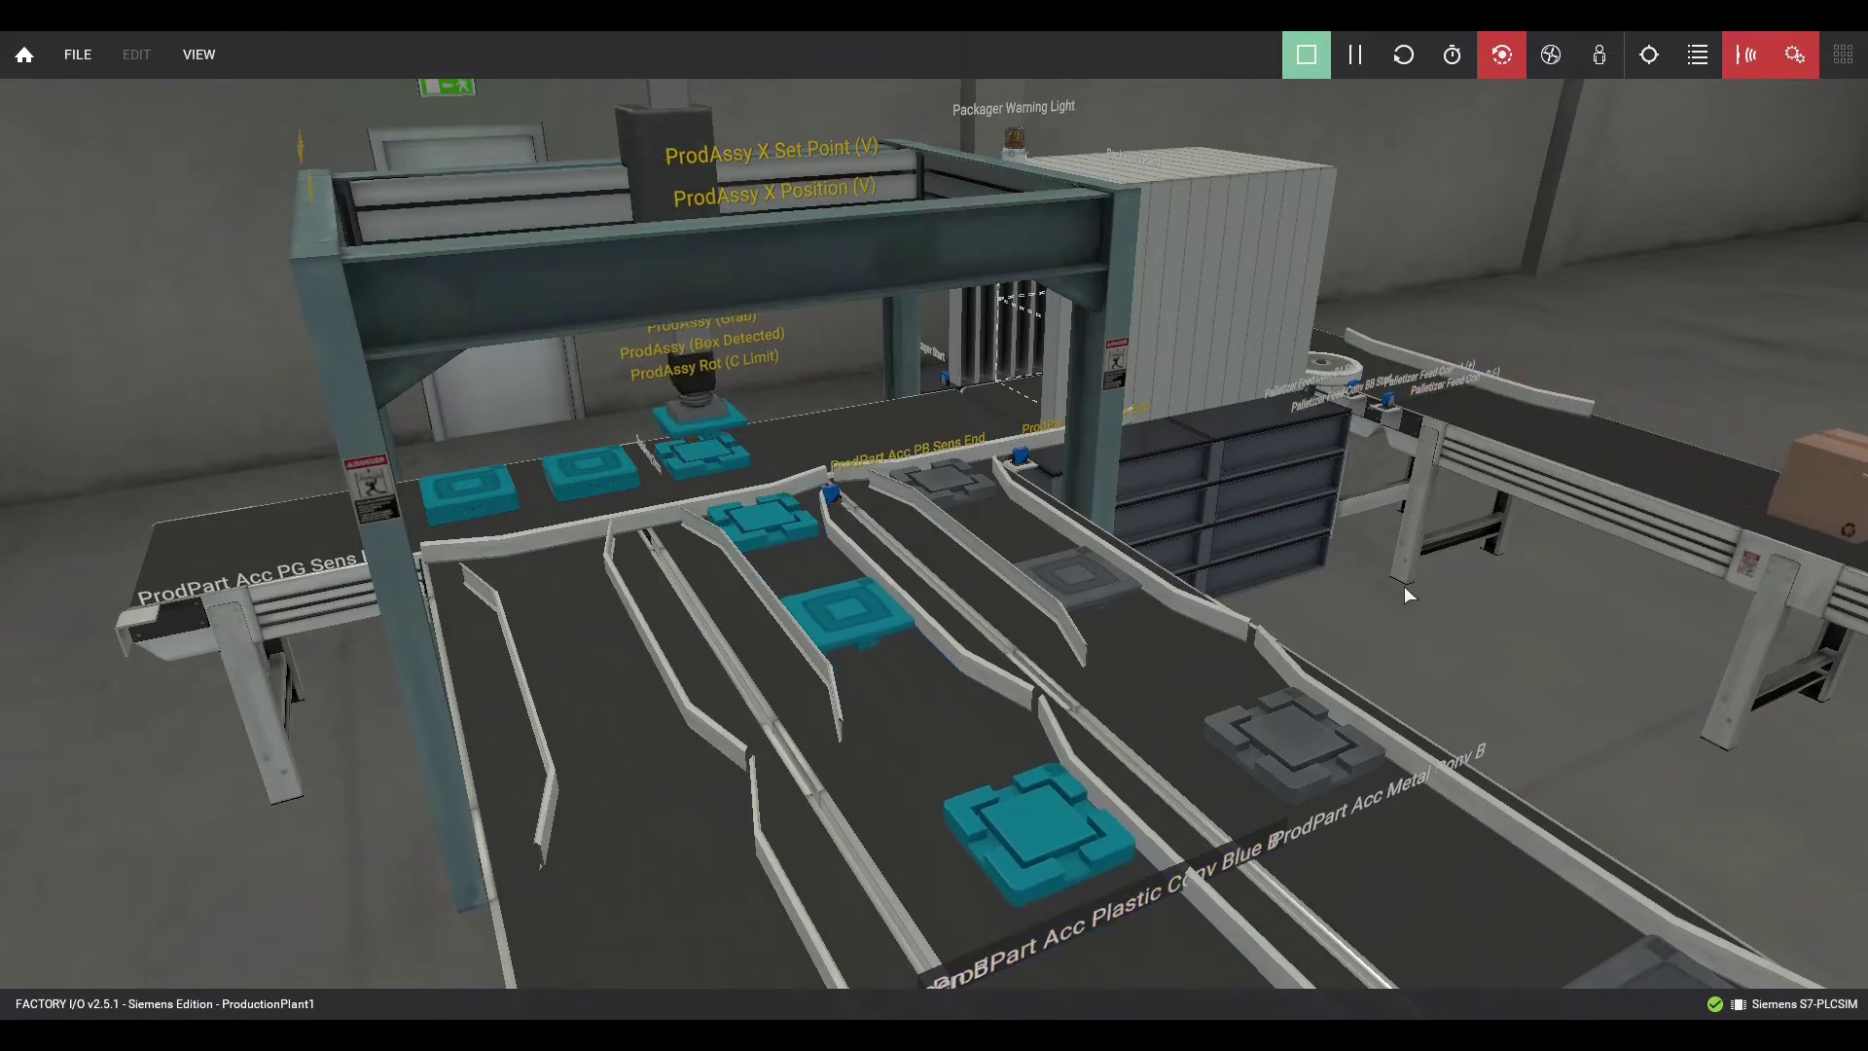
scroll(1408, 588, down, 3)
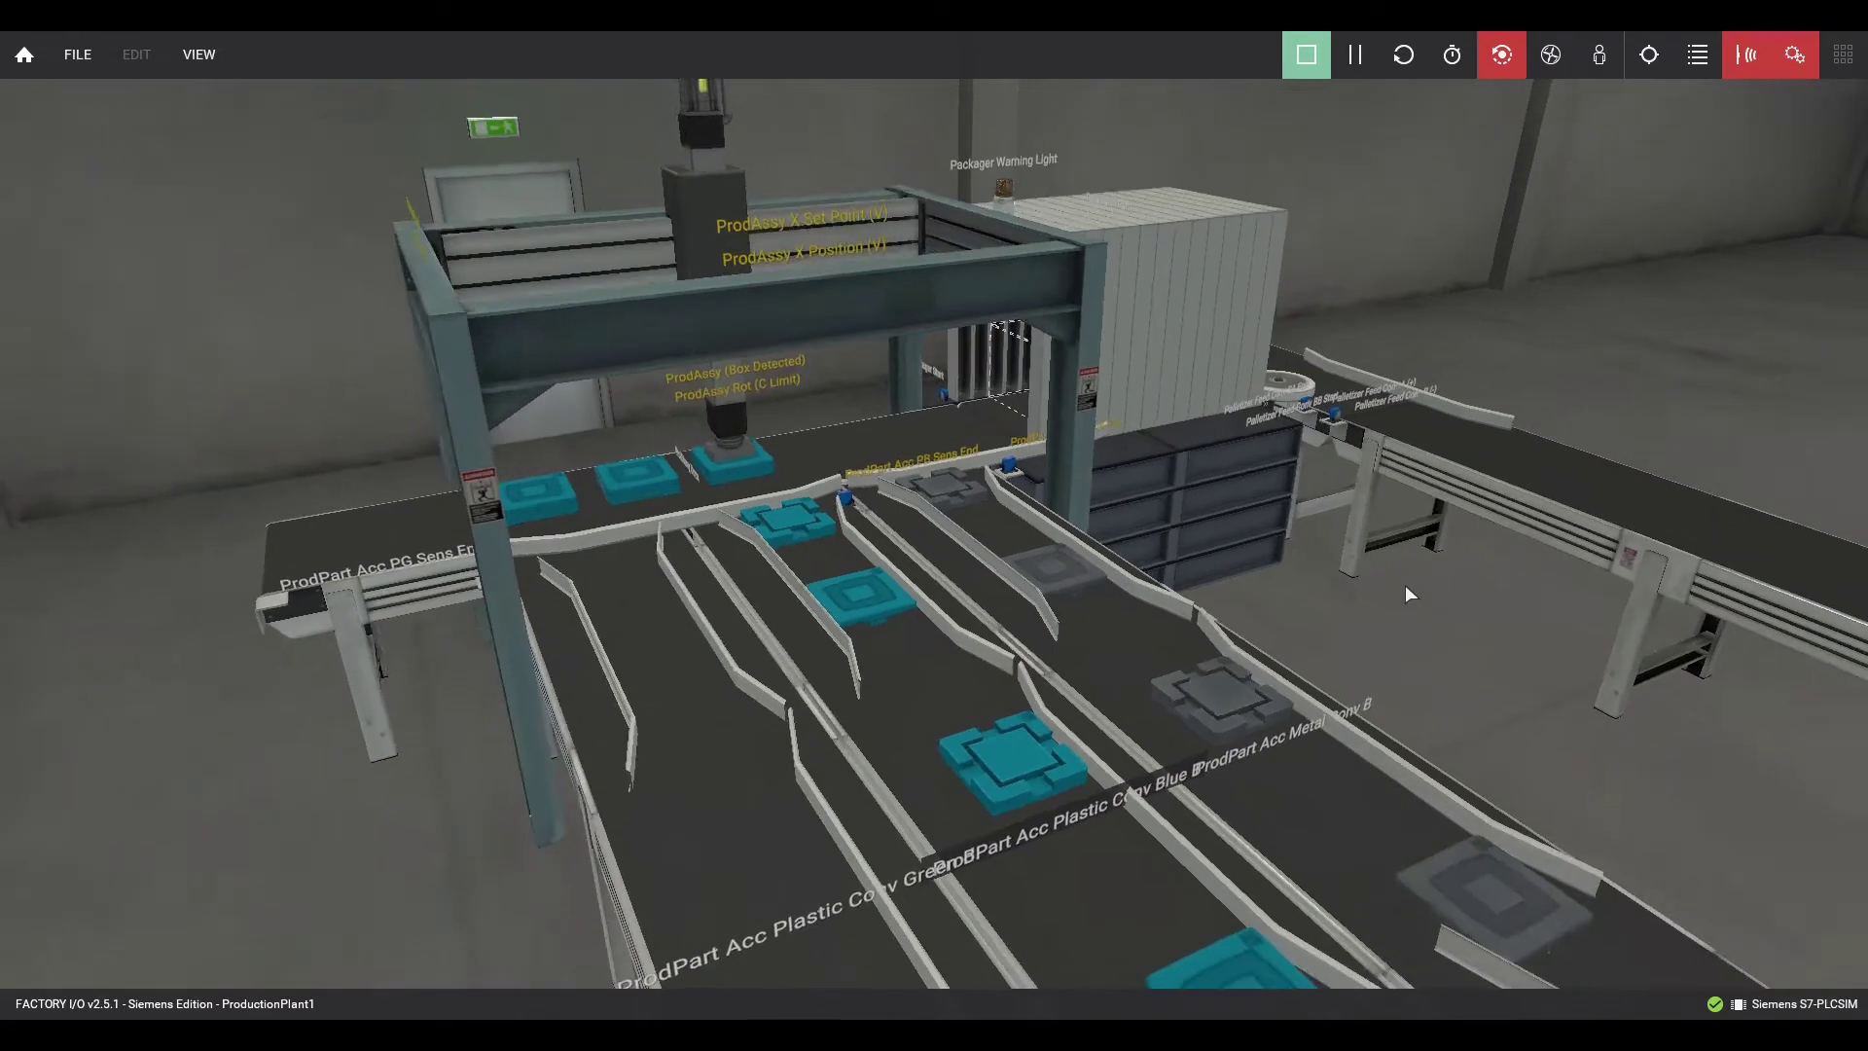
mouse_move(1407, 584)
right_down()
mouse_move(1514, 615)
mouse_move(1395, 530)
mouse_move(1383, 640)
mouse_move(1266, 555)
mouse_move(1305, 746)
mouse_move(1327, 723)
mouse_move(1377, 796)
right_up()
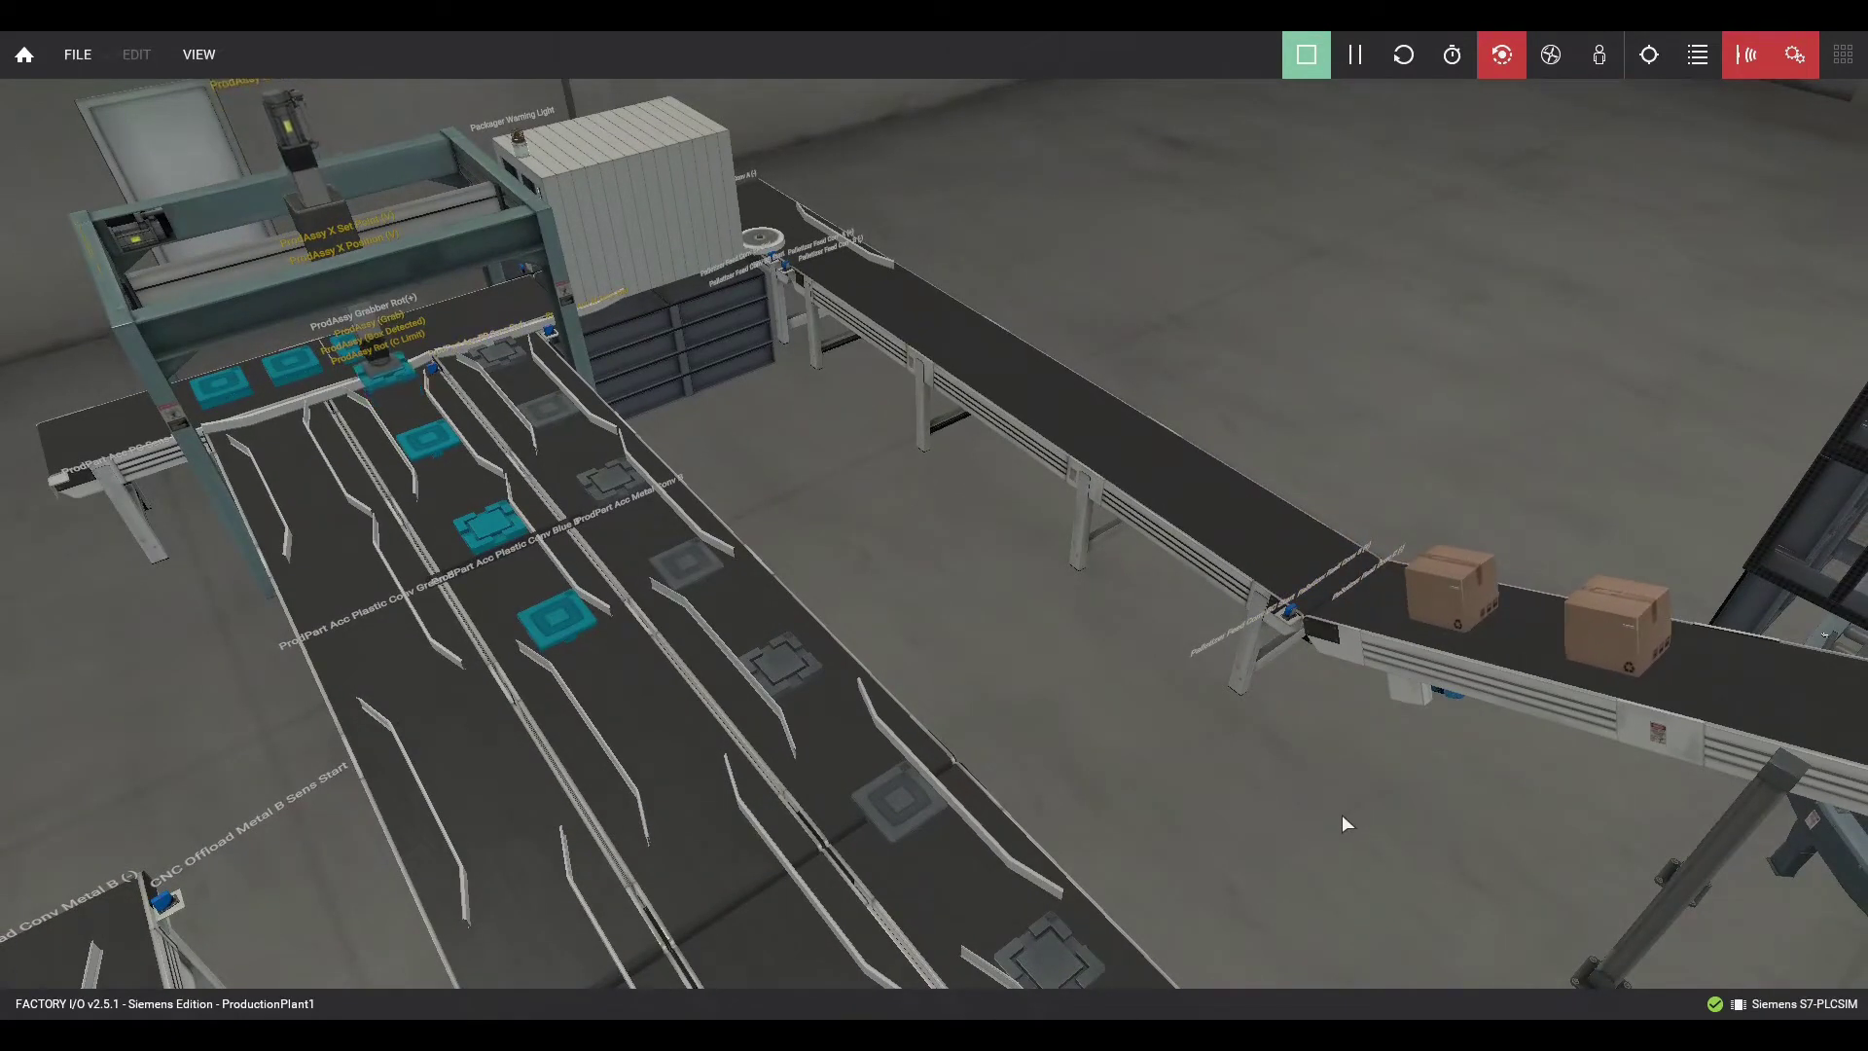
Run at 500% over the palletizer with the HMI's Plant section 3c panel placed up-left.
key(Page_Up)
middle_drag(1342, 814, 961, 647)
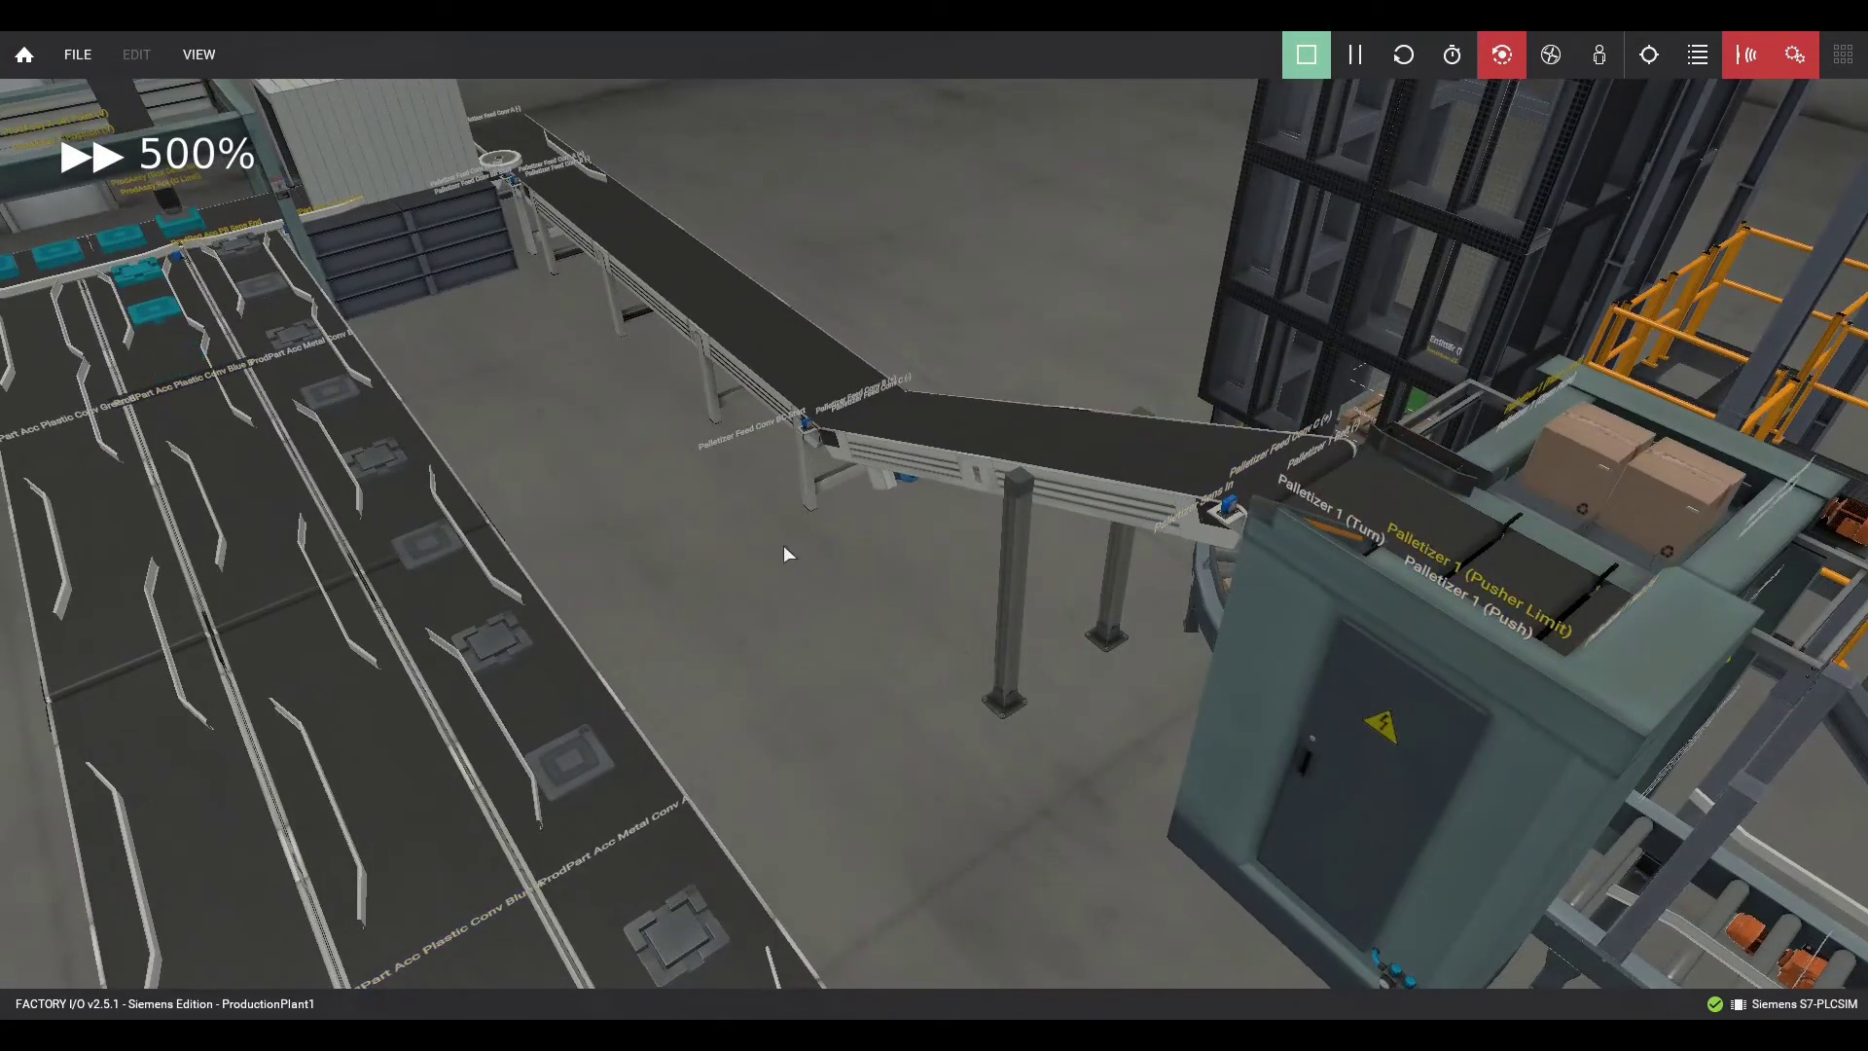
key(w)
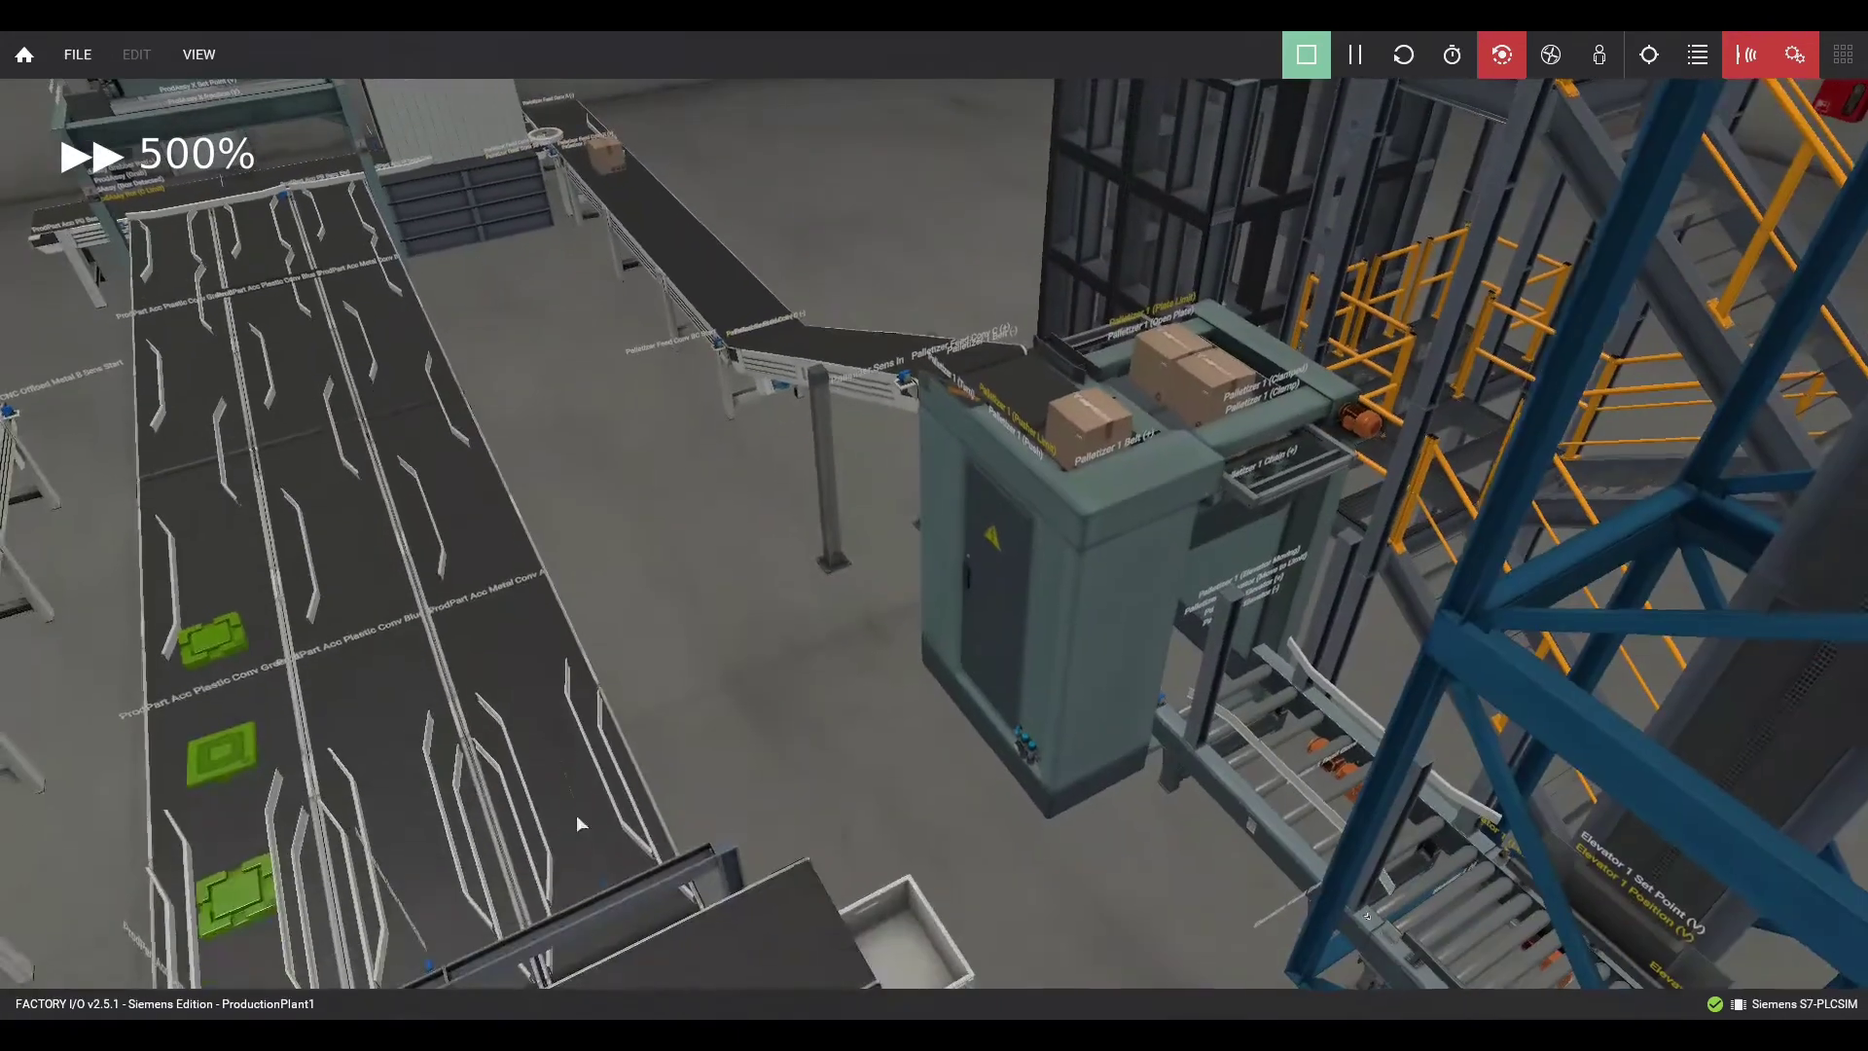
mouse_move(591, 438)
mouse_down()
mouse_move(578, 371)
mouse_move(541, 382)
mouse_up()
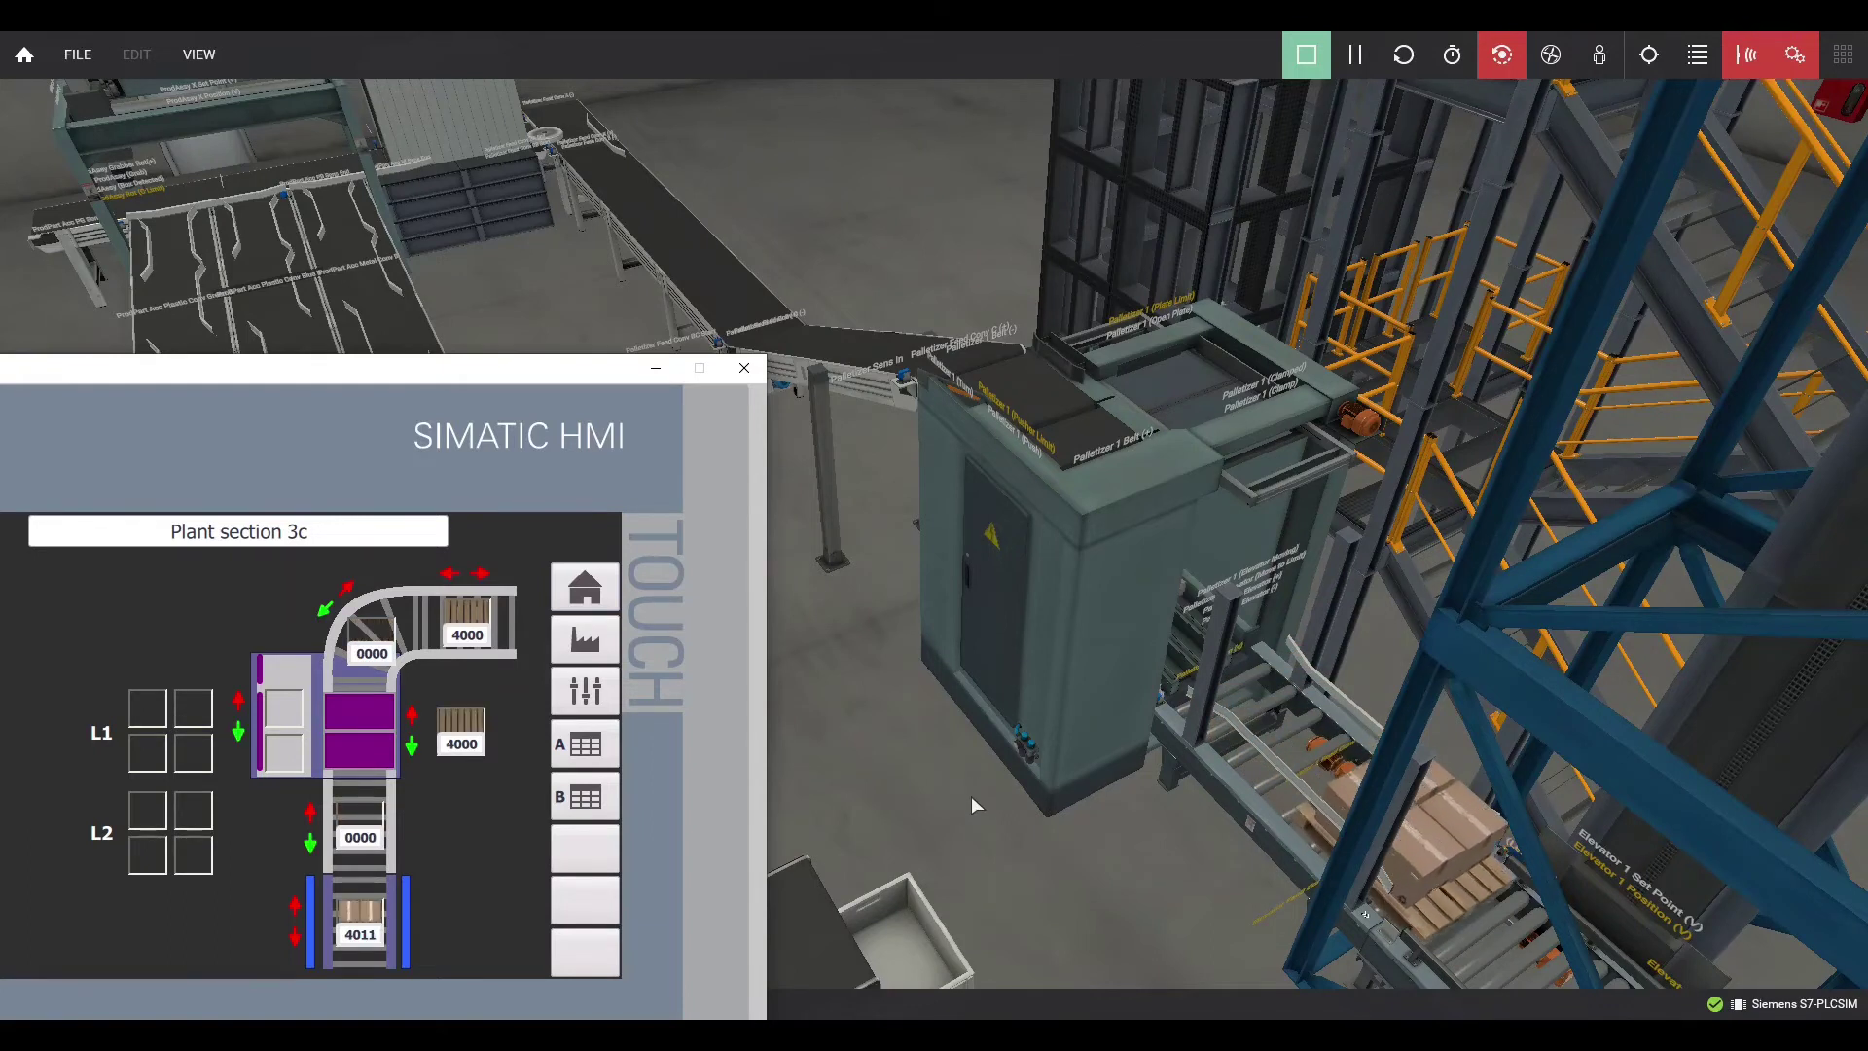
Orbit around the palletizer so the pallet elevator tower fills the right side.
mouse_move(976, 824)
right_down()
mouse_move(823, 689)
mouse_move(821, 726)
right_up()
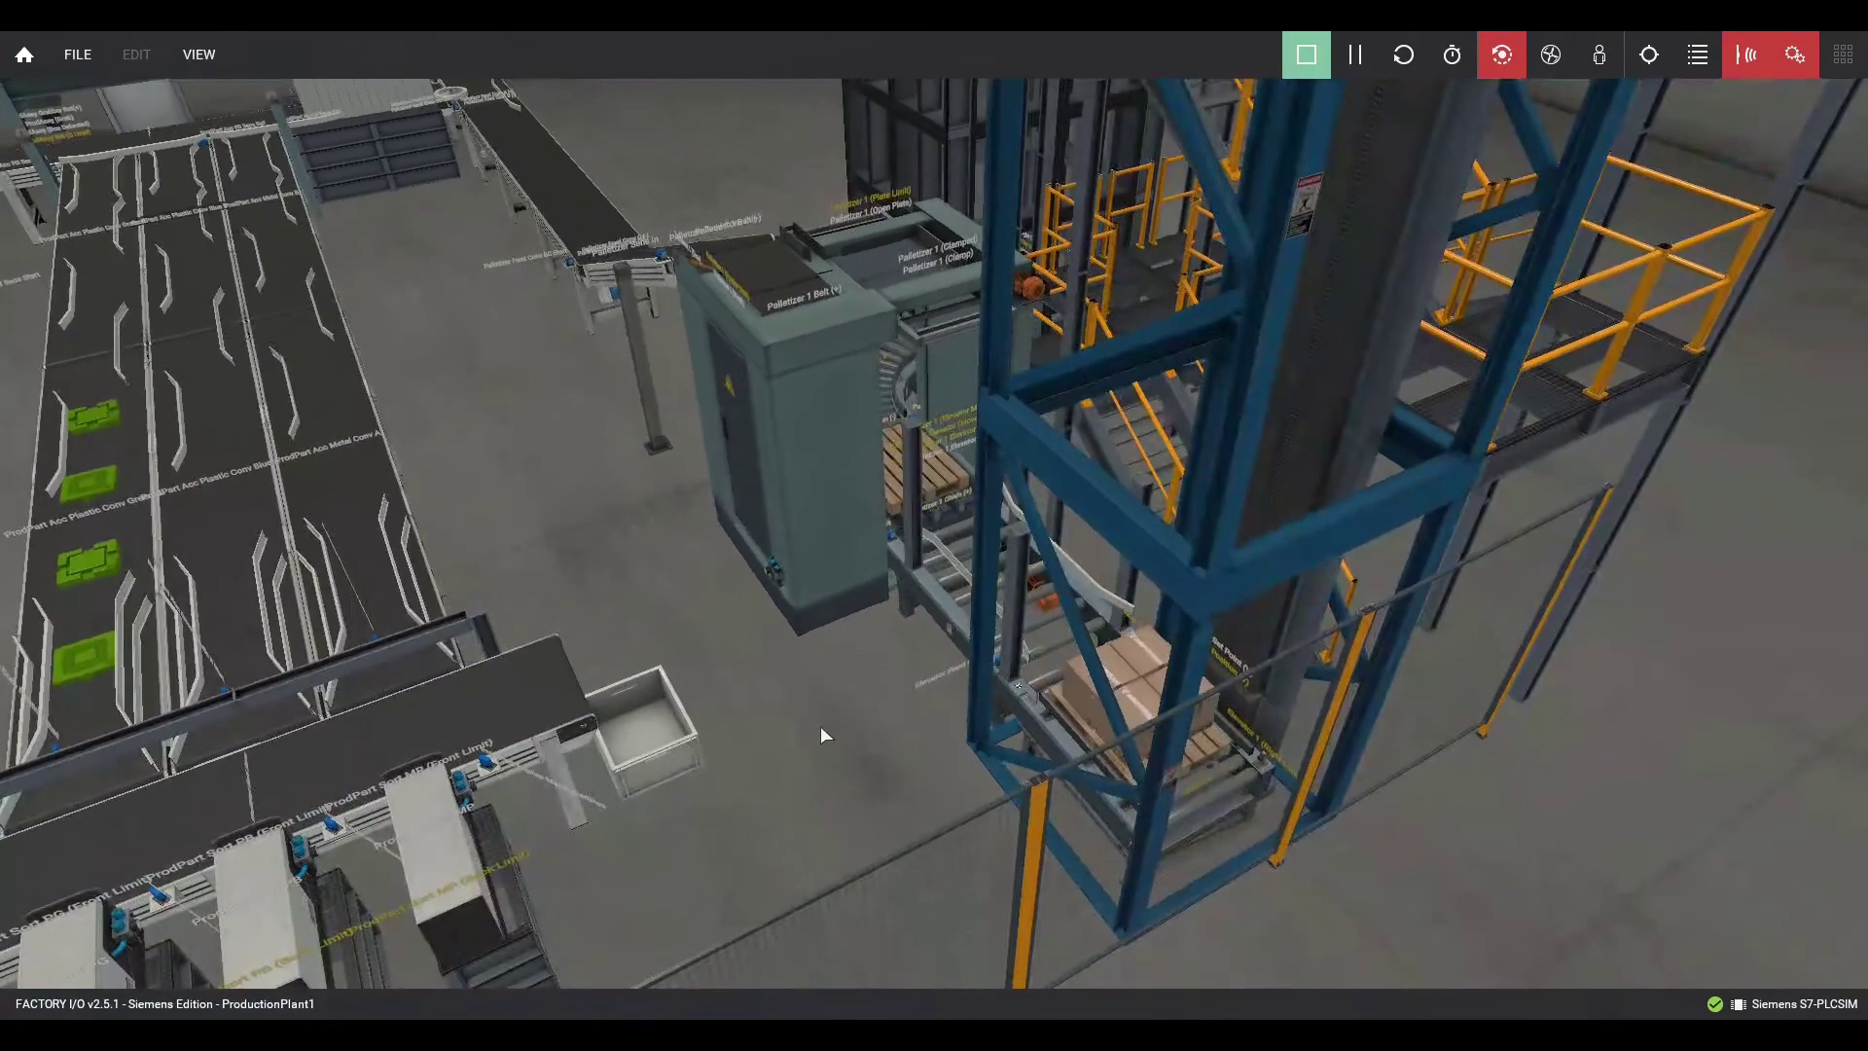
scroll(762, 726, down, 2)
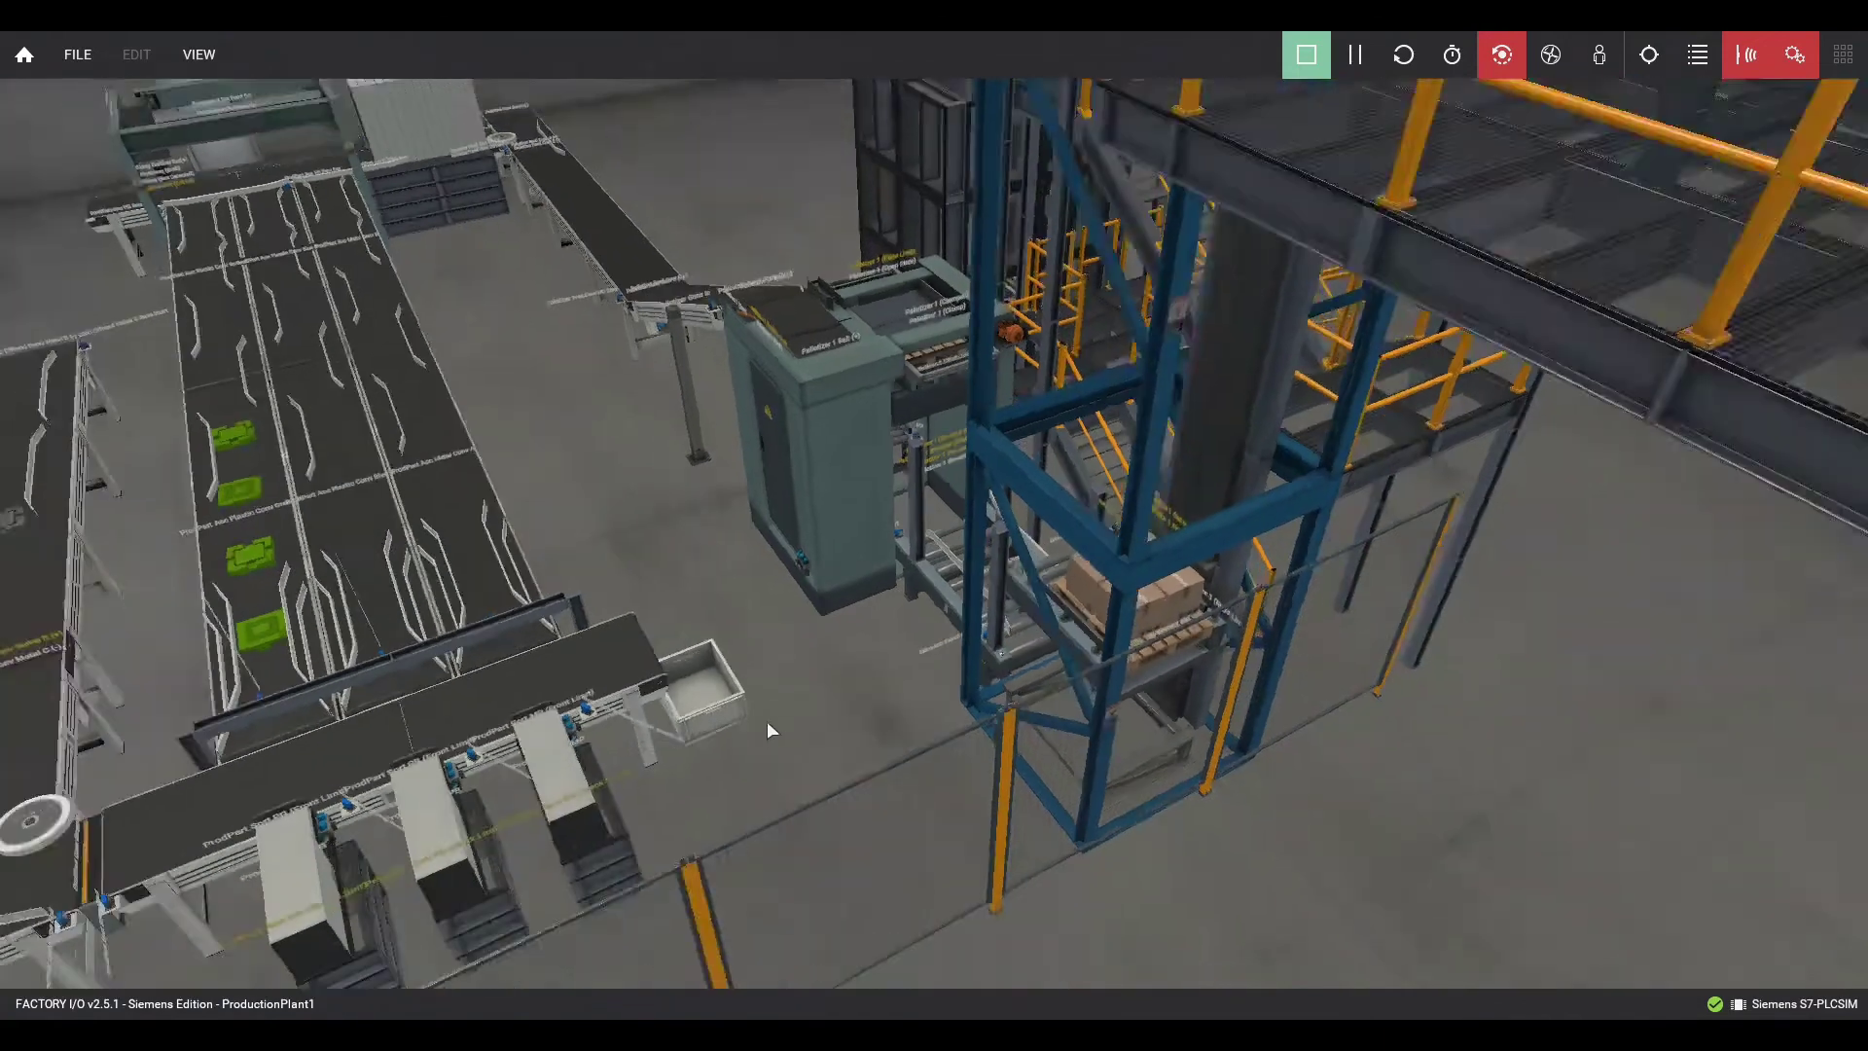
scroll(772, 710, down, 2)
scroll(778, 699, down, 2)
scroll(986, 805, up, 2)
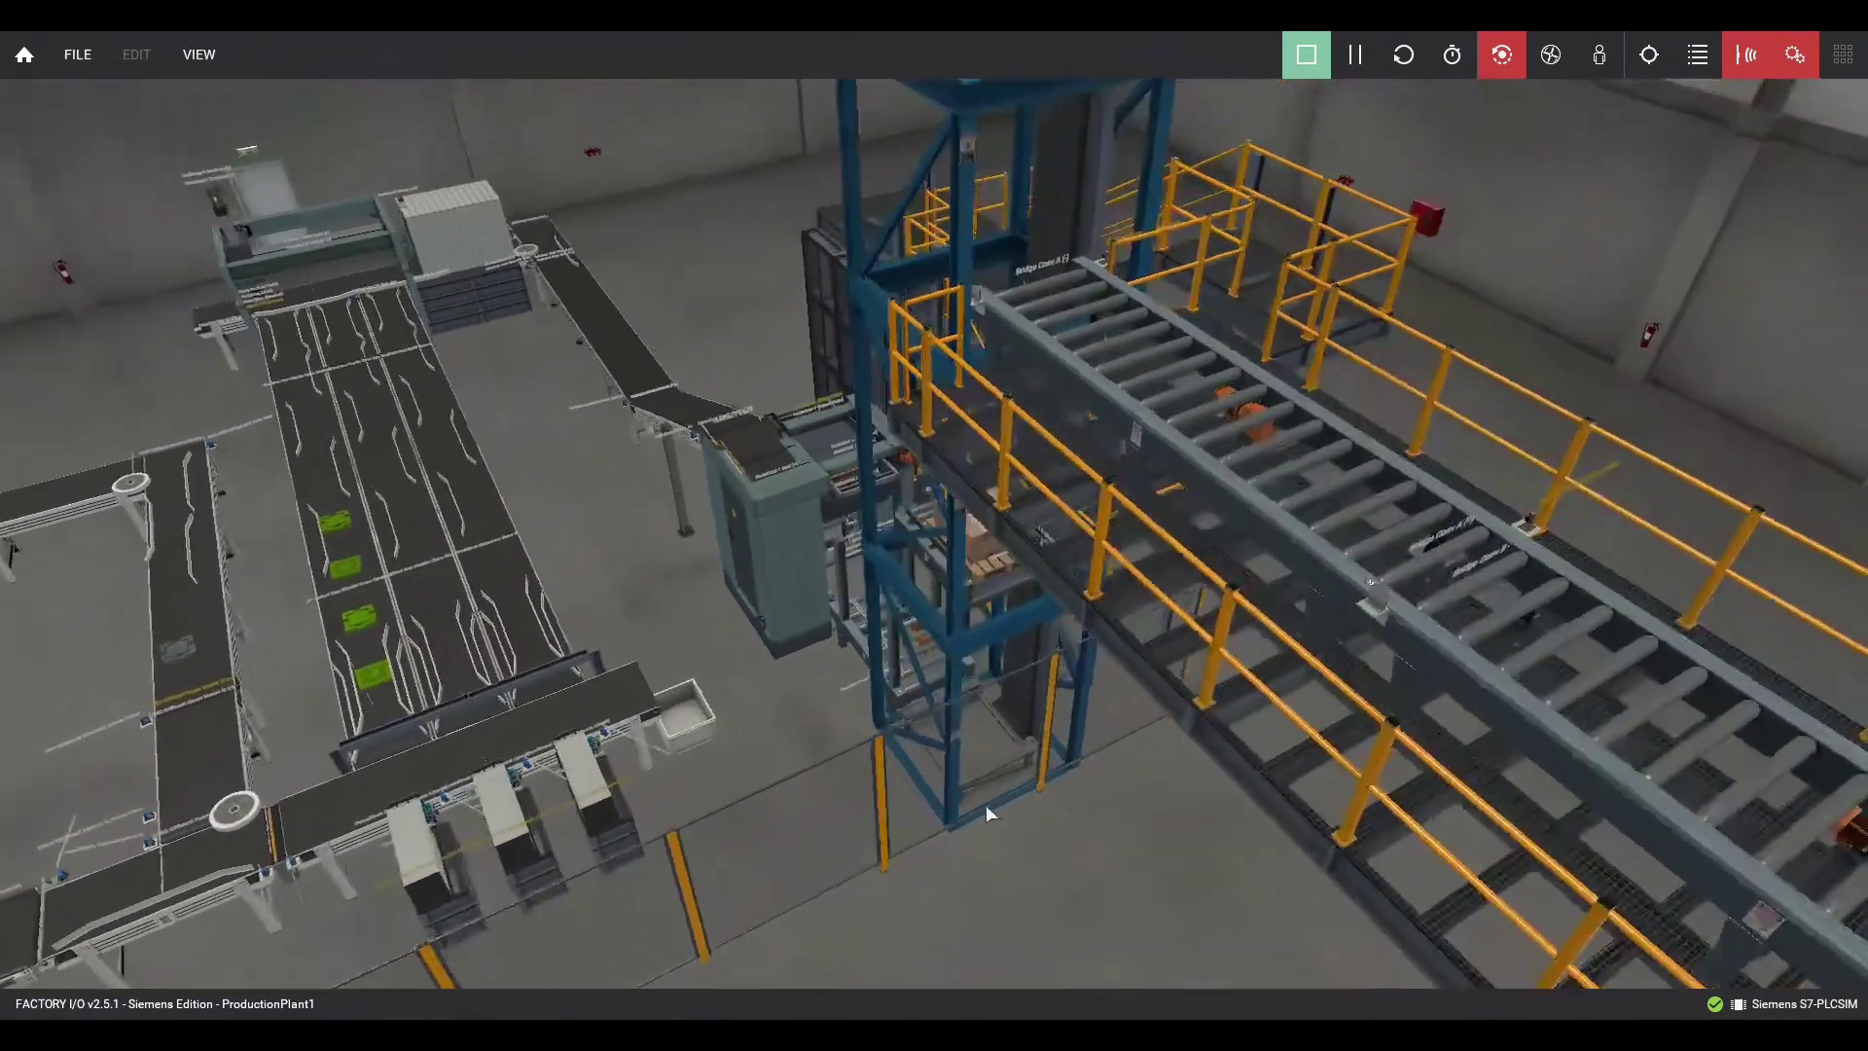
scroll(853, 760, up, 2)
scroll(790, 833, down, 2)
scroll(783, 788, down, 2)
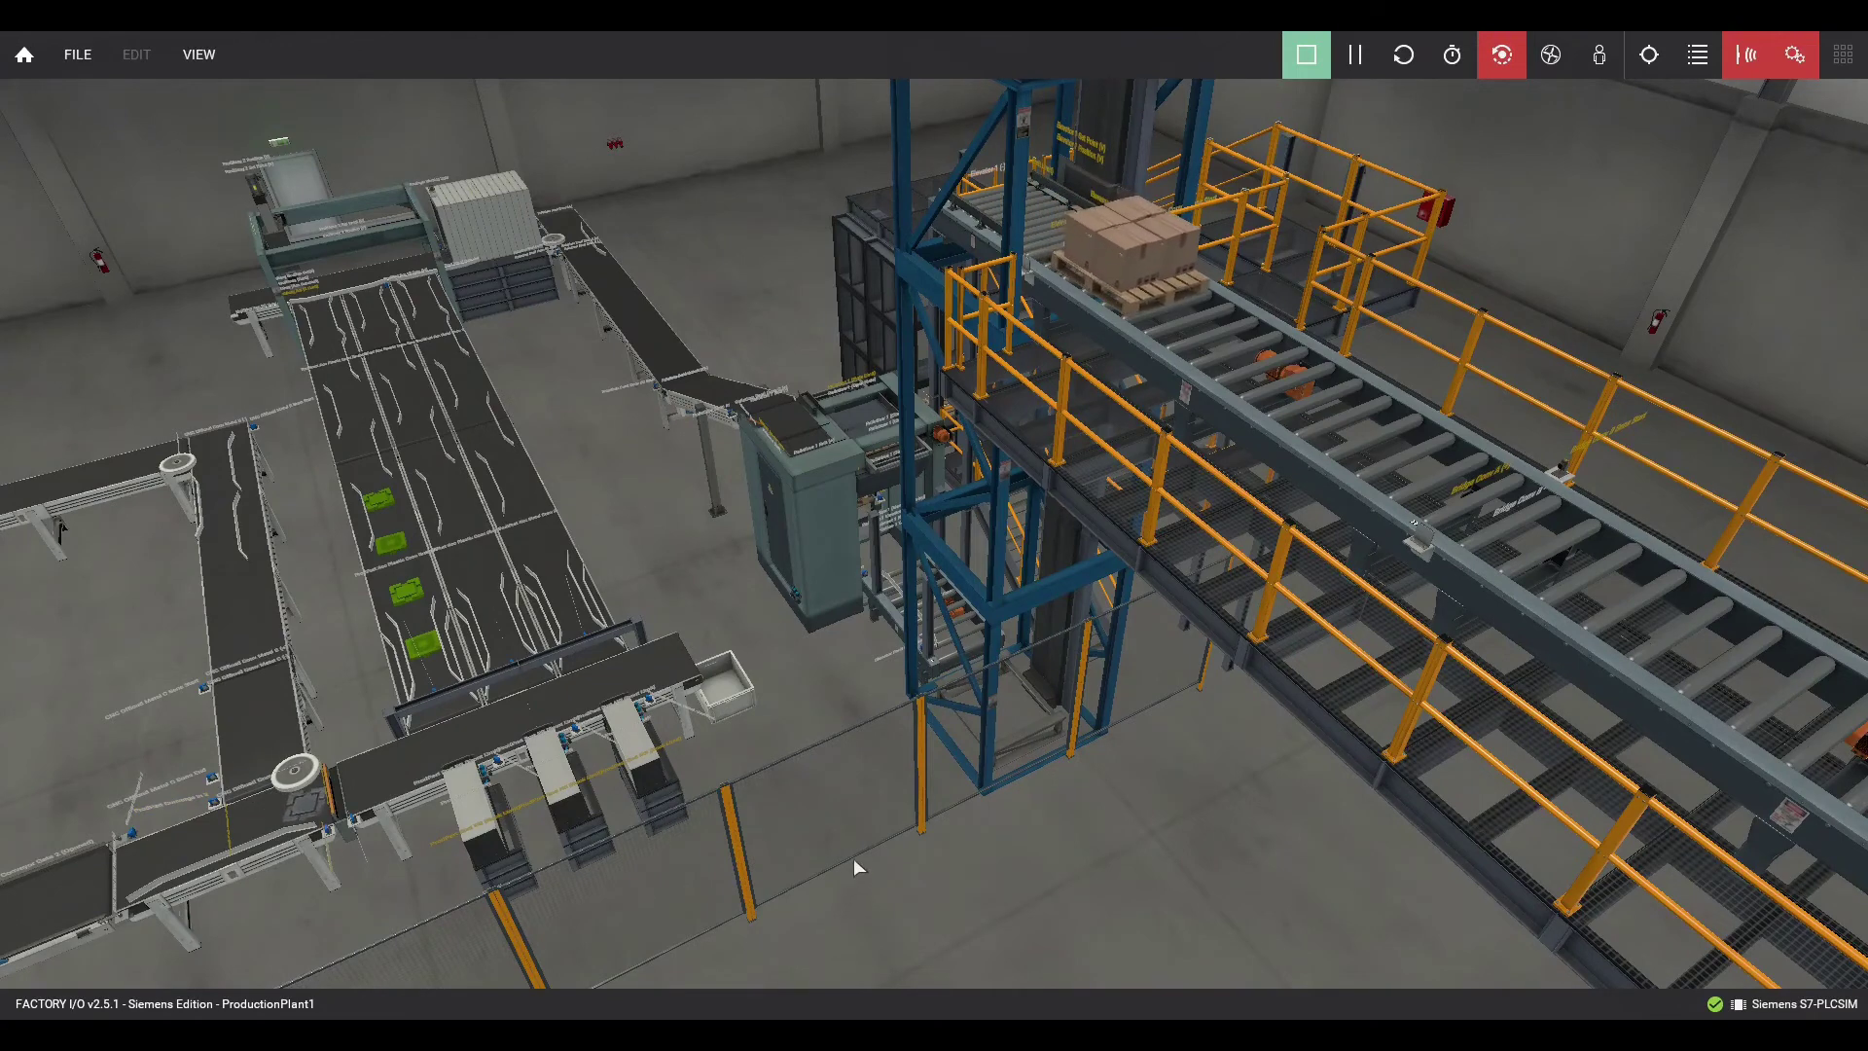
mouse_move(855, 858)
right_down()
mouse_move(697, 800)
mouse_move(739, 776)
mouse_move(1053, 768)
right_up()
scroll(899, 737, up, 3)
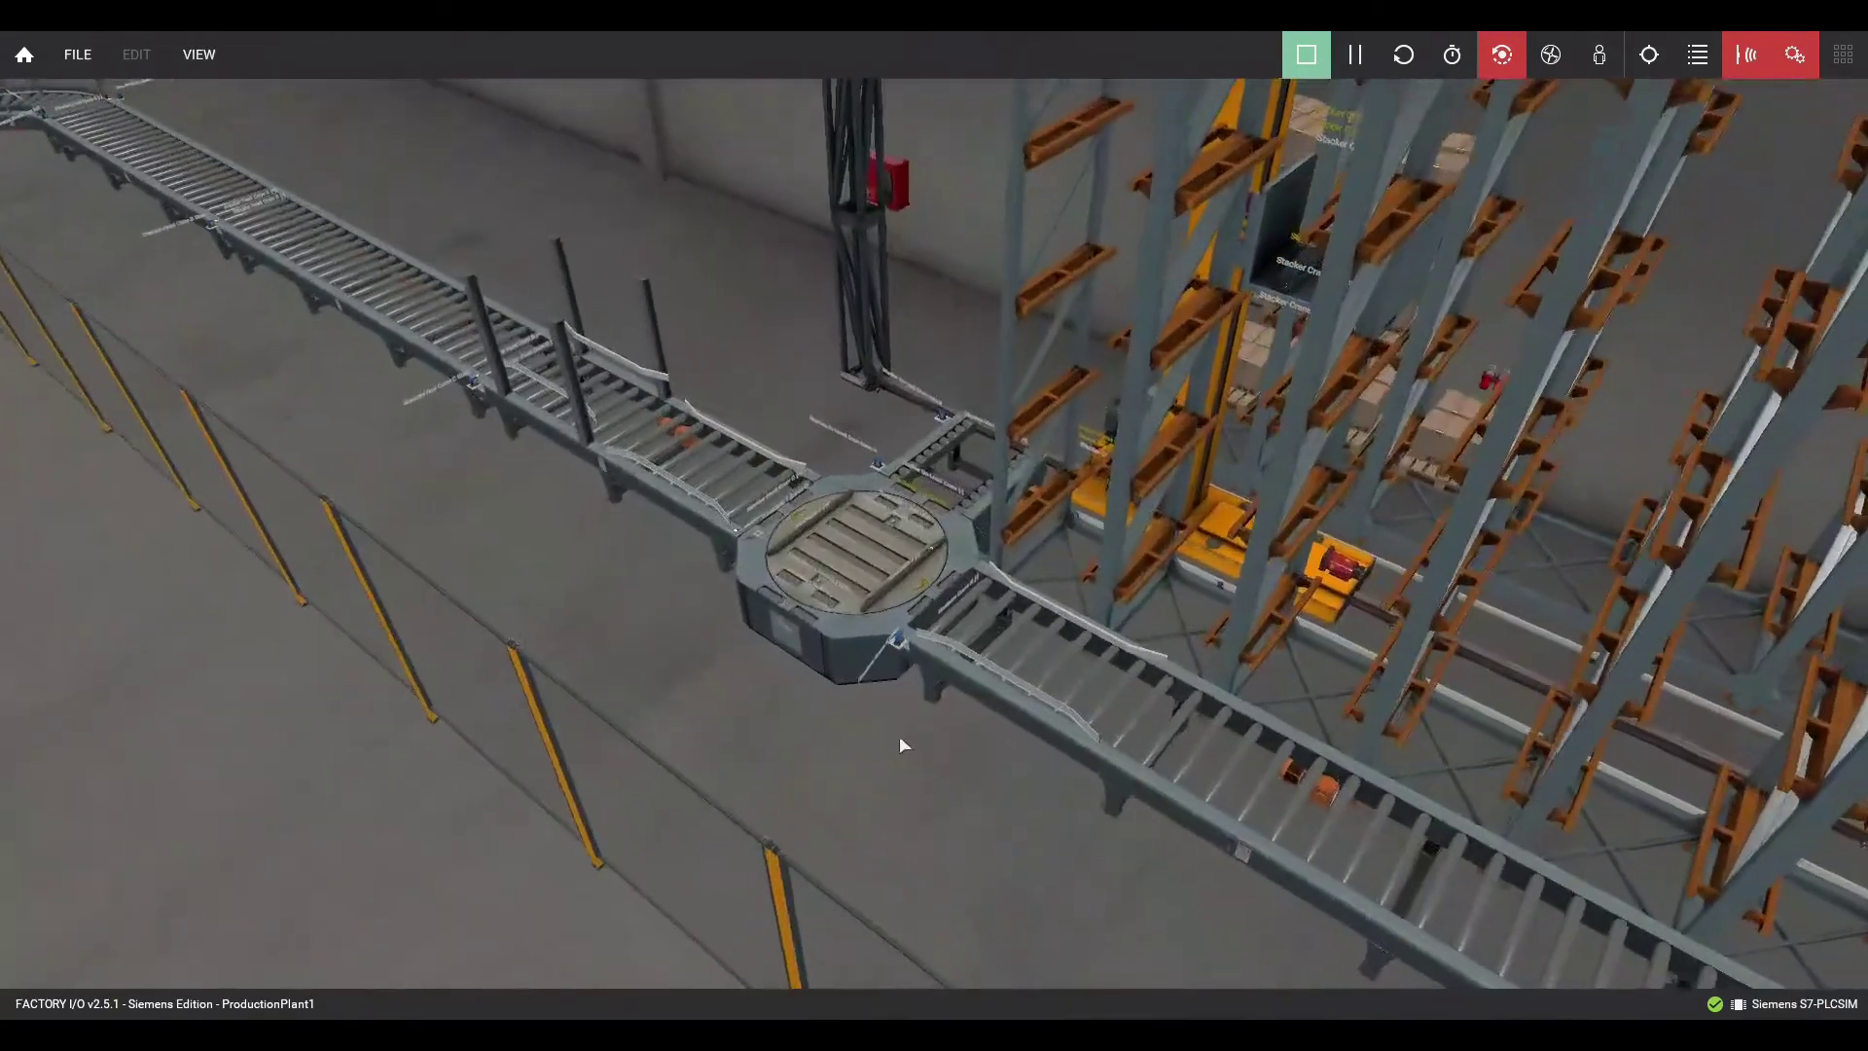
scroll(927, 749, up, 2)
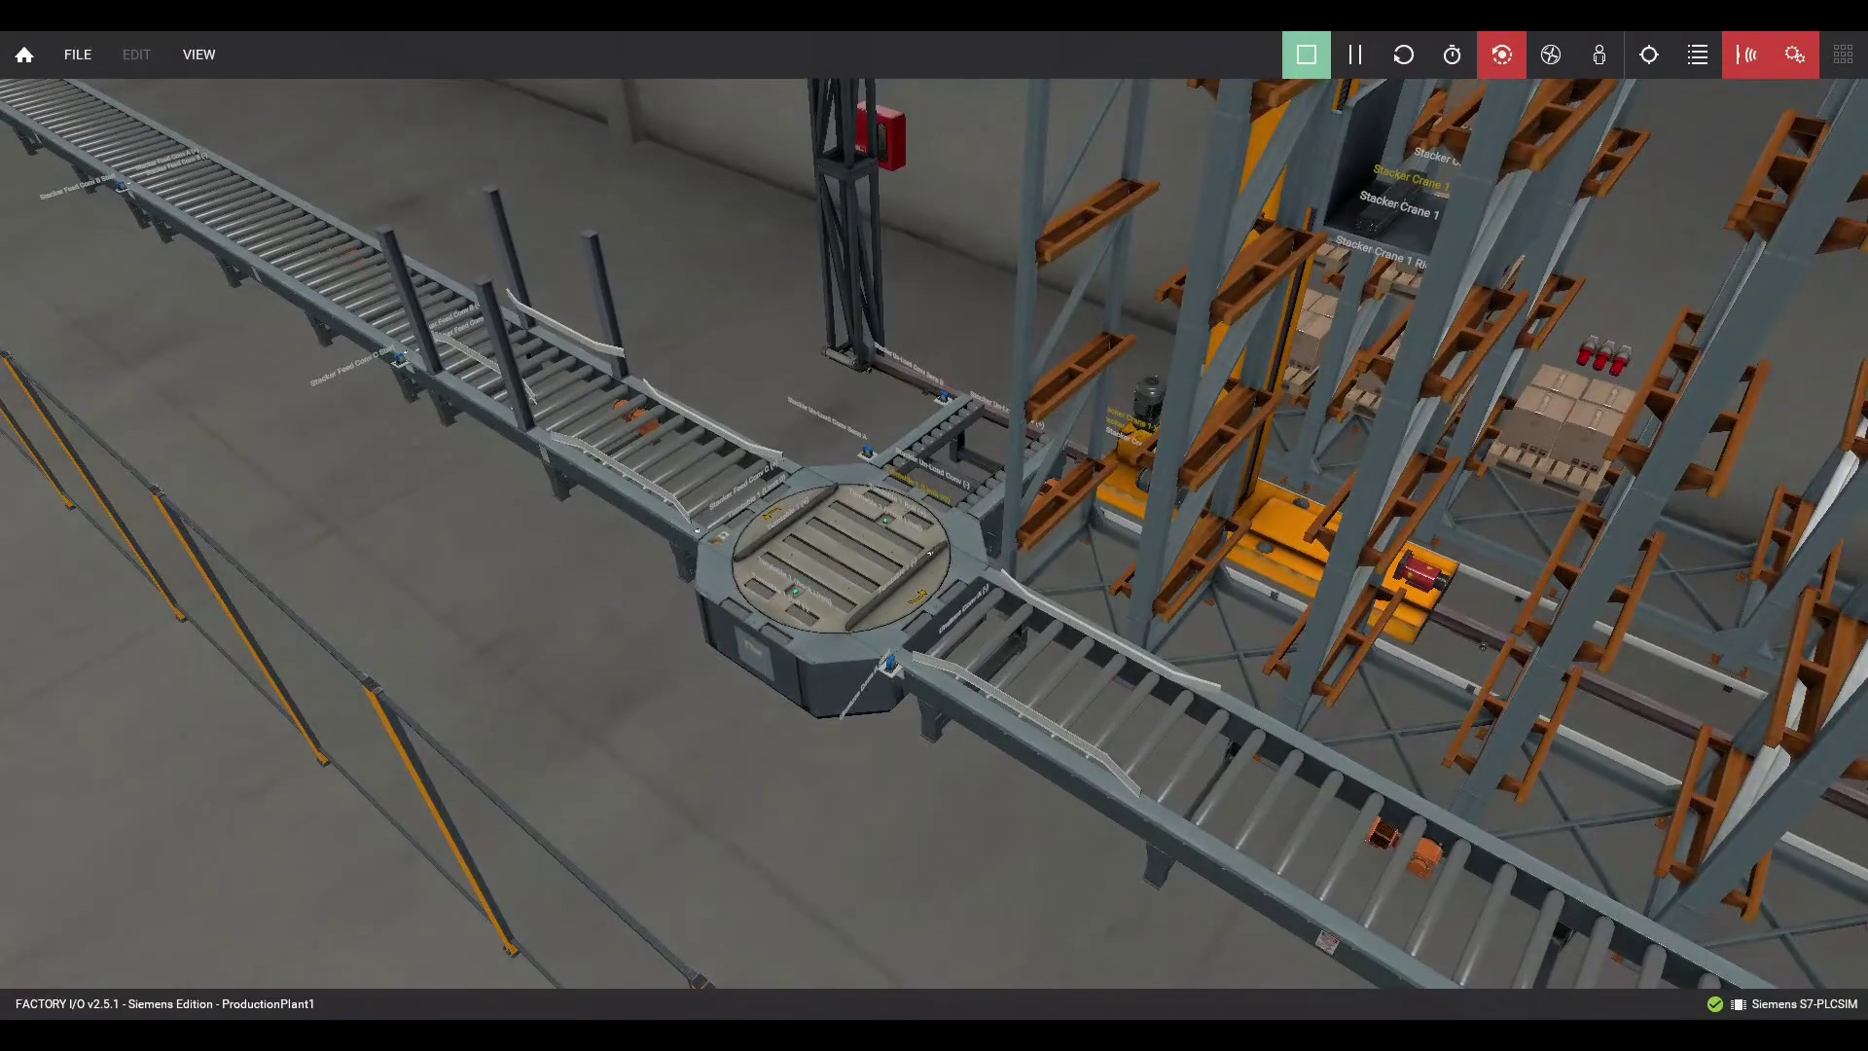
Restore the HMI and page through plant sections 4b and 4e to the section 4c rack grid.
key(alt+Tab)
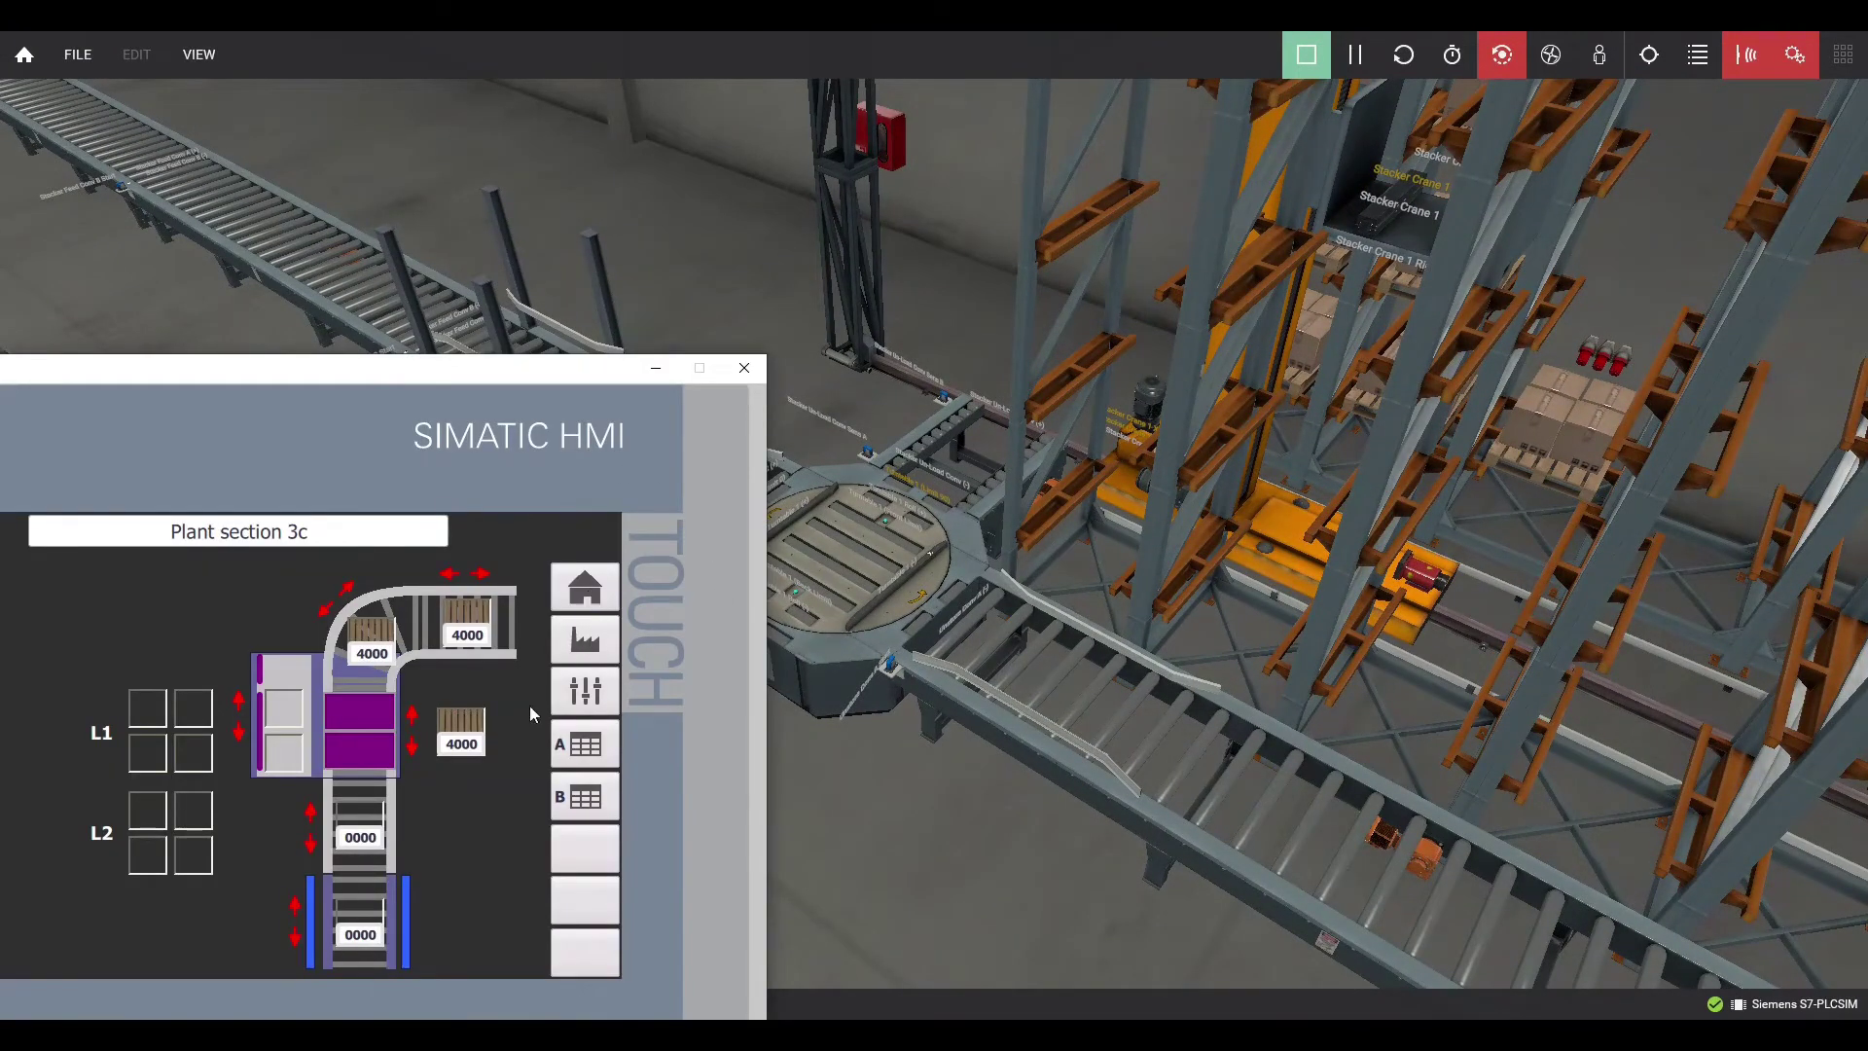
drag(453, 368, 627, 246)
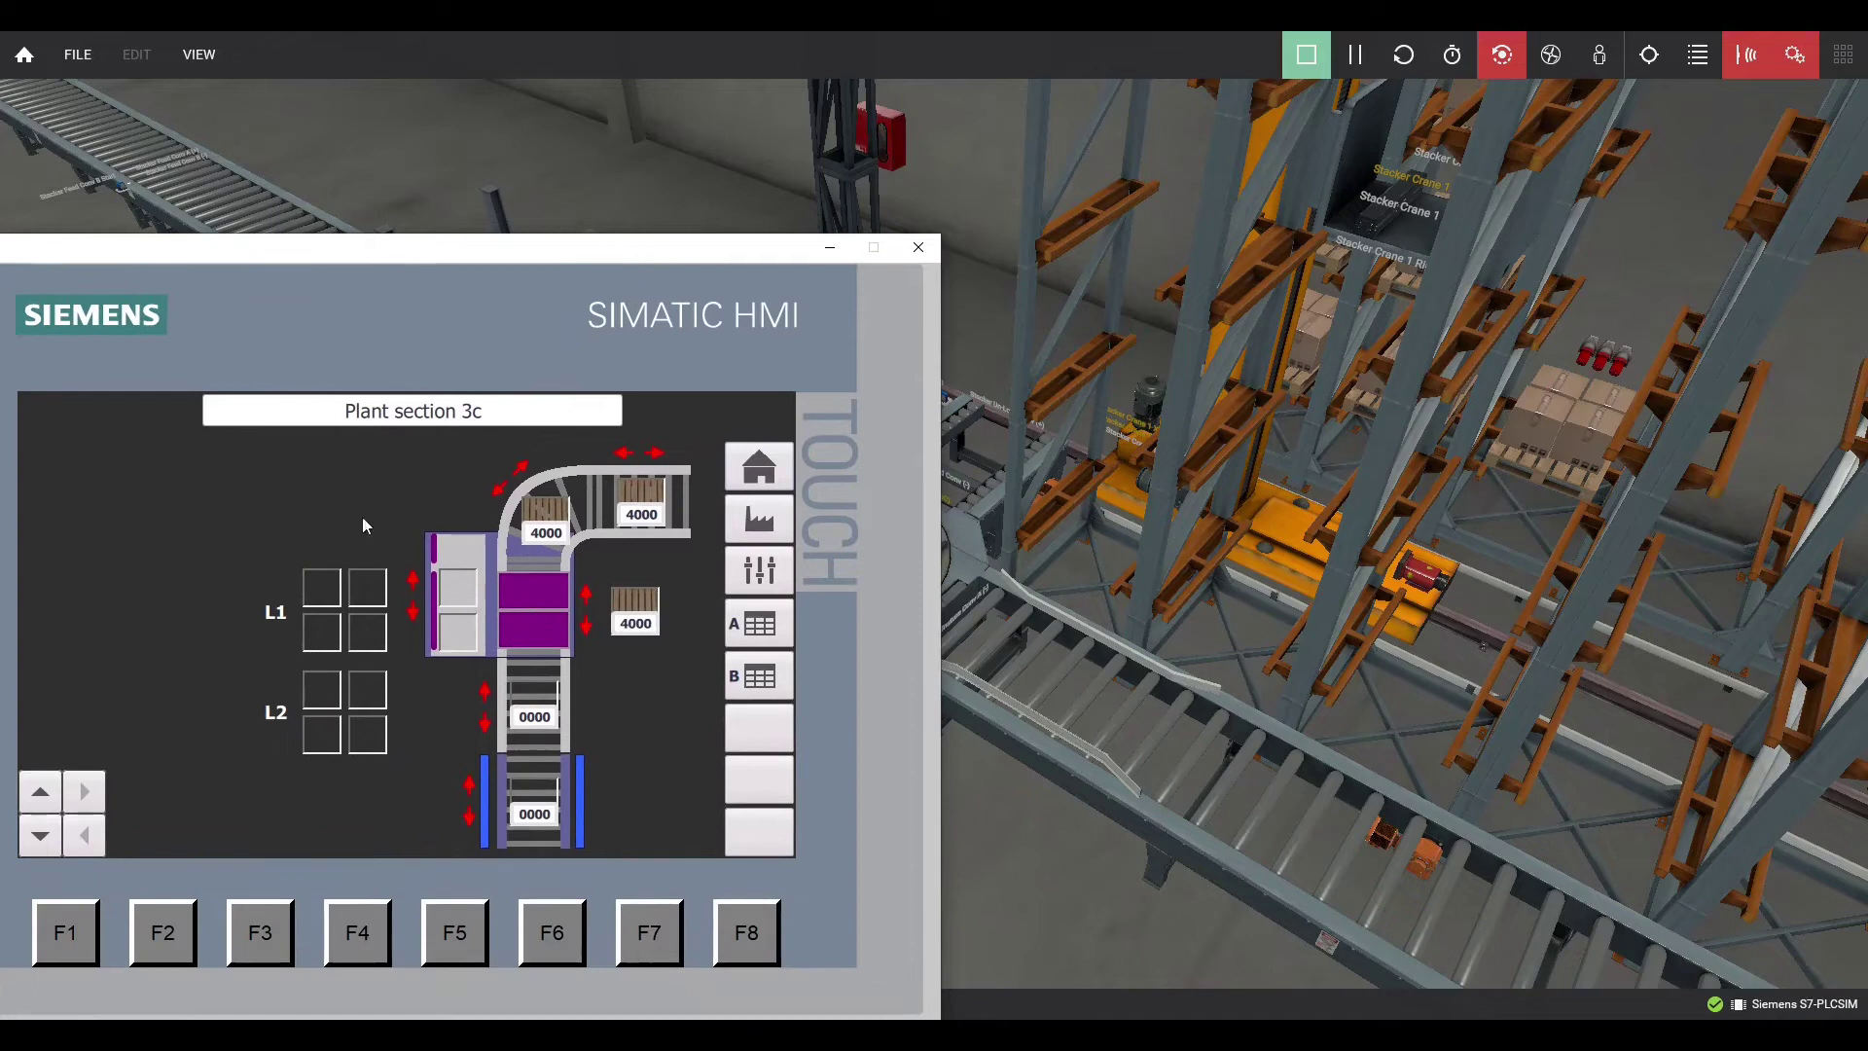
click(40, 835)
click(86, 835)
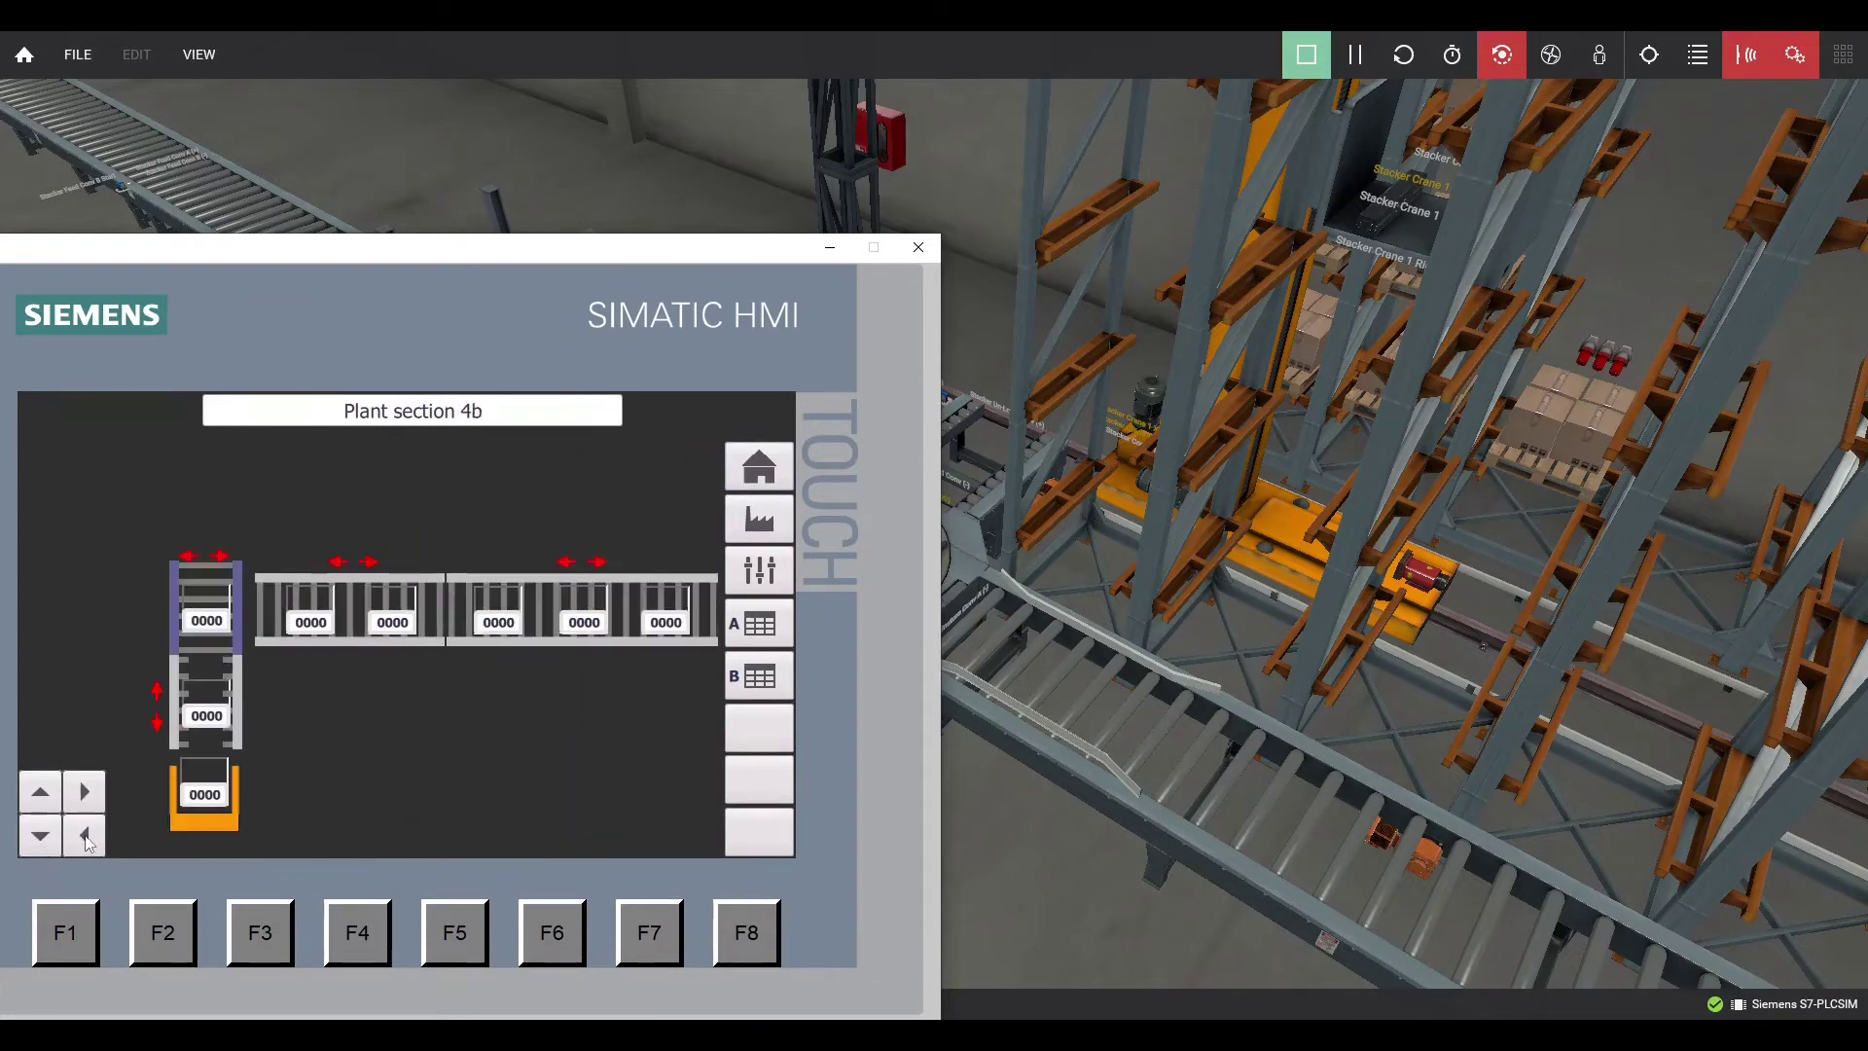
click(85, 838)
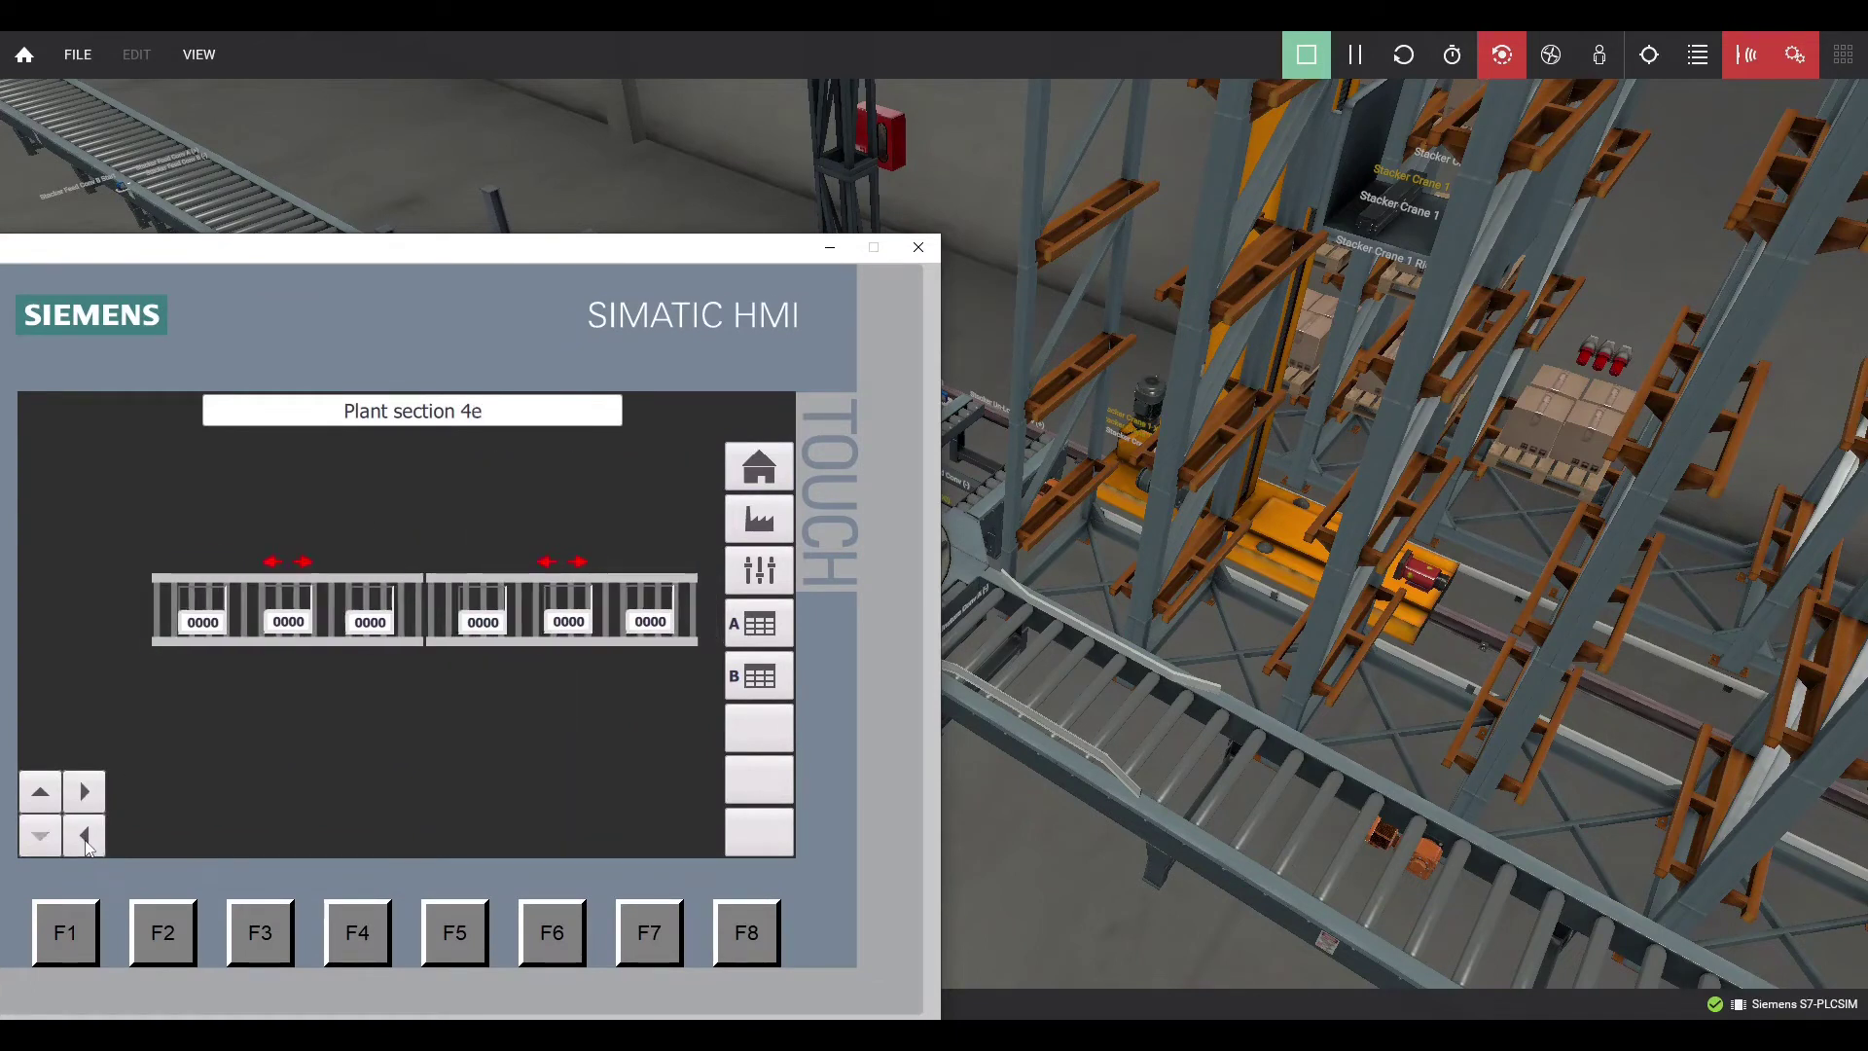
click(763, 630)
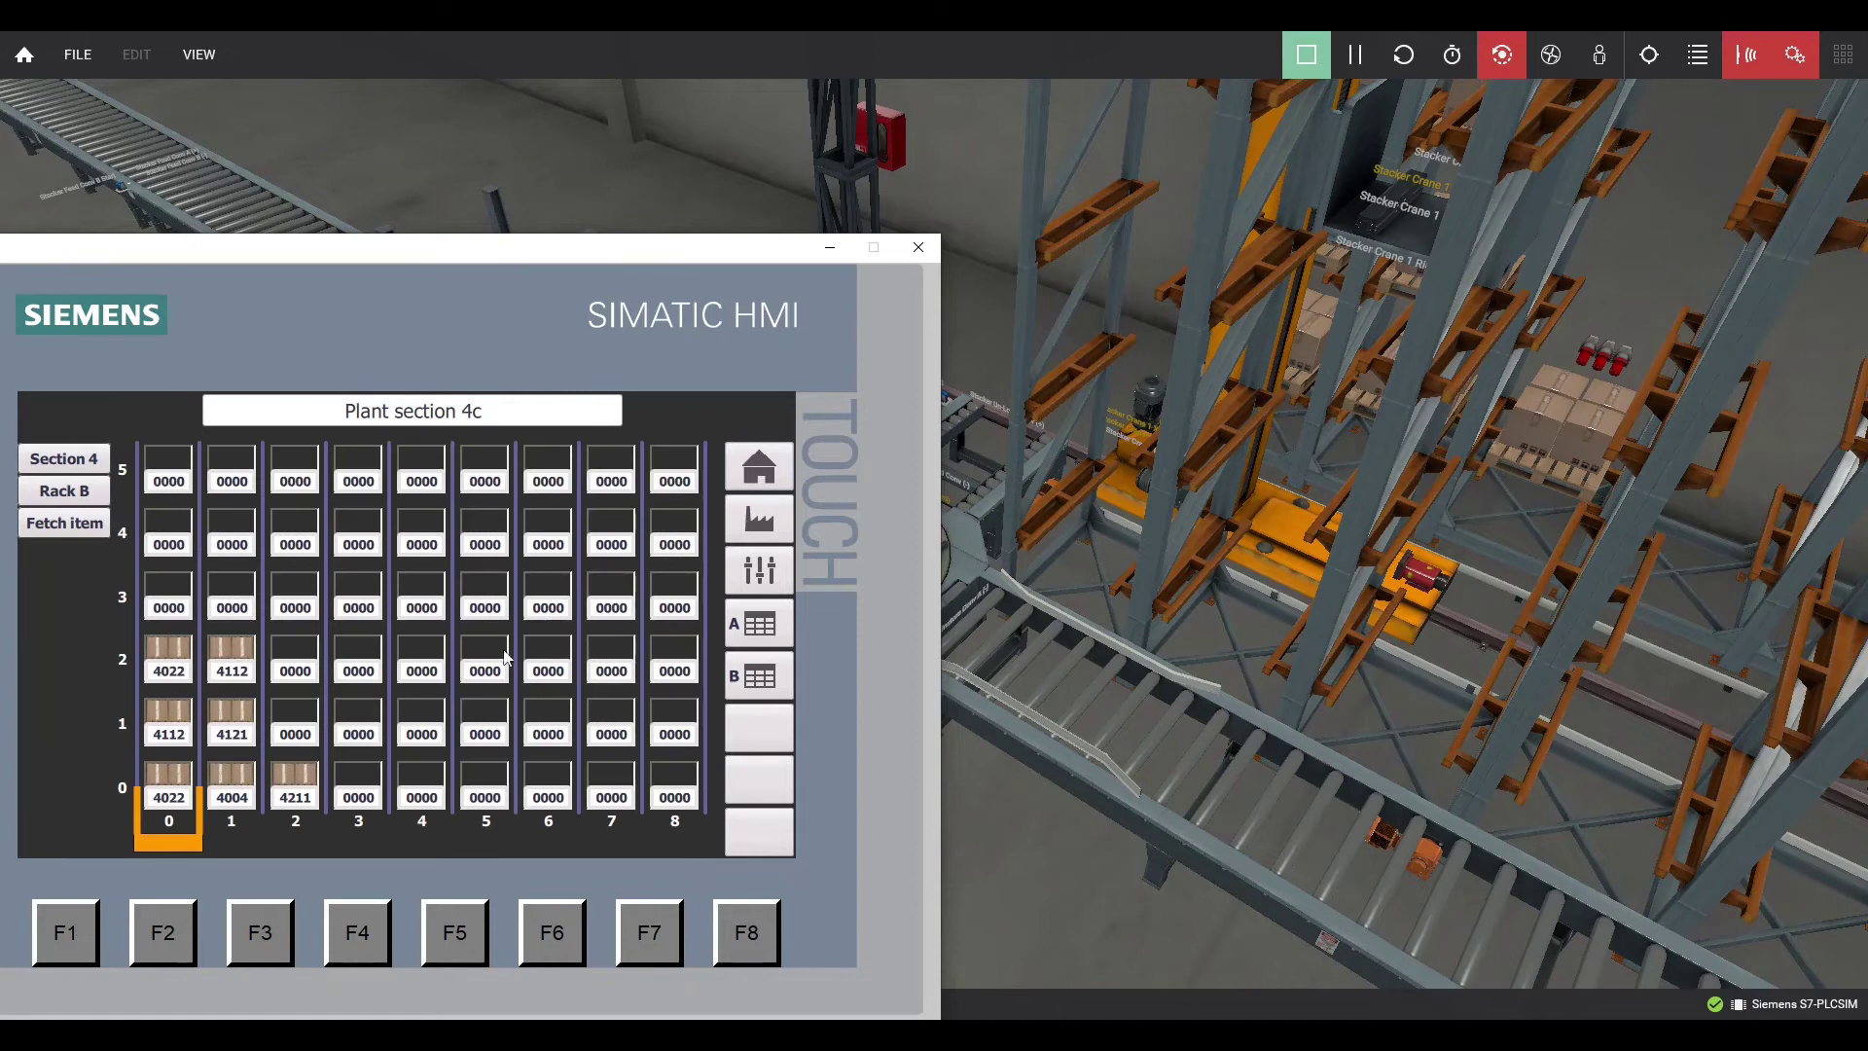
Enter item code 4004 in the HMI retrieval field and bring the plant scene forward to watch the pallet arrive.
click(91, 529)
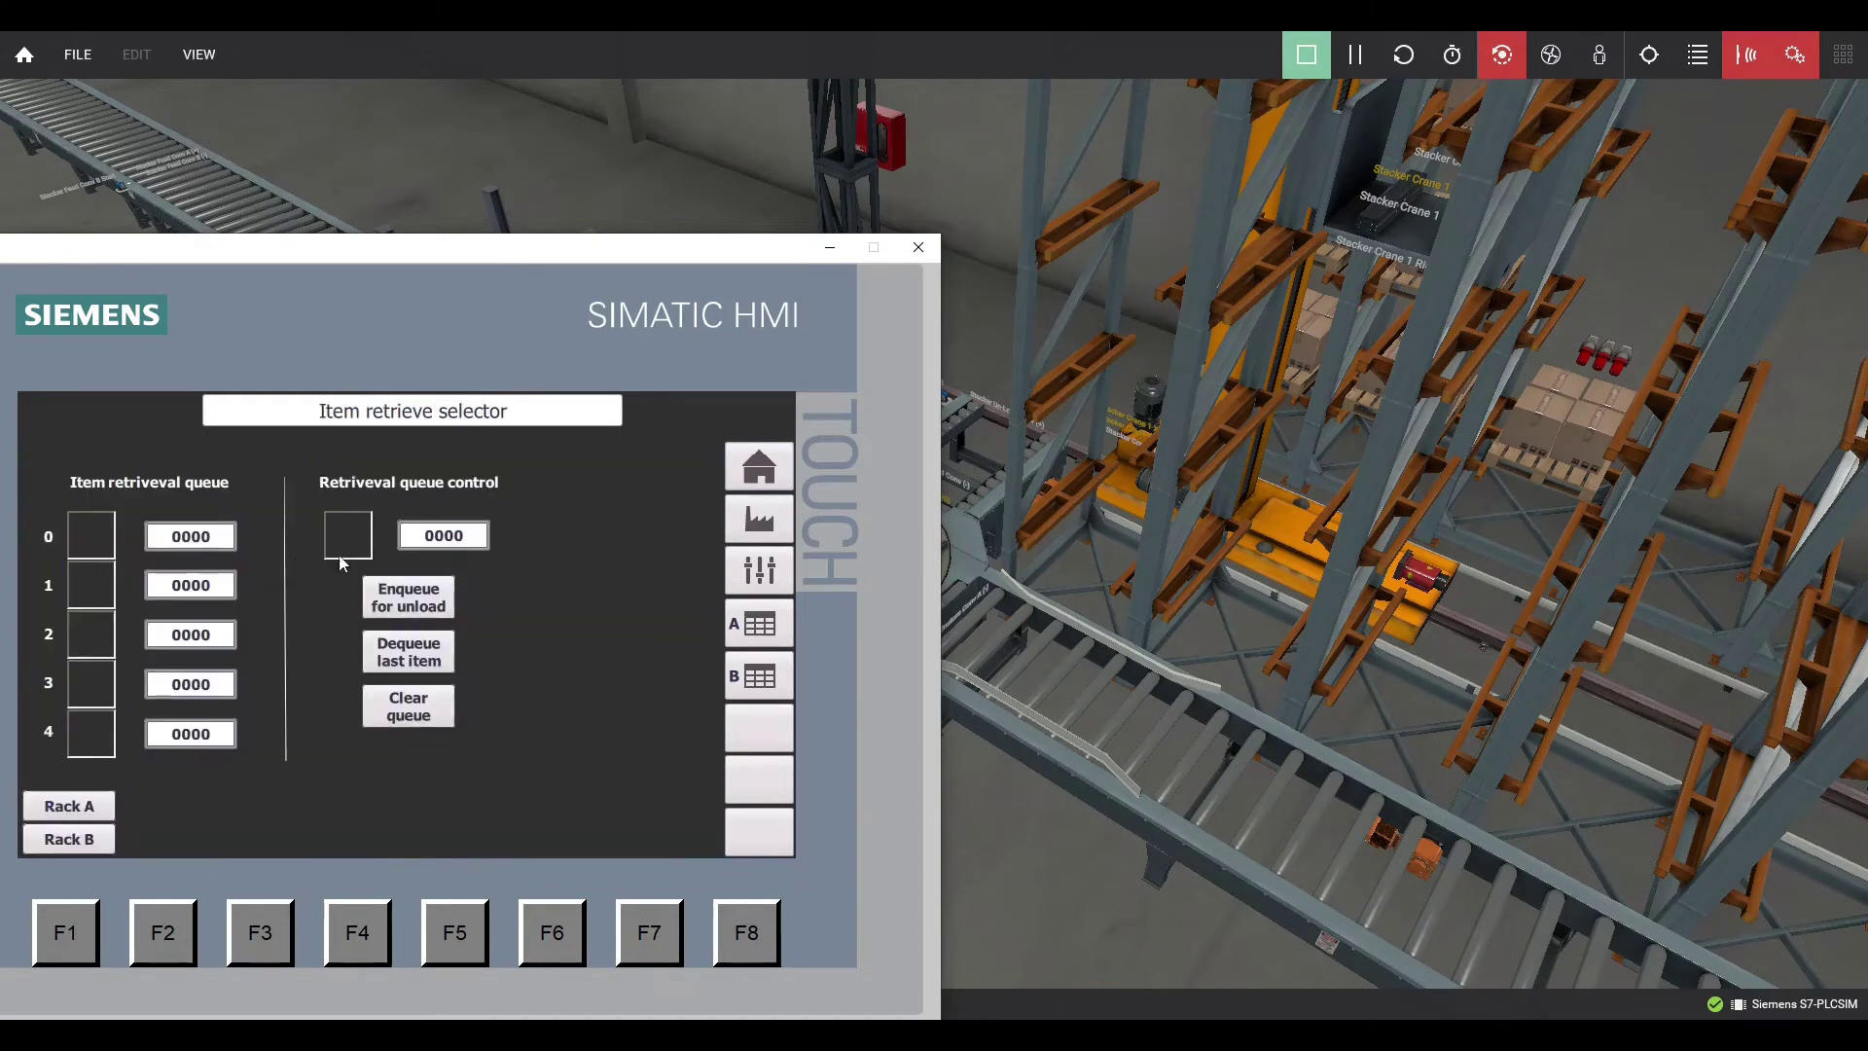
click(457, 543)
text(4004)
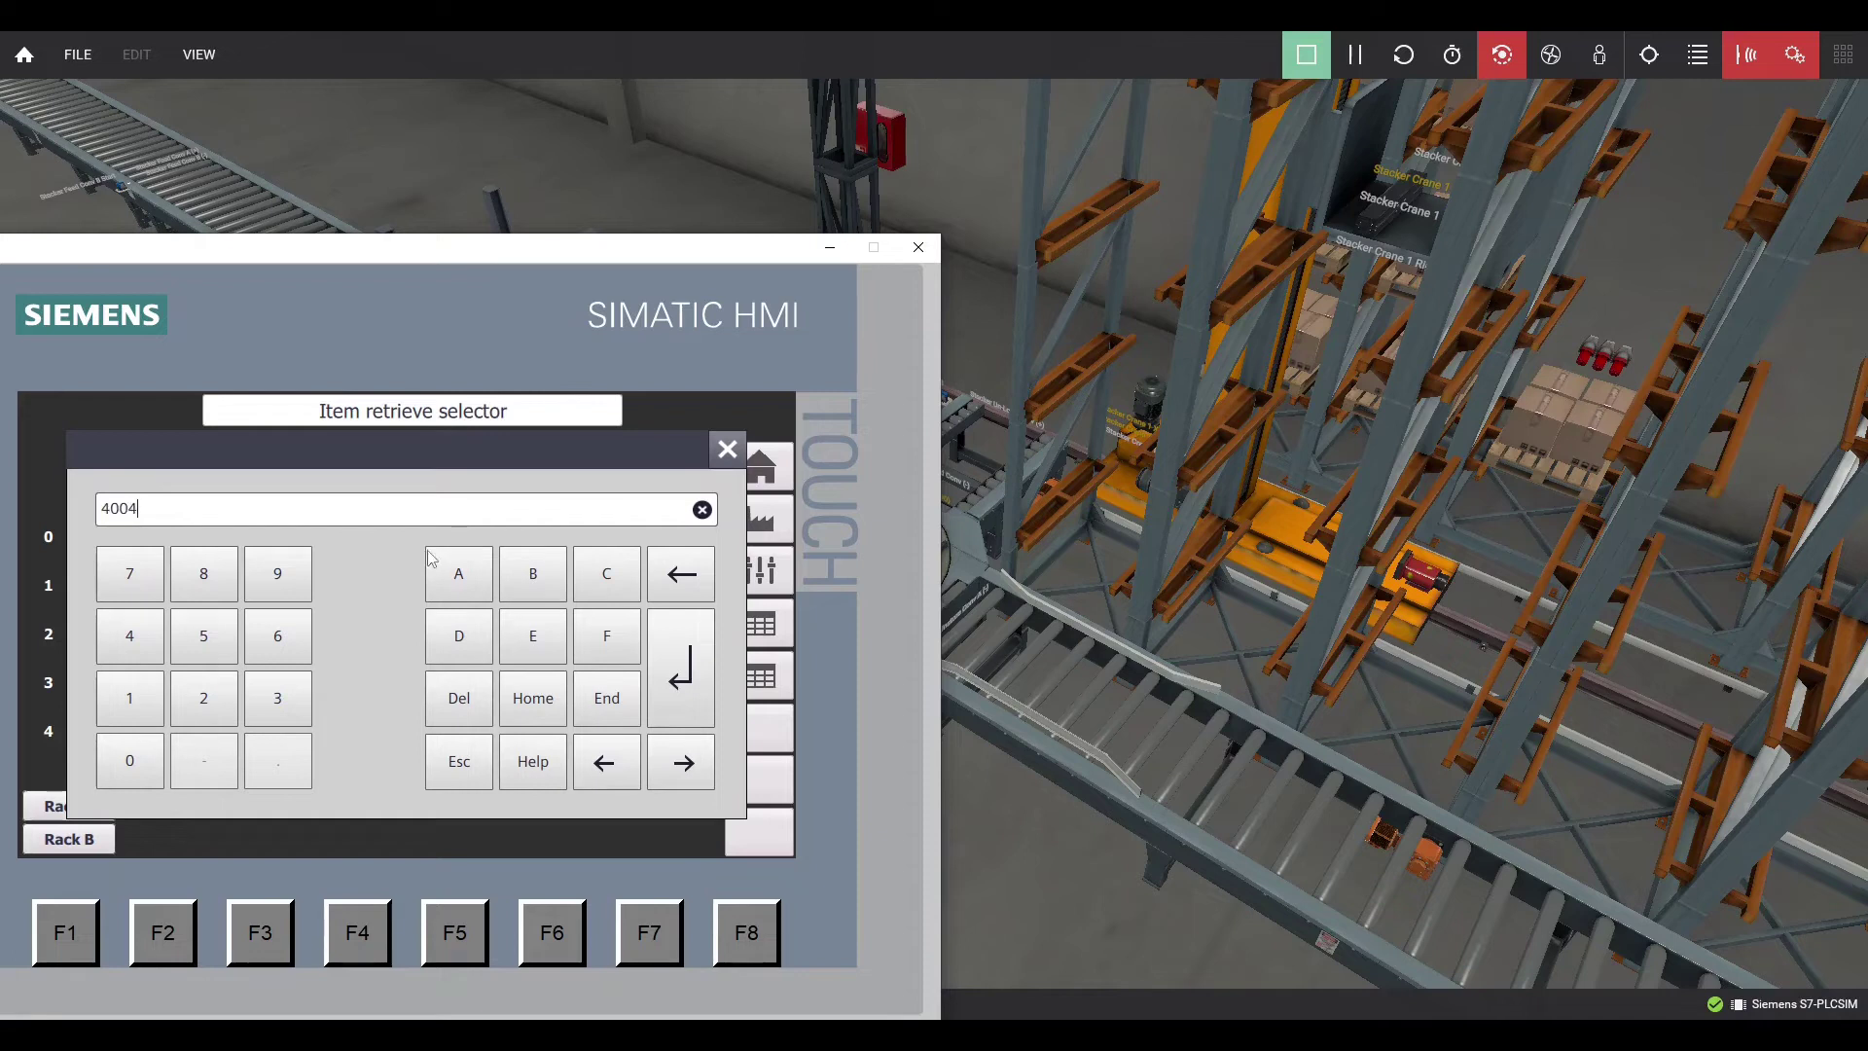
click(681, 672)
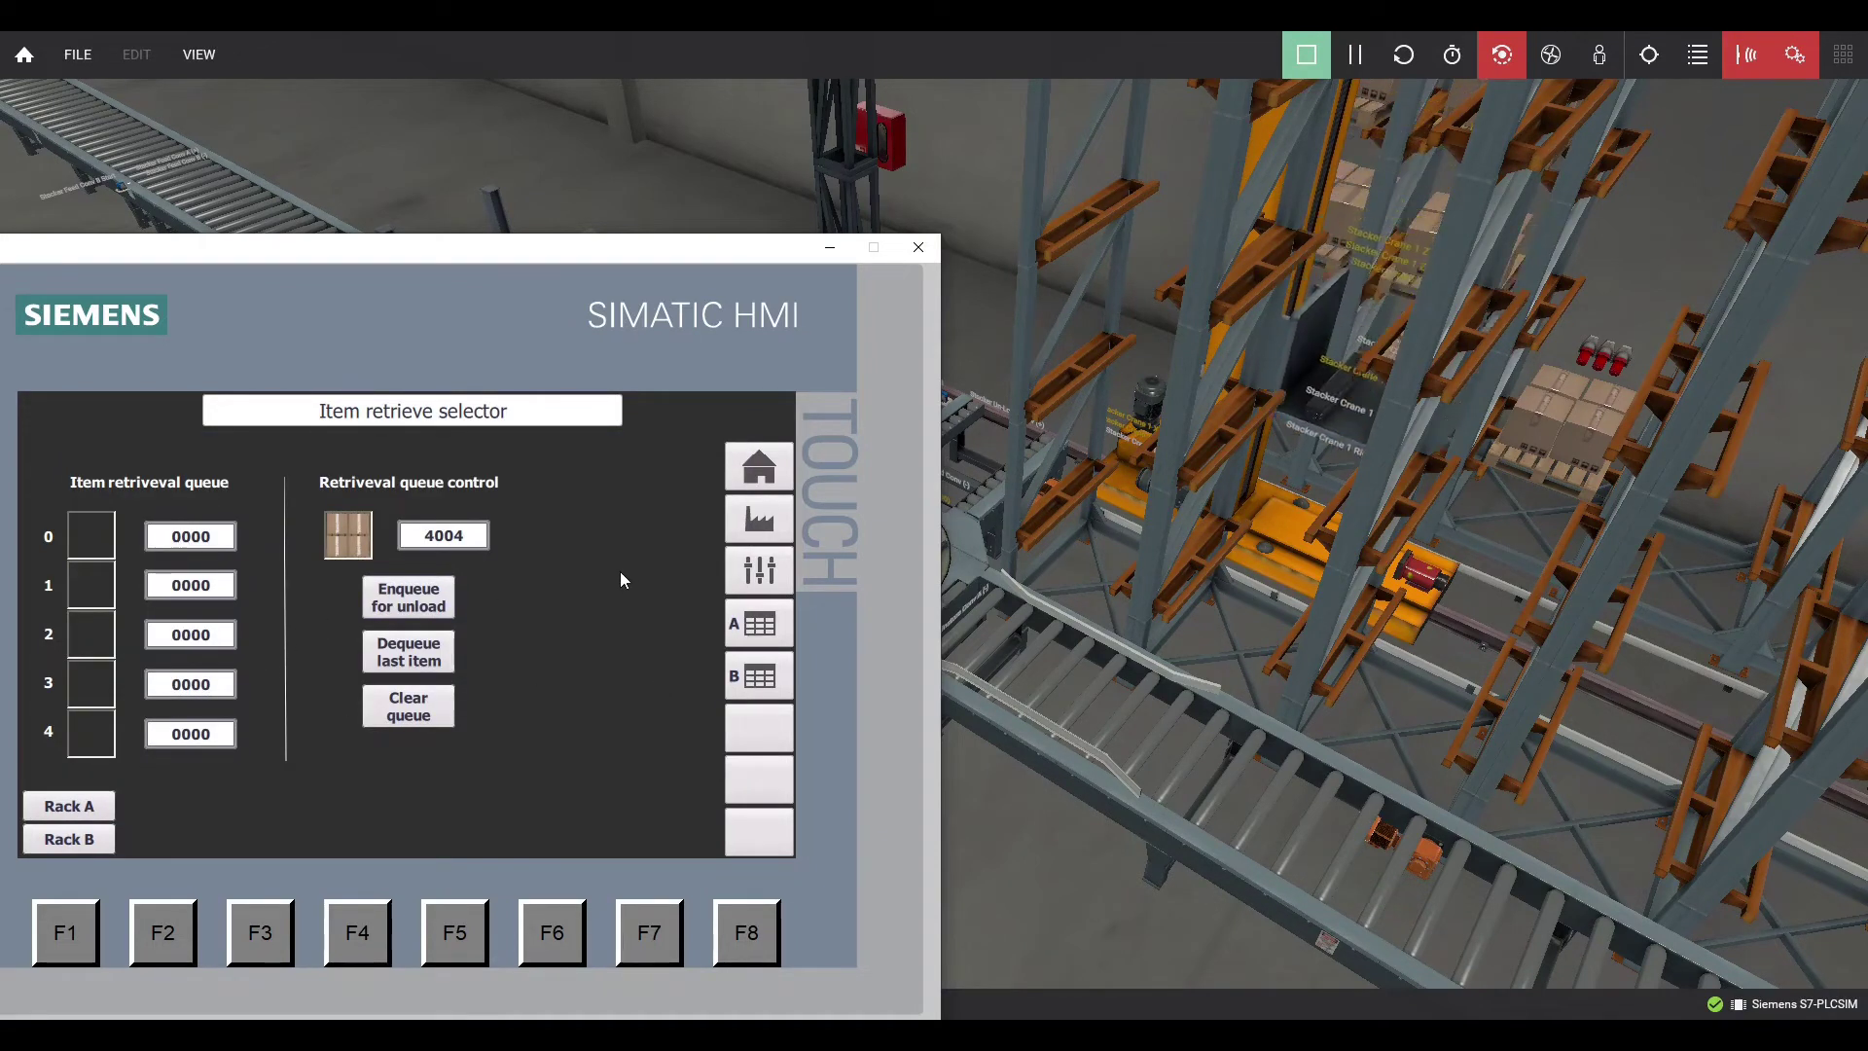
drag(666, 263, 461, 264)
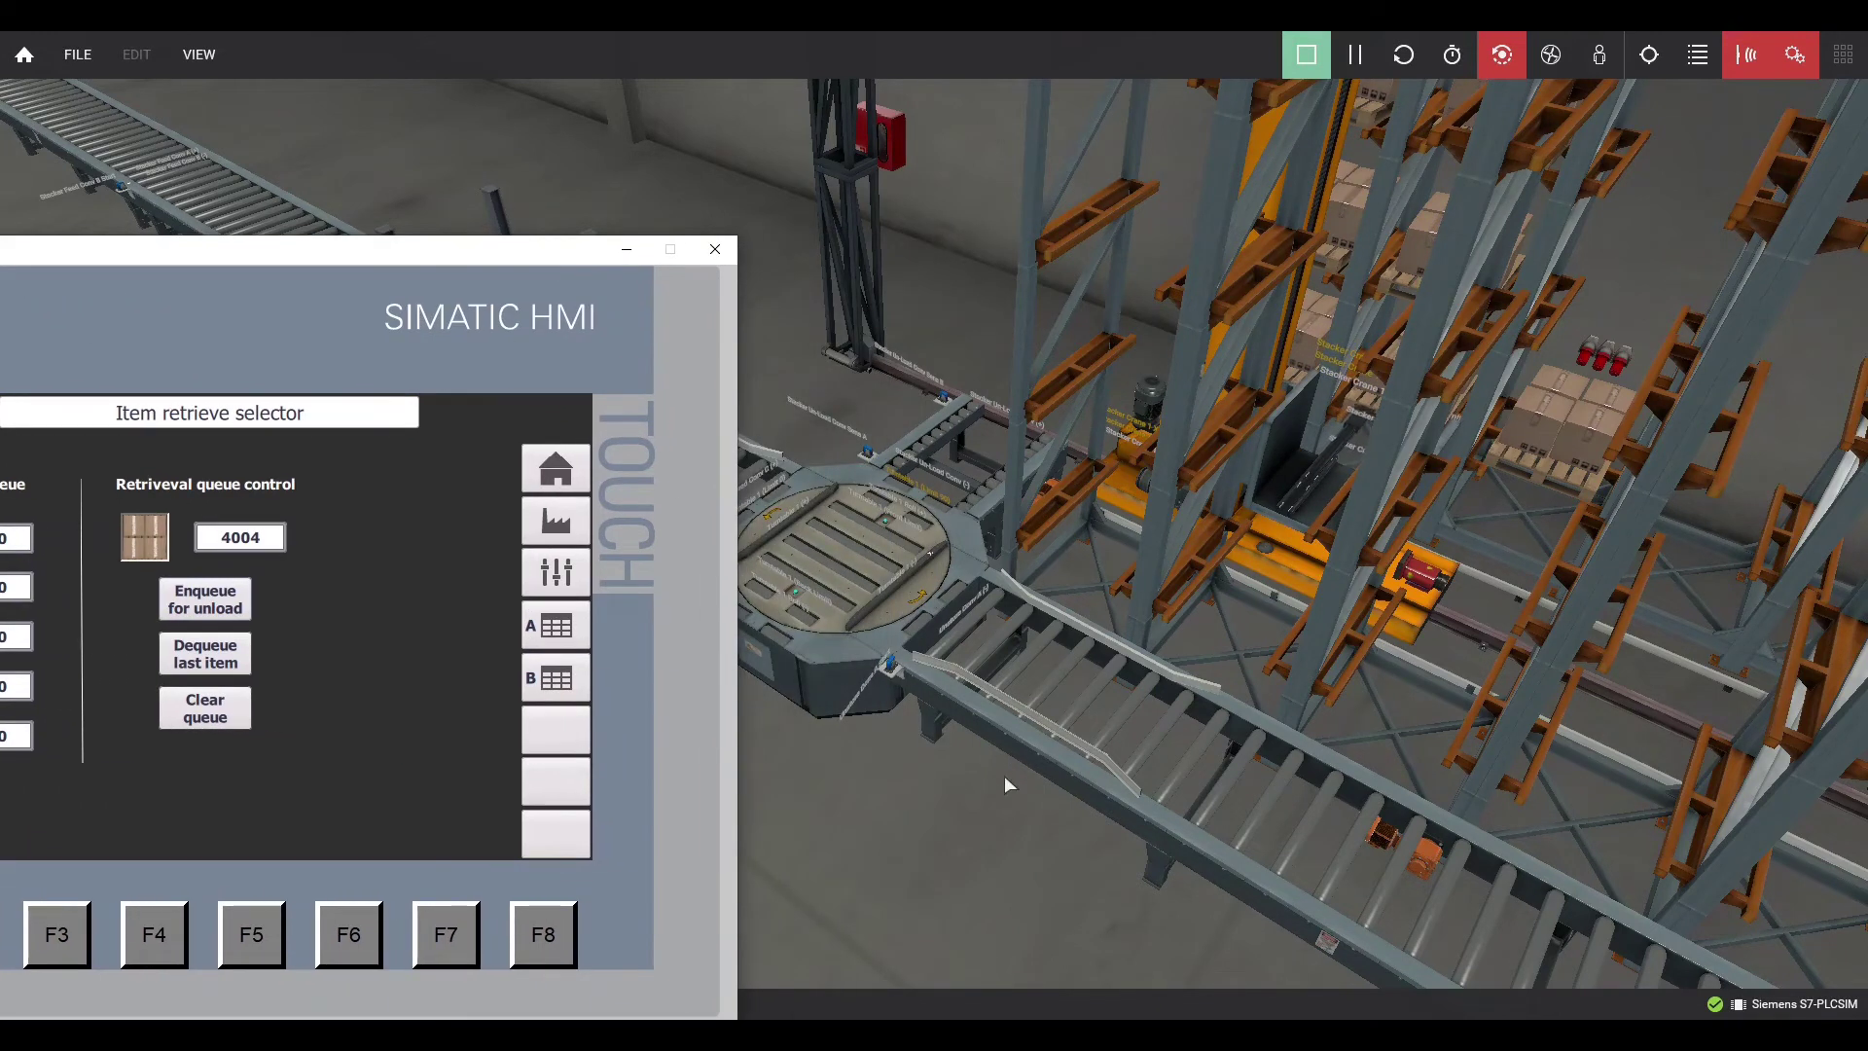
right_drag(1004, 775, 1032, 828)
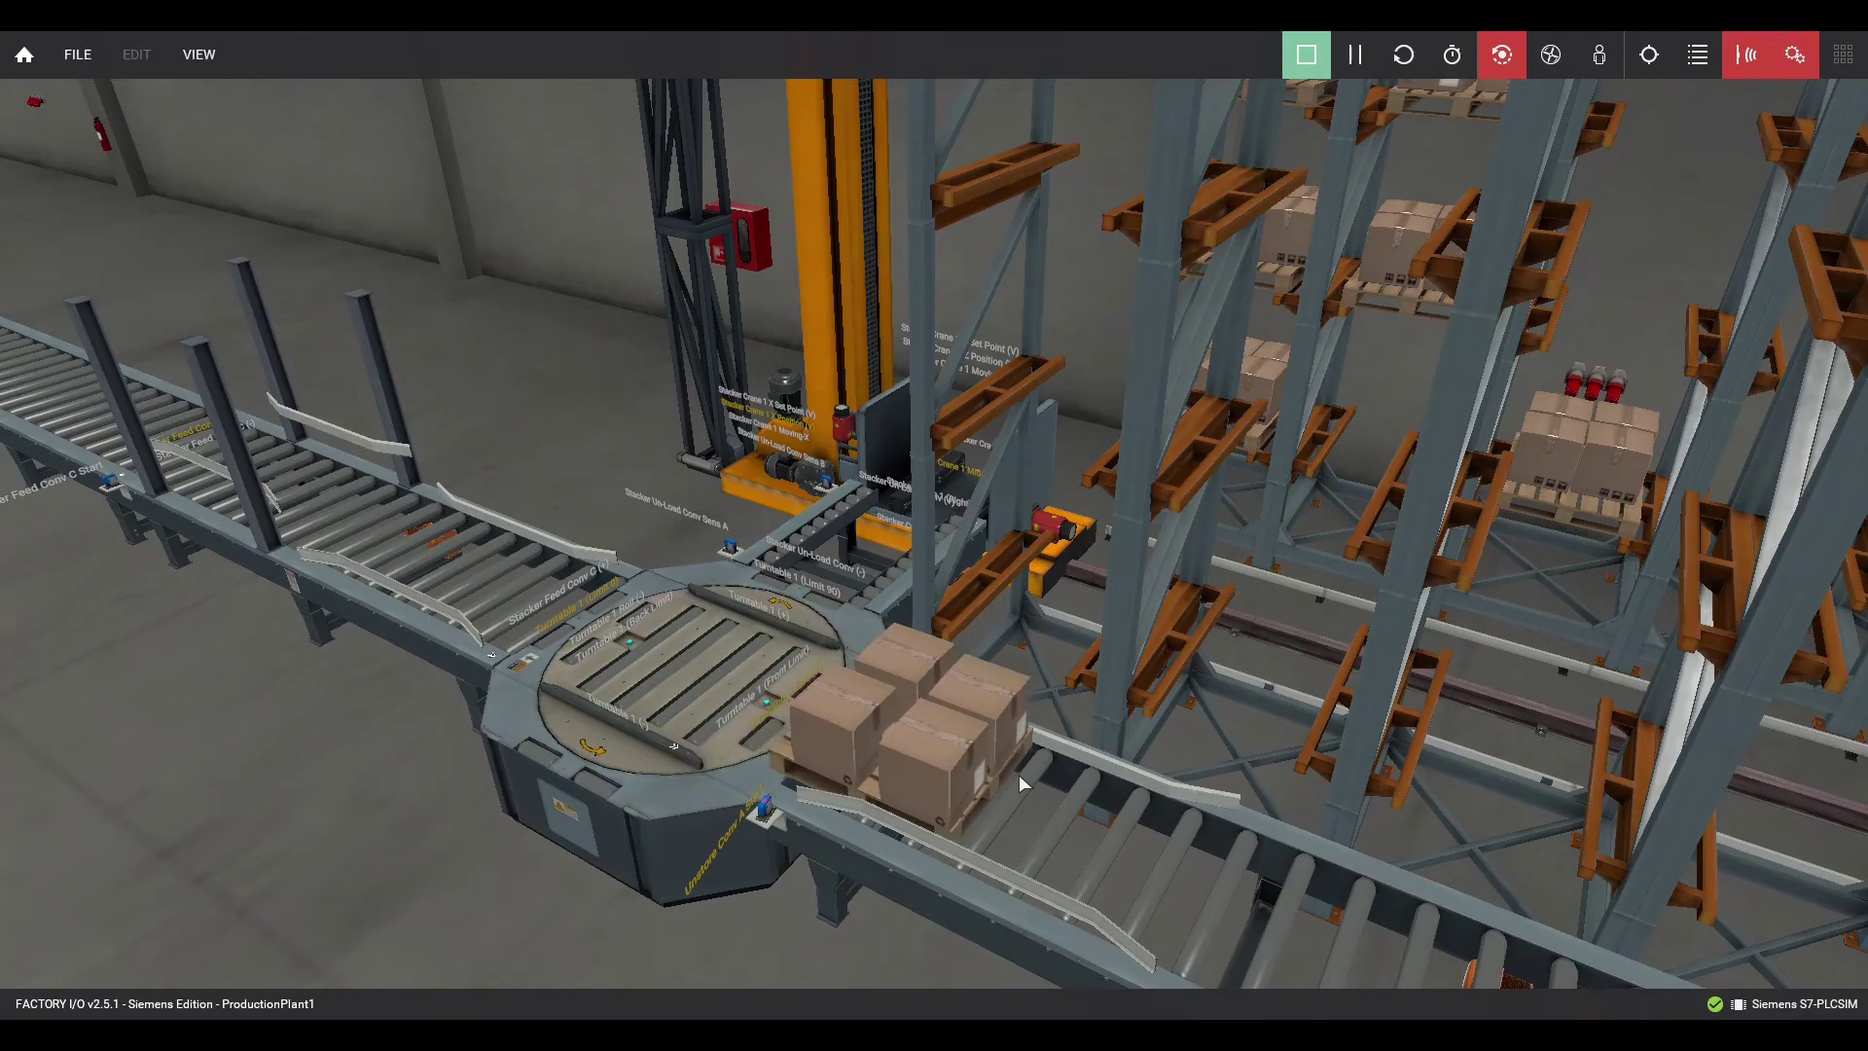
Bring the HMI panel back into view and check the section 4c rack grid.
key(alt+Tab)
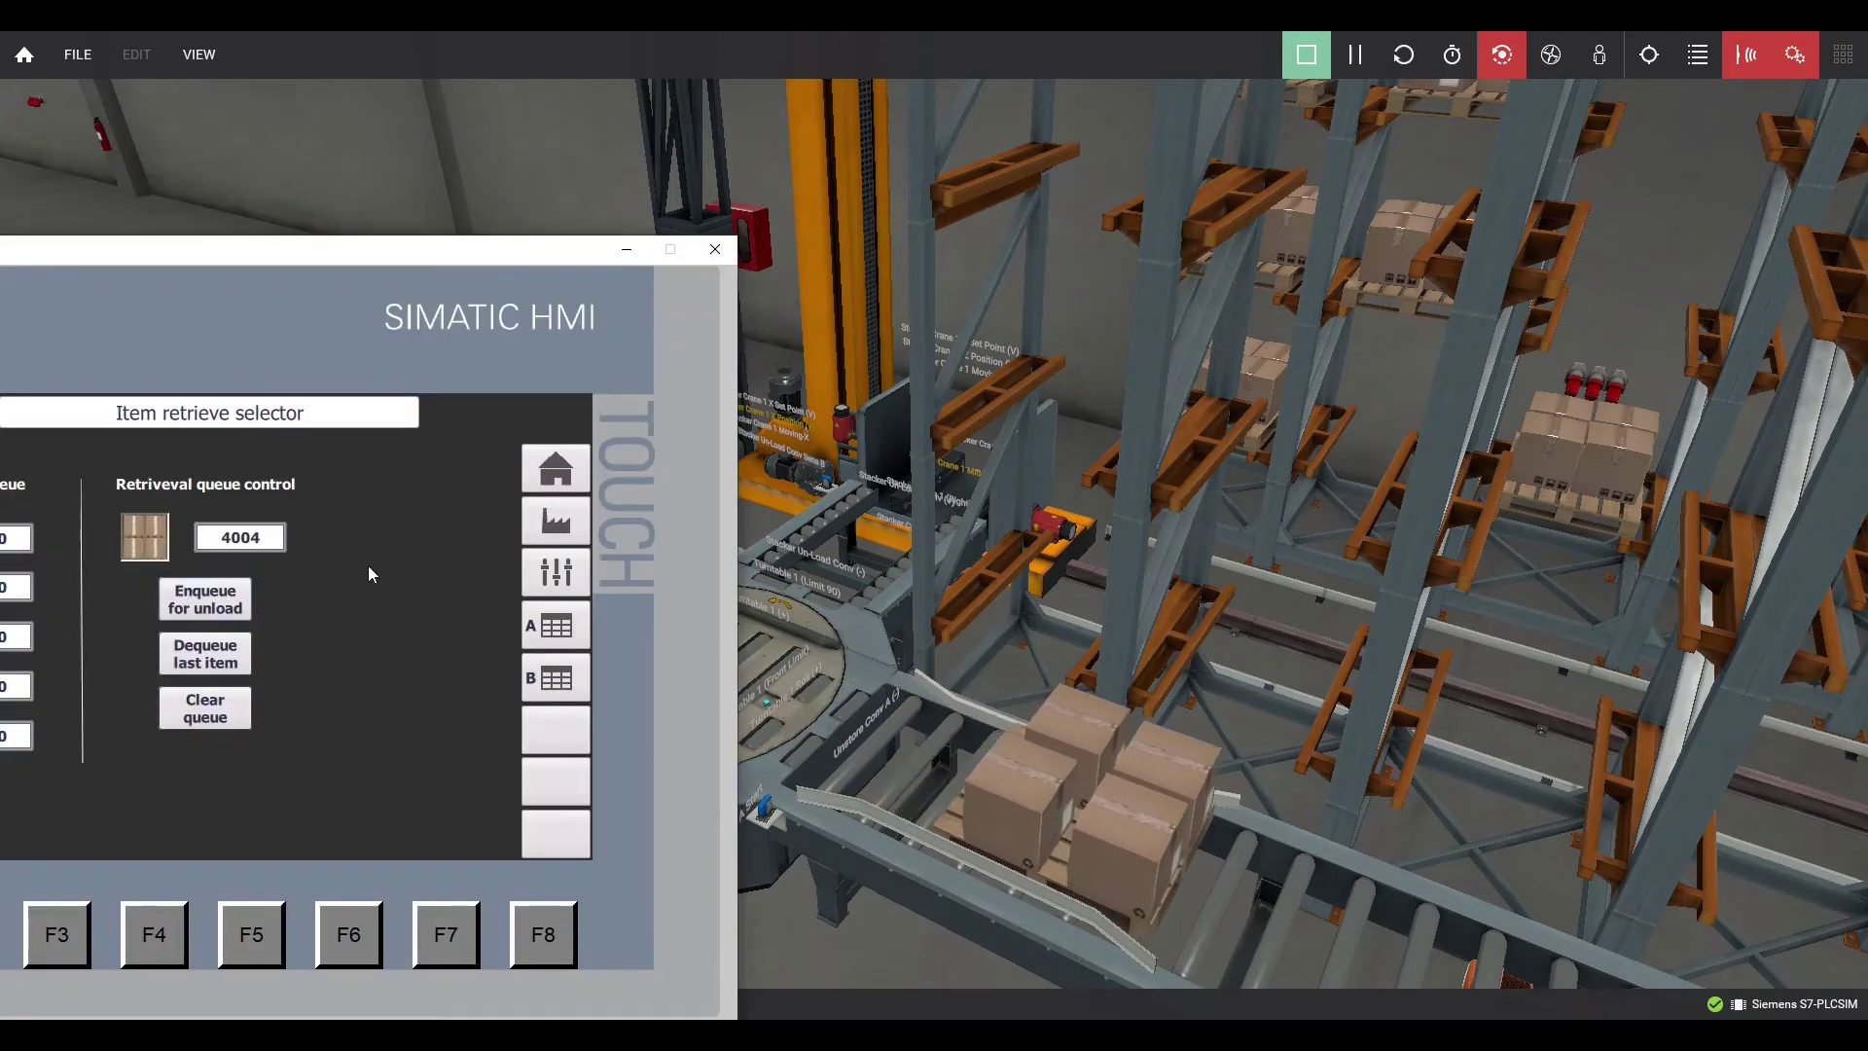
drag(342, 250, 505, 233)
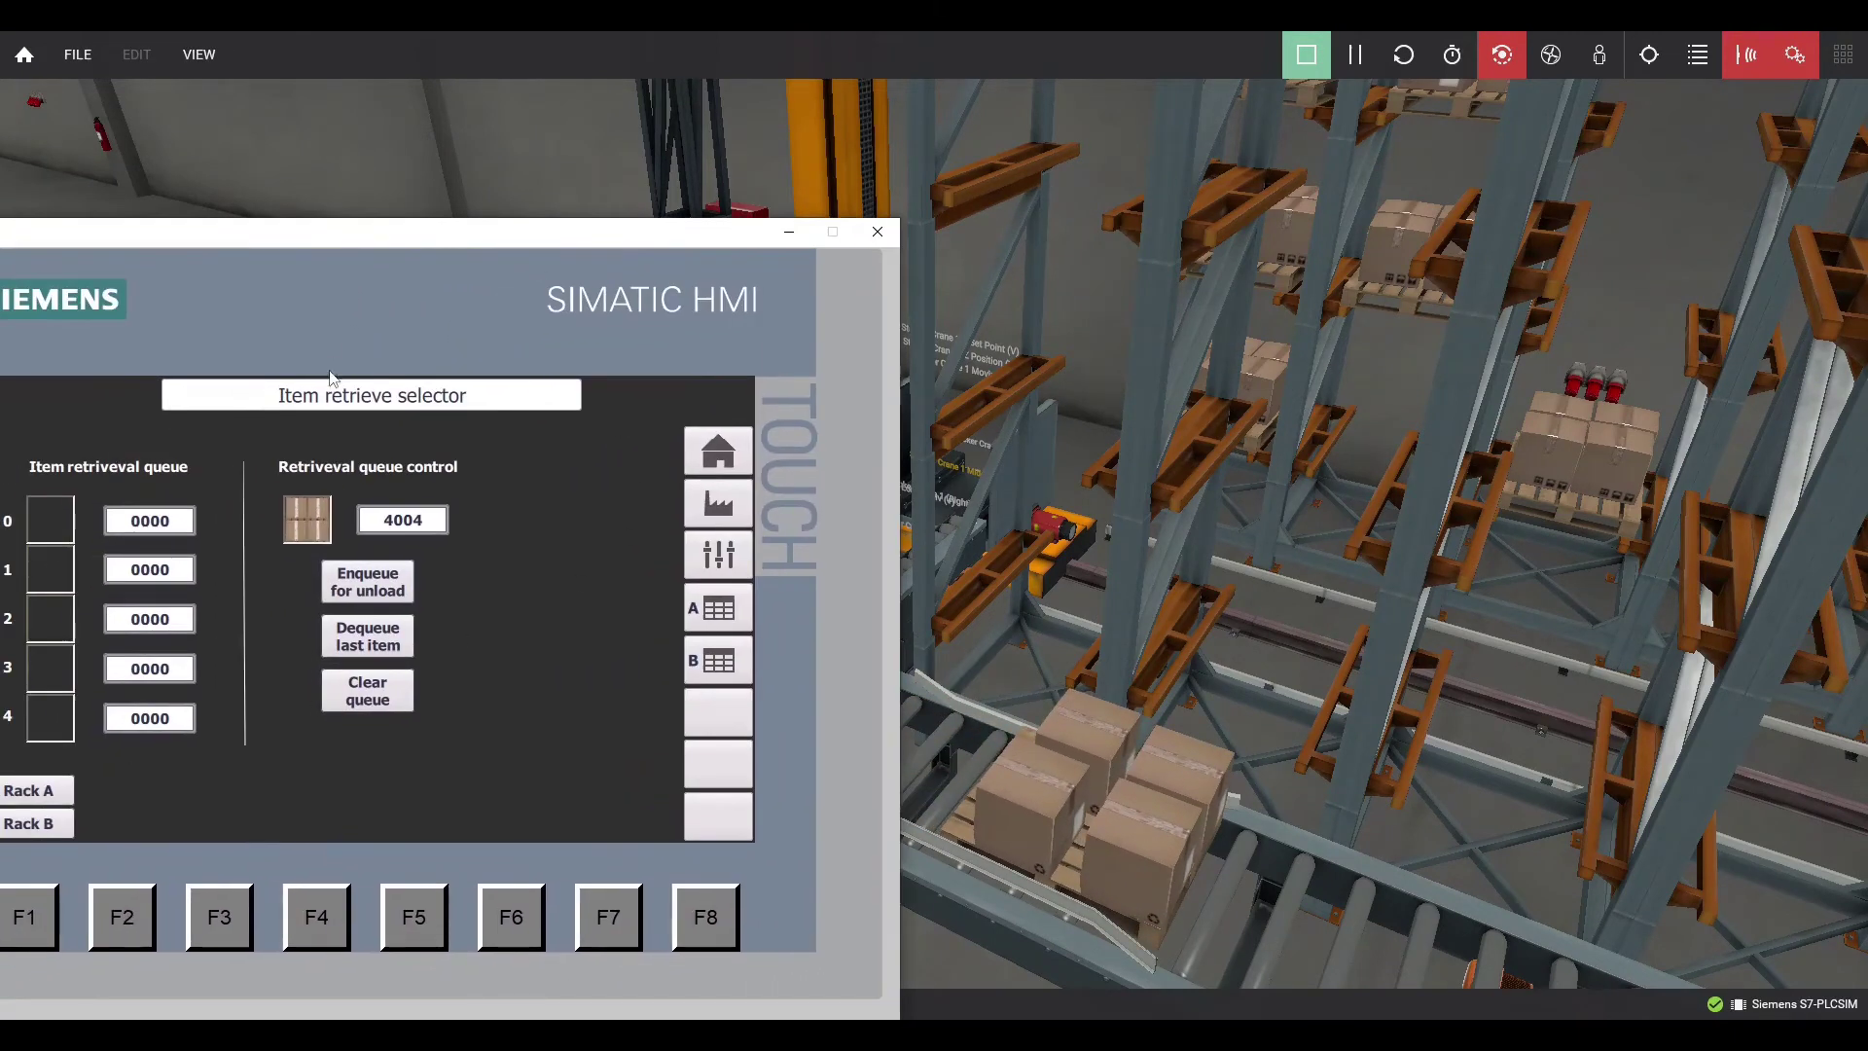
drag(383, 252, 505, 235)
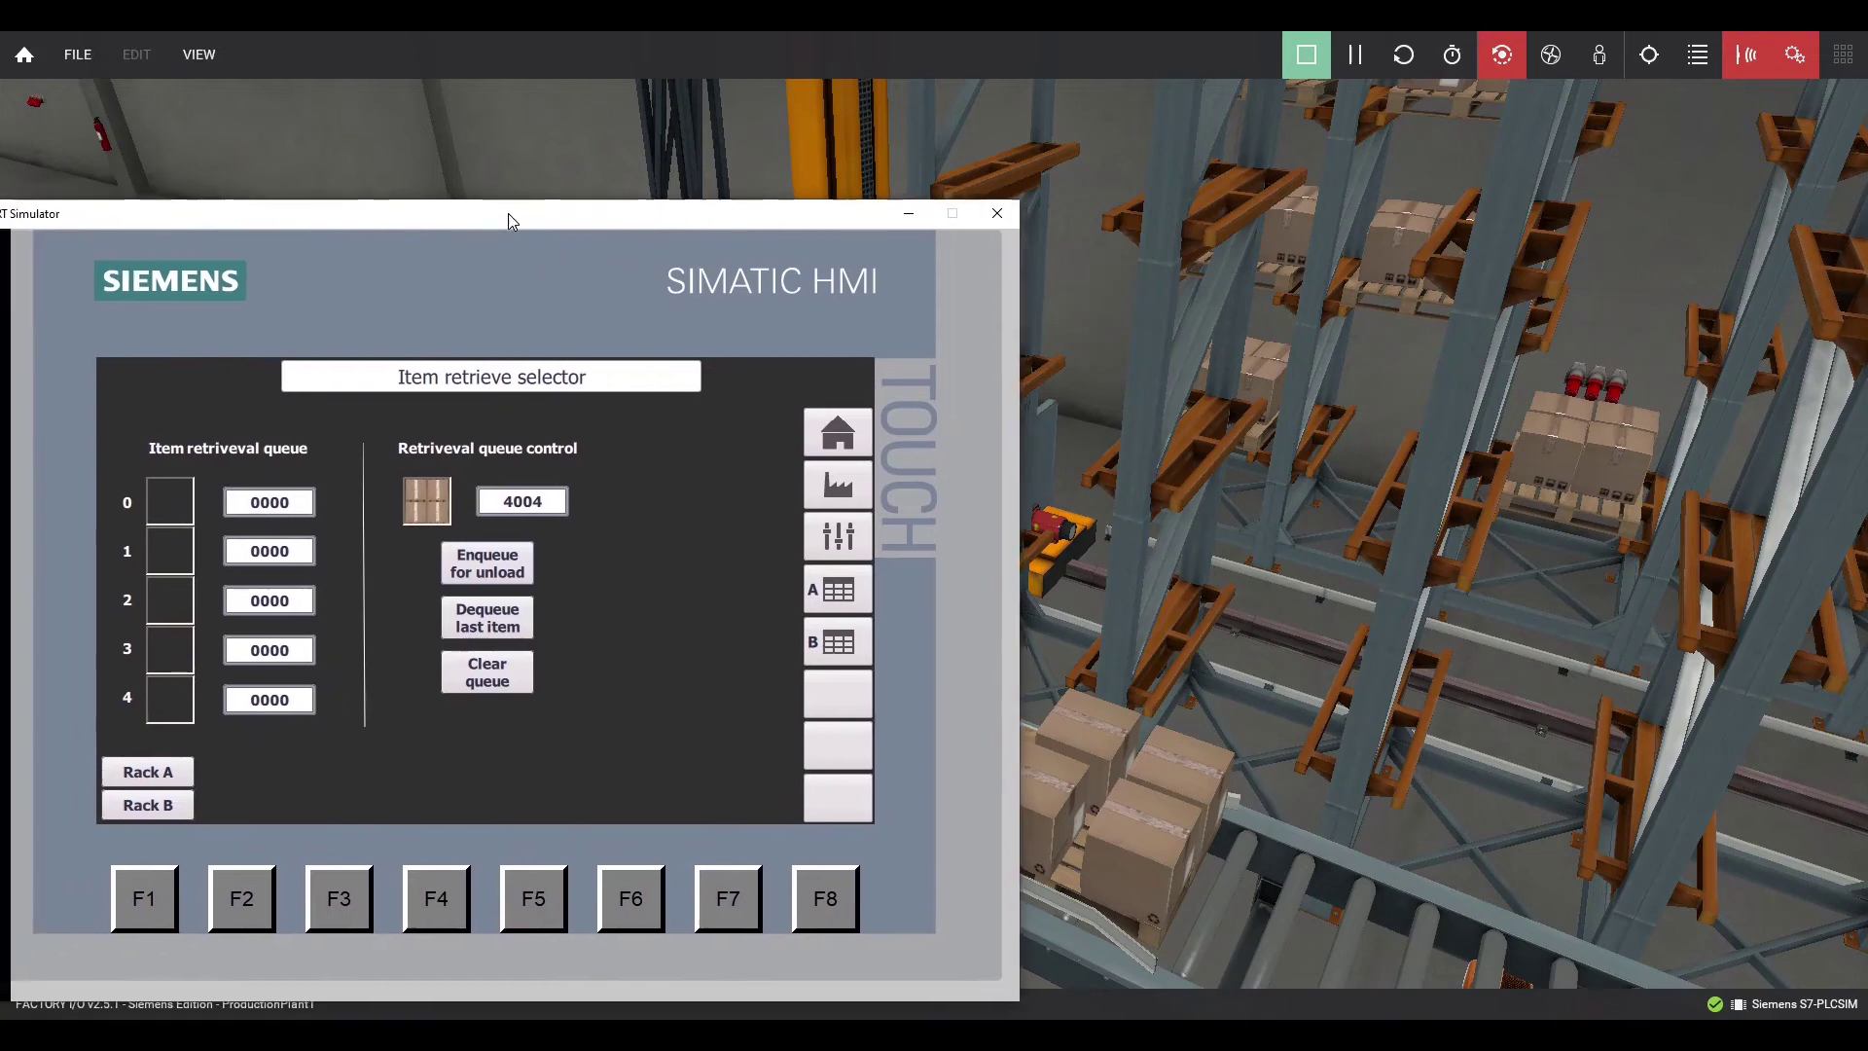
click(162, 773)
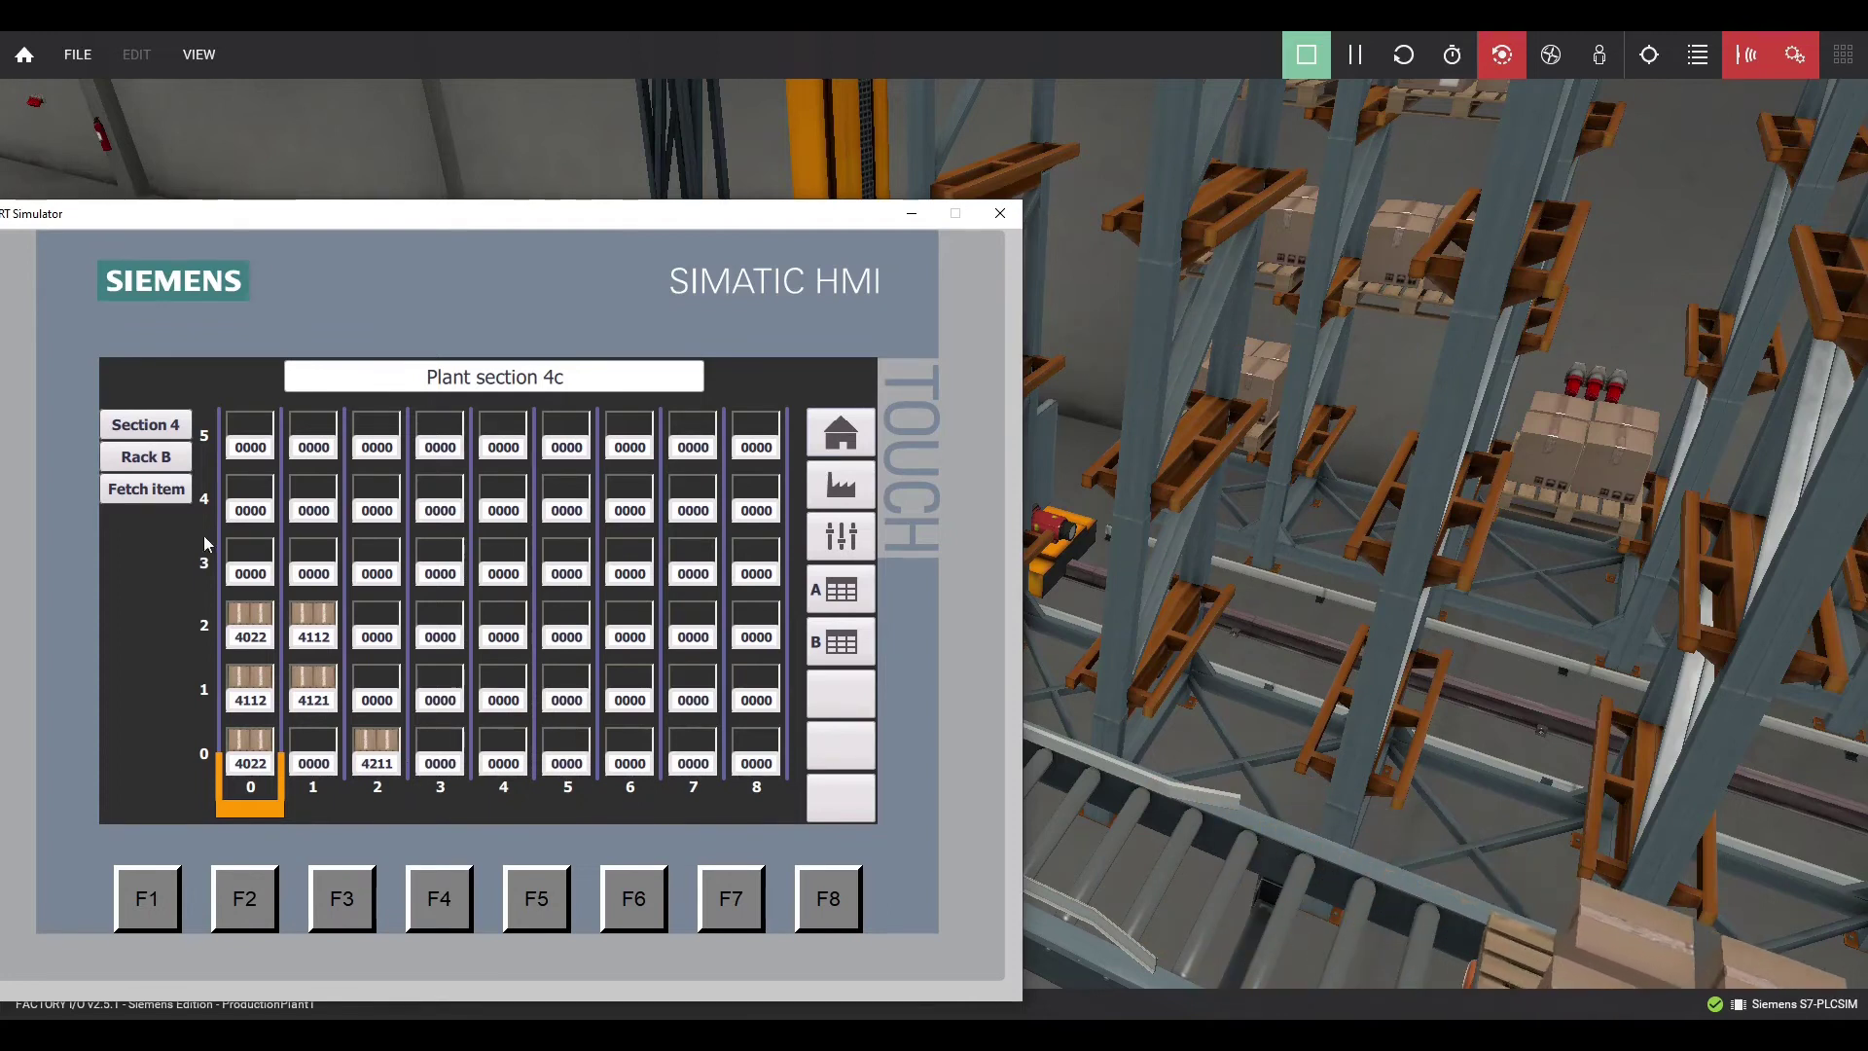
Enter item code 4112 as the retrieval request, recheck the rack grid, and hide the HMI.
click(172, 495)
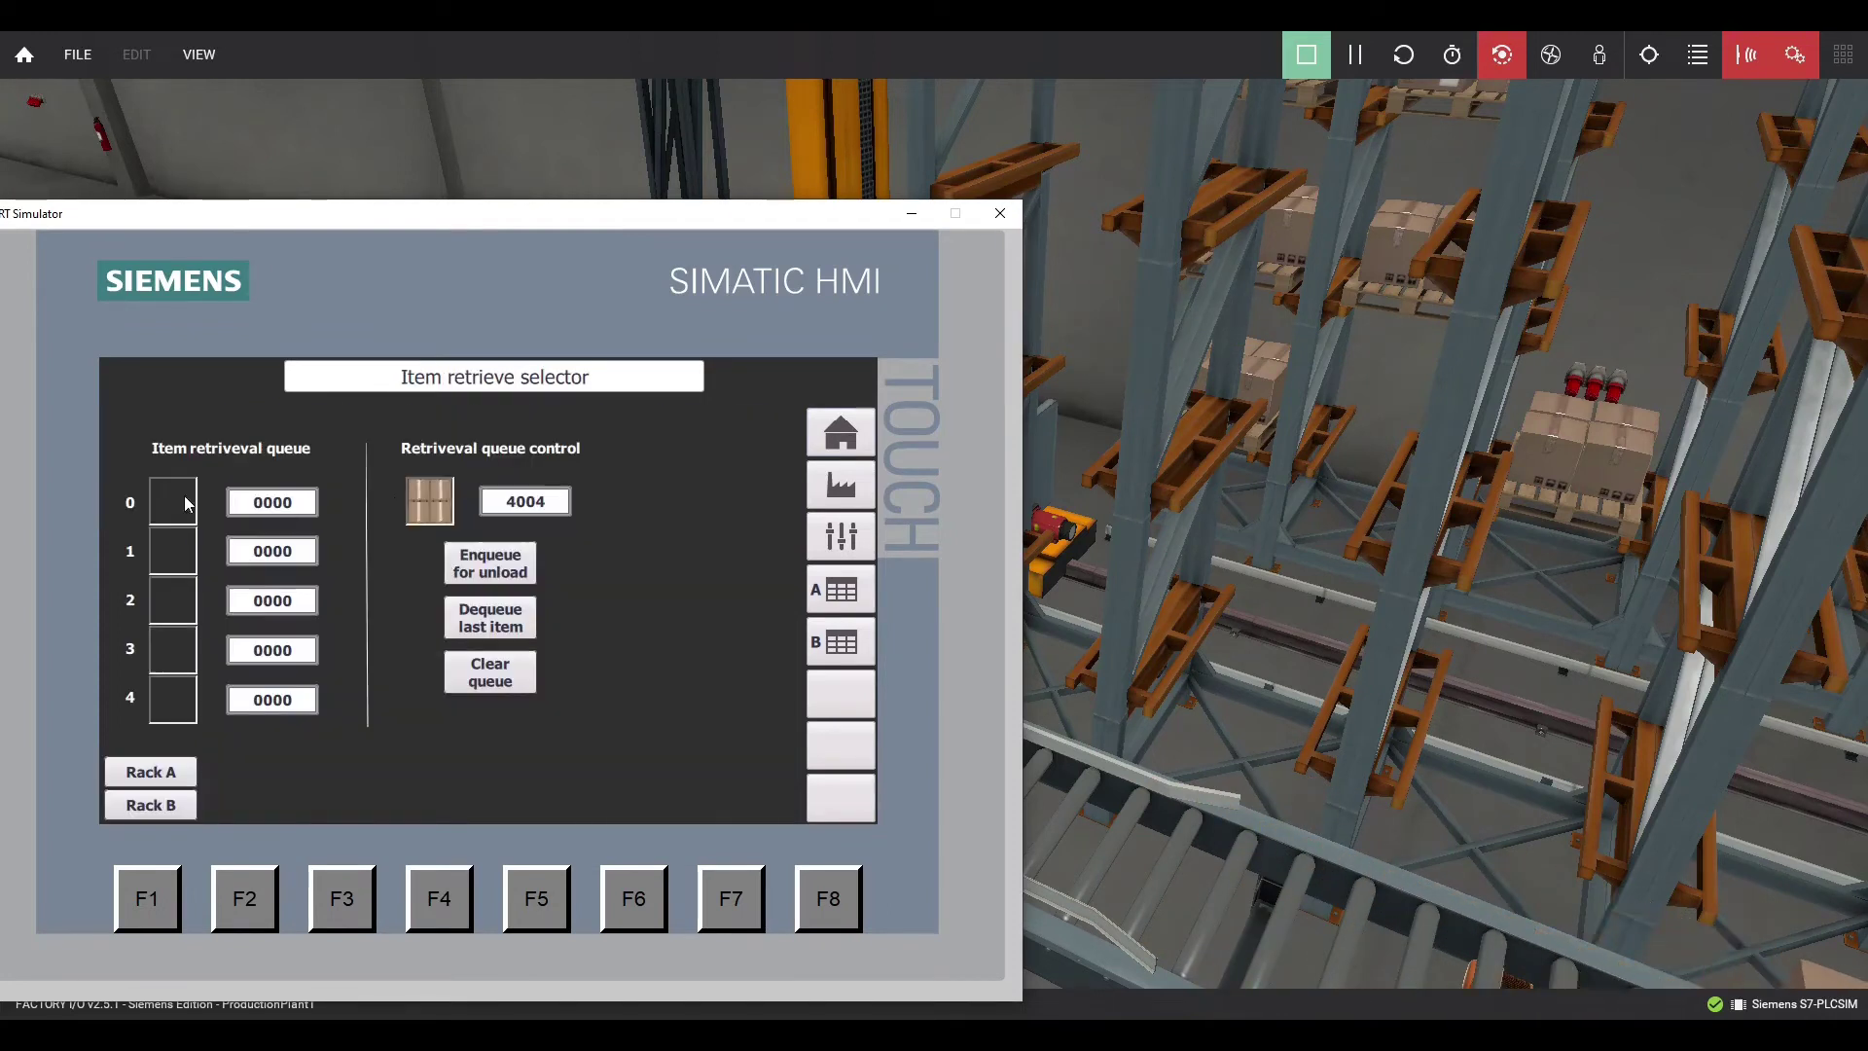
click(512, 504)
text(4112)
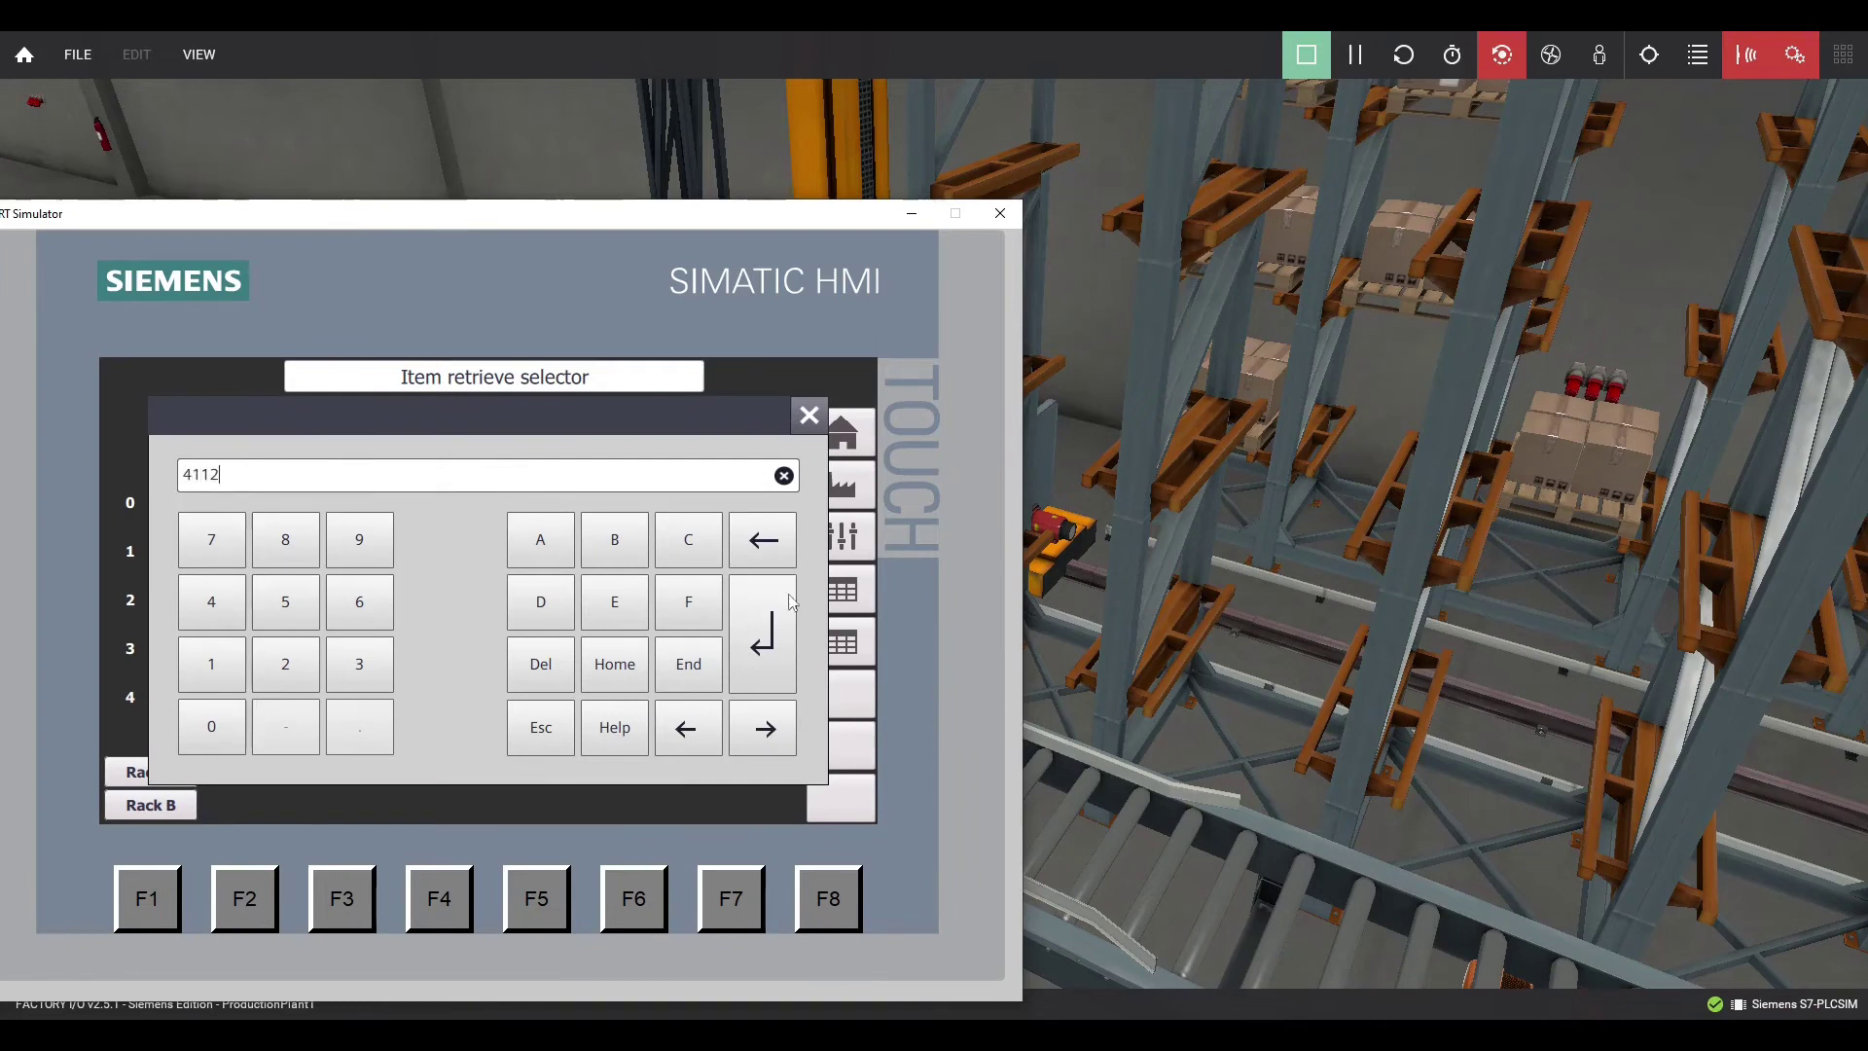
click(773, 632)
click(176, 776)
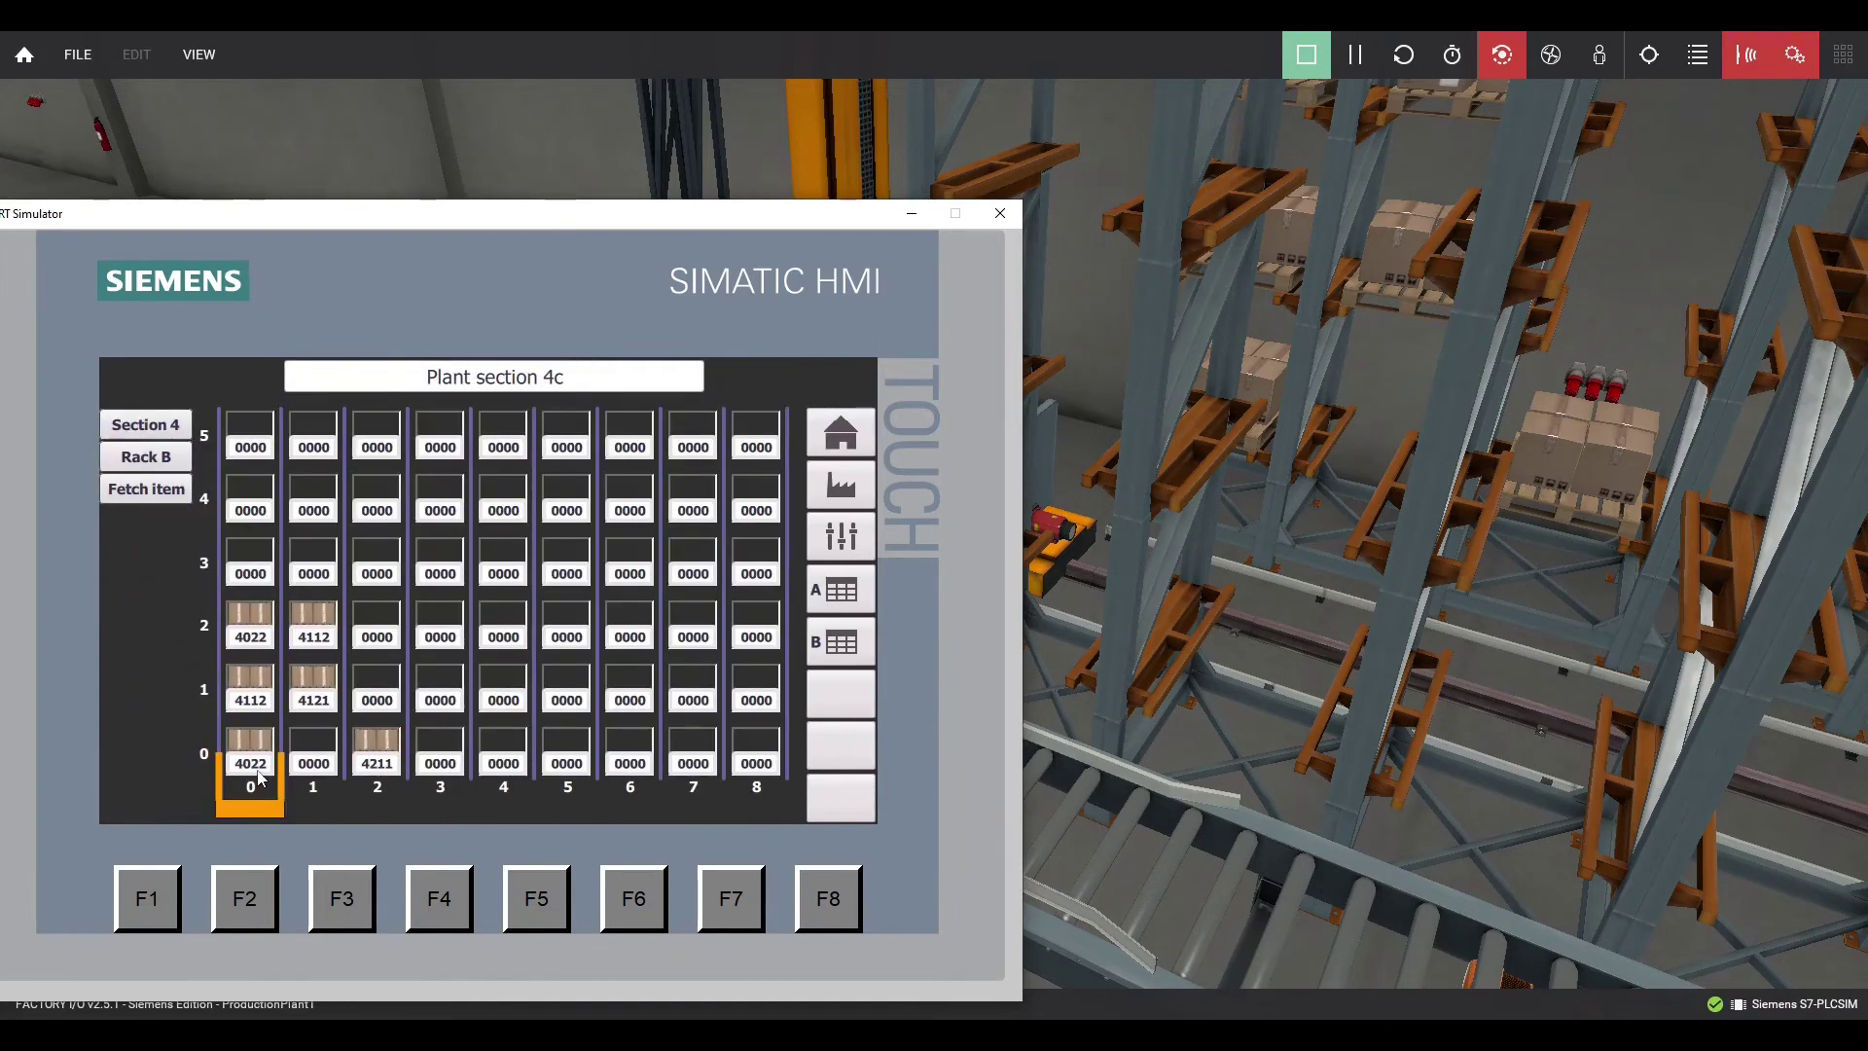
click(164, 496)
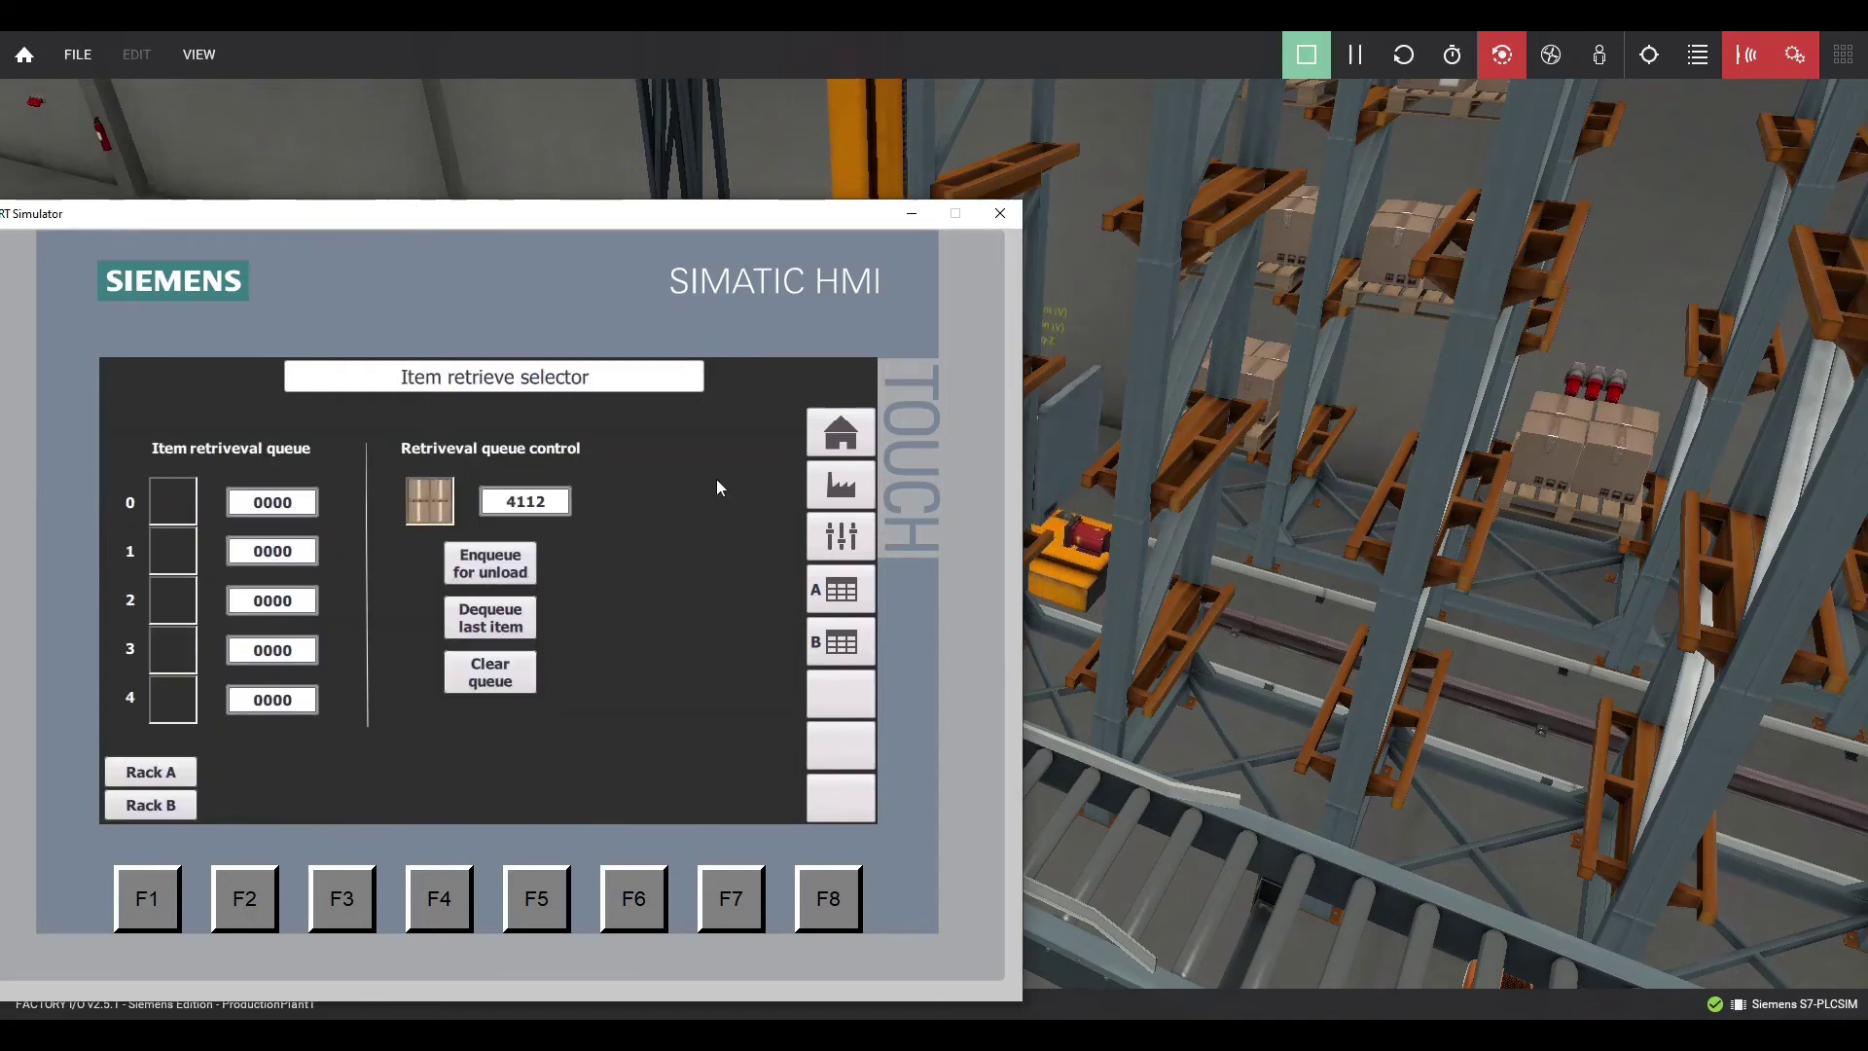
click(911, 213)
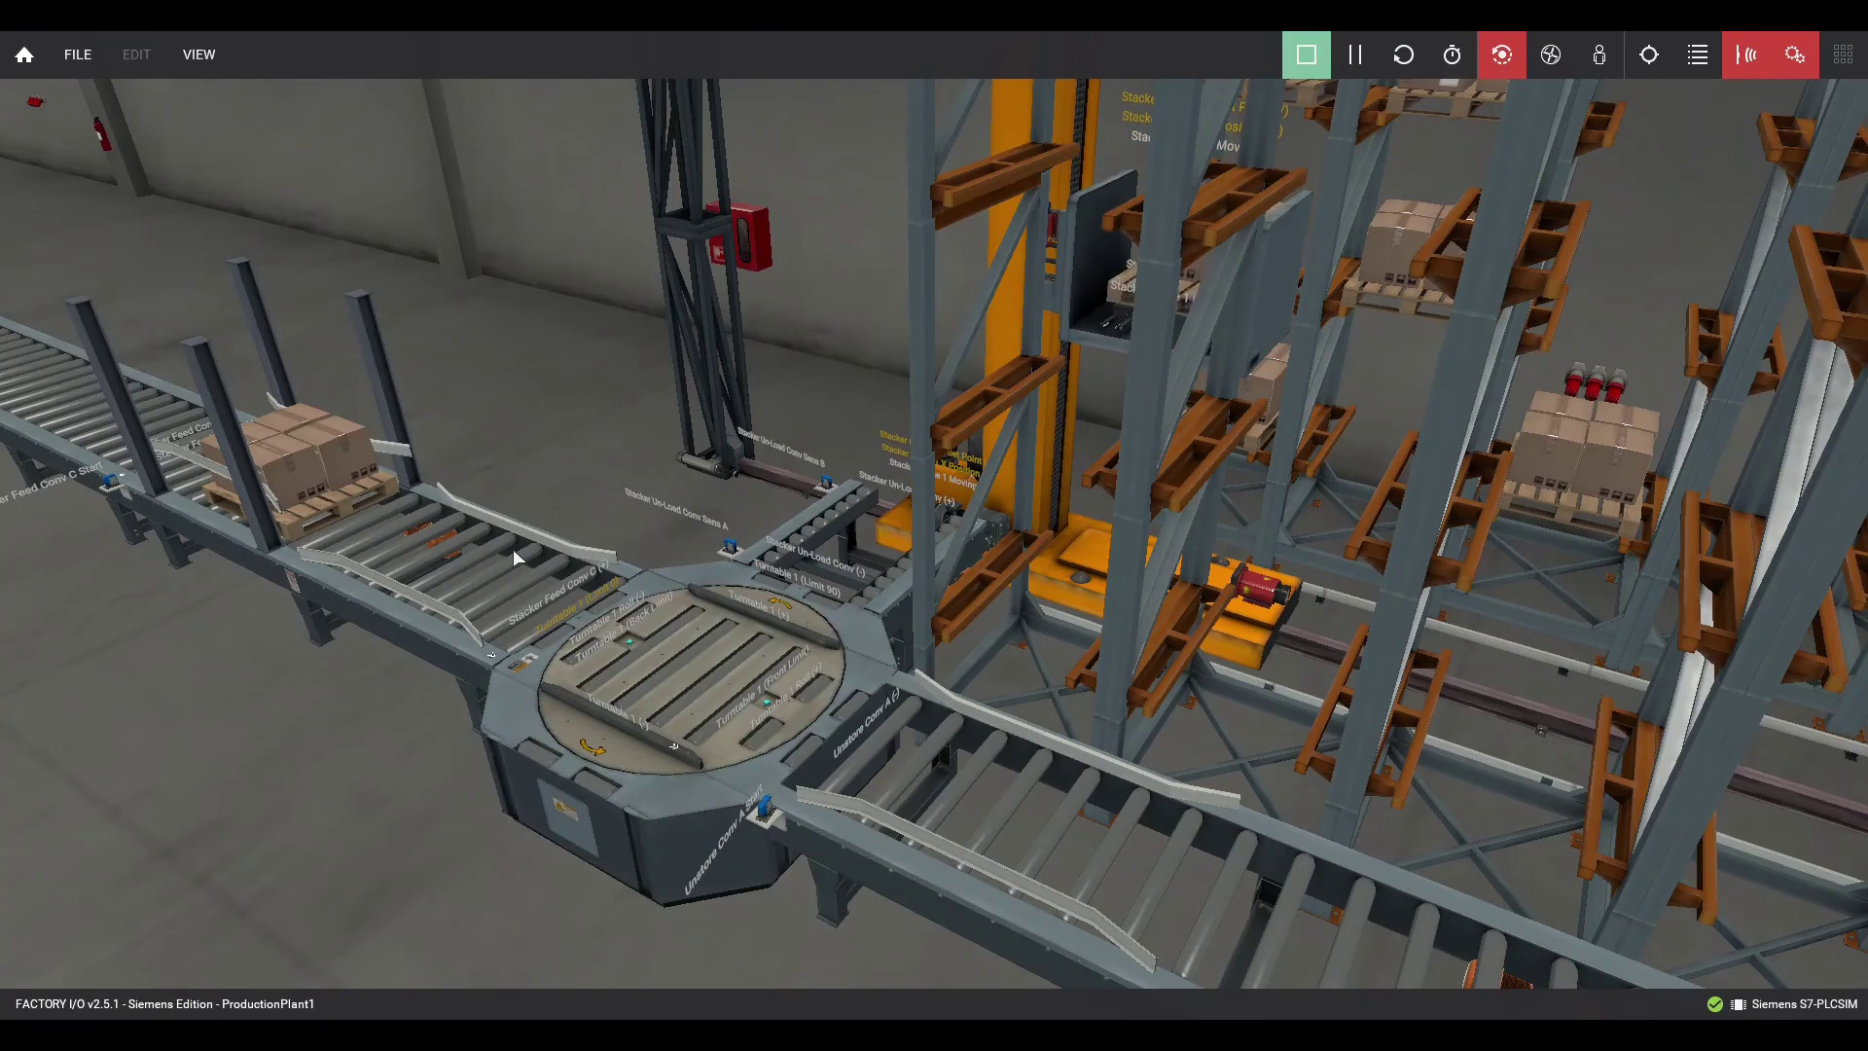
scroll(555, 453, up, 3)
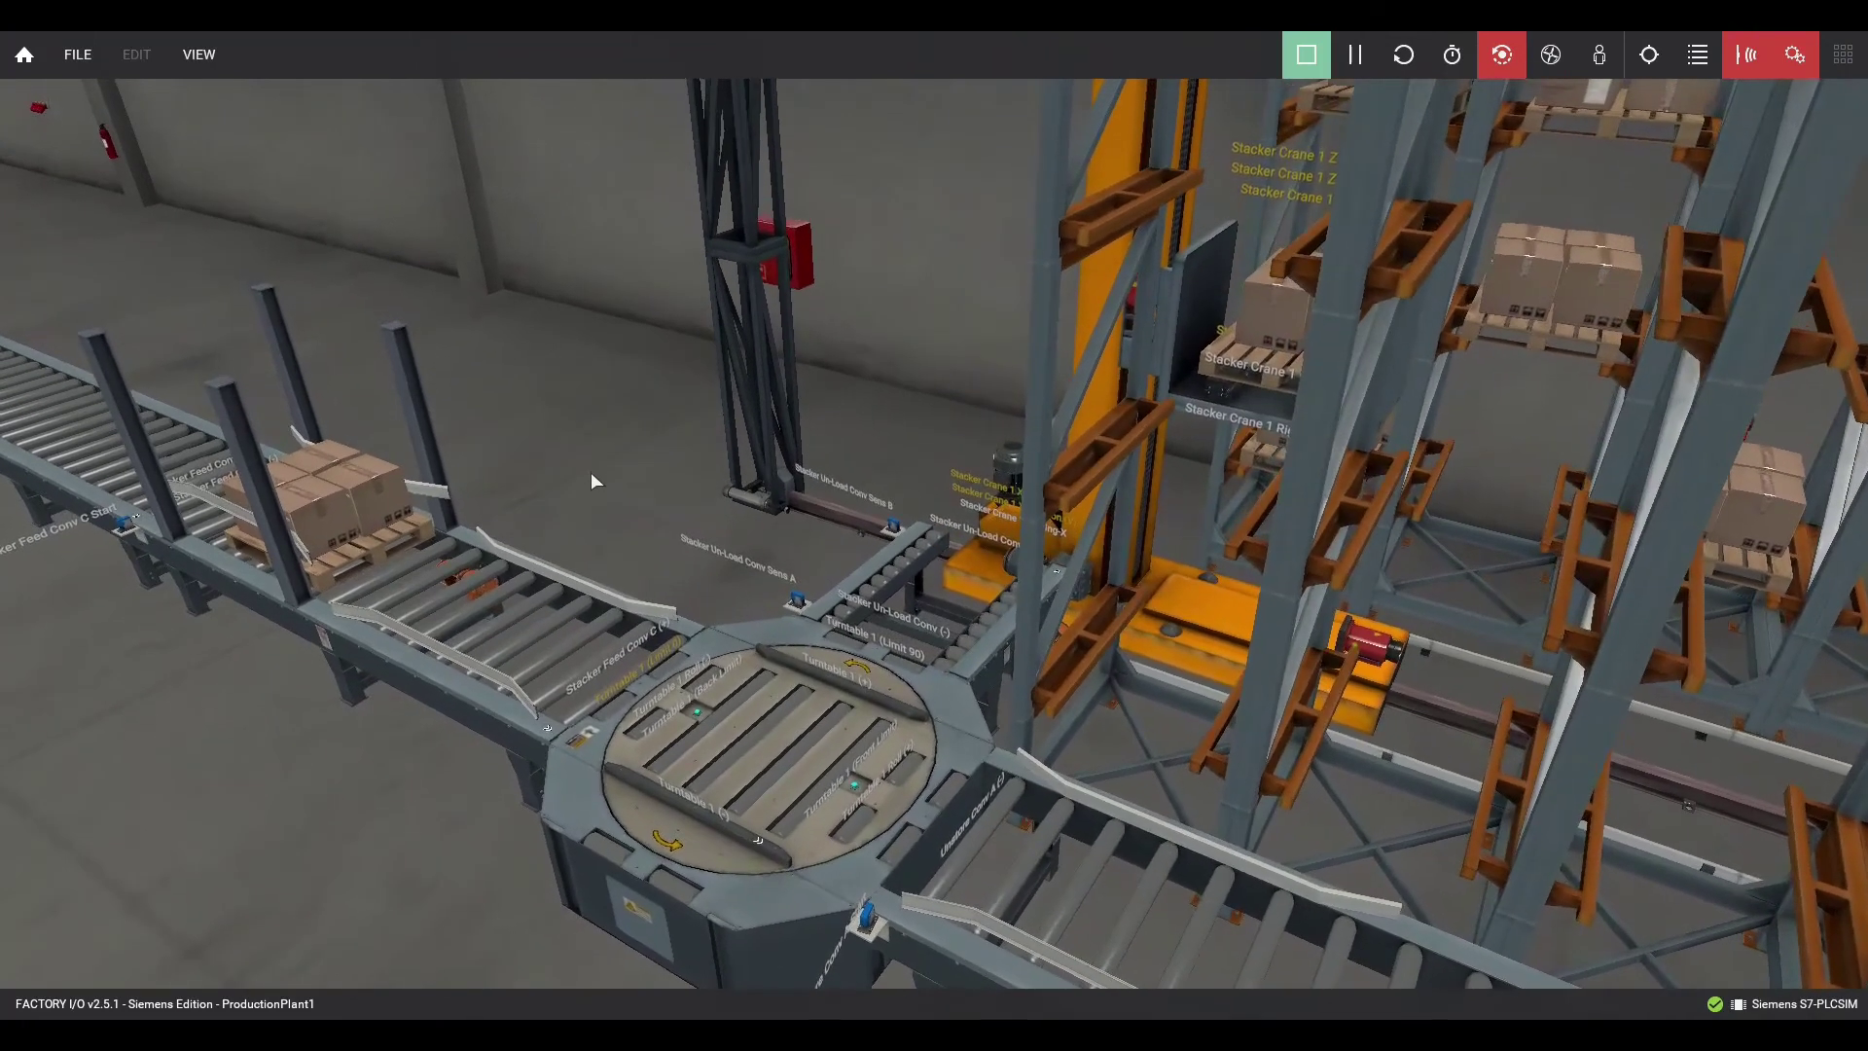
Raise the simulation speed to 500% near the stacker crane, then bring the HMI back up.
key(ctrl+Page_Up)
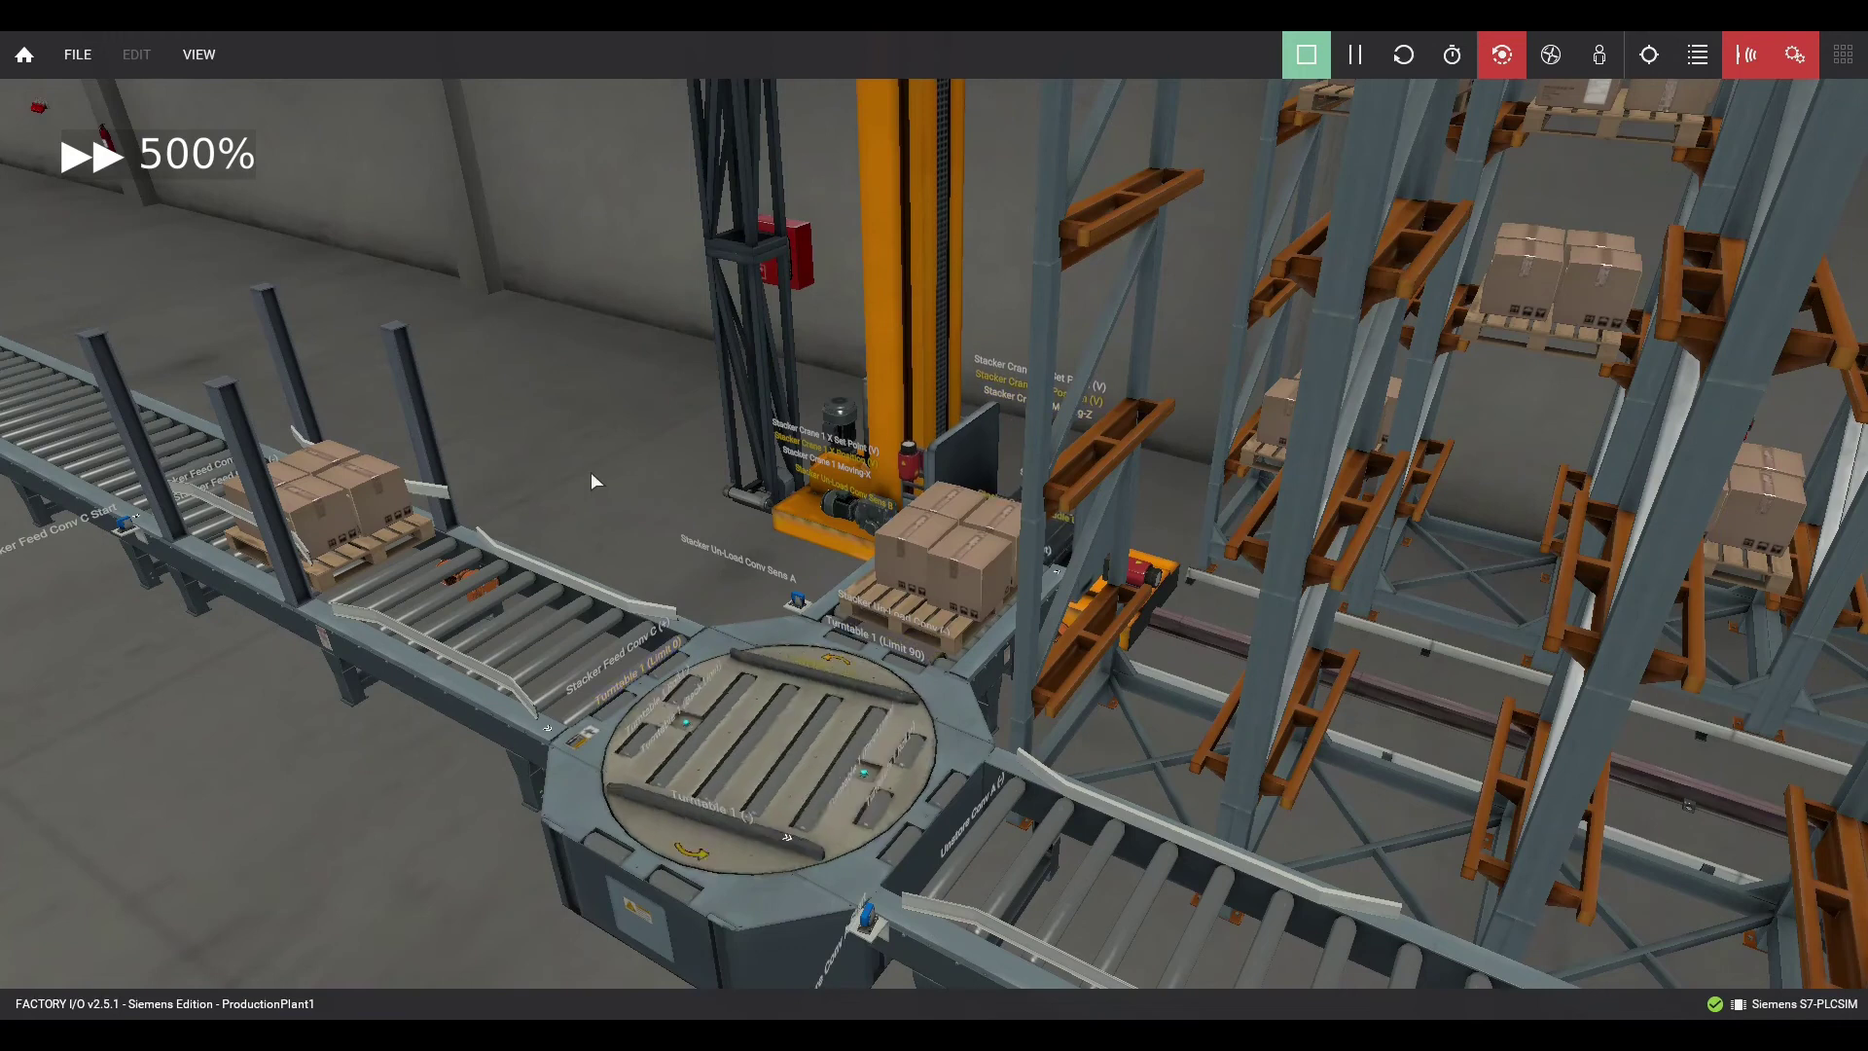
right_drag(592, 471, 217, 774)
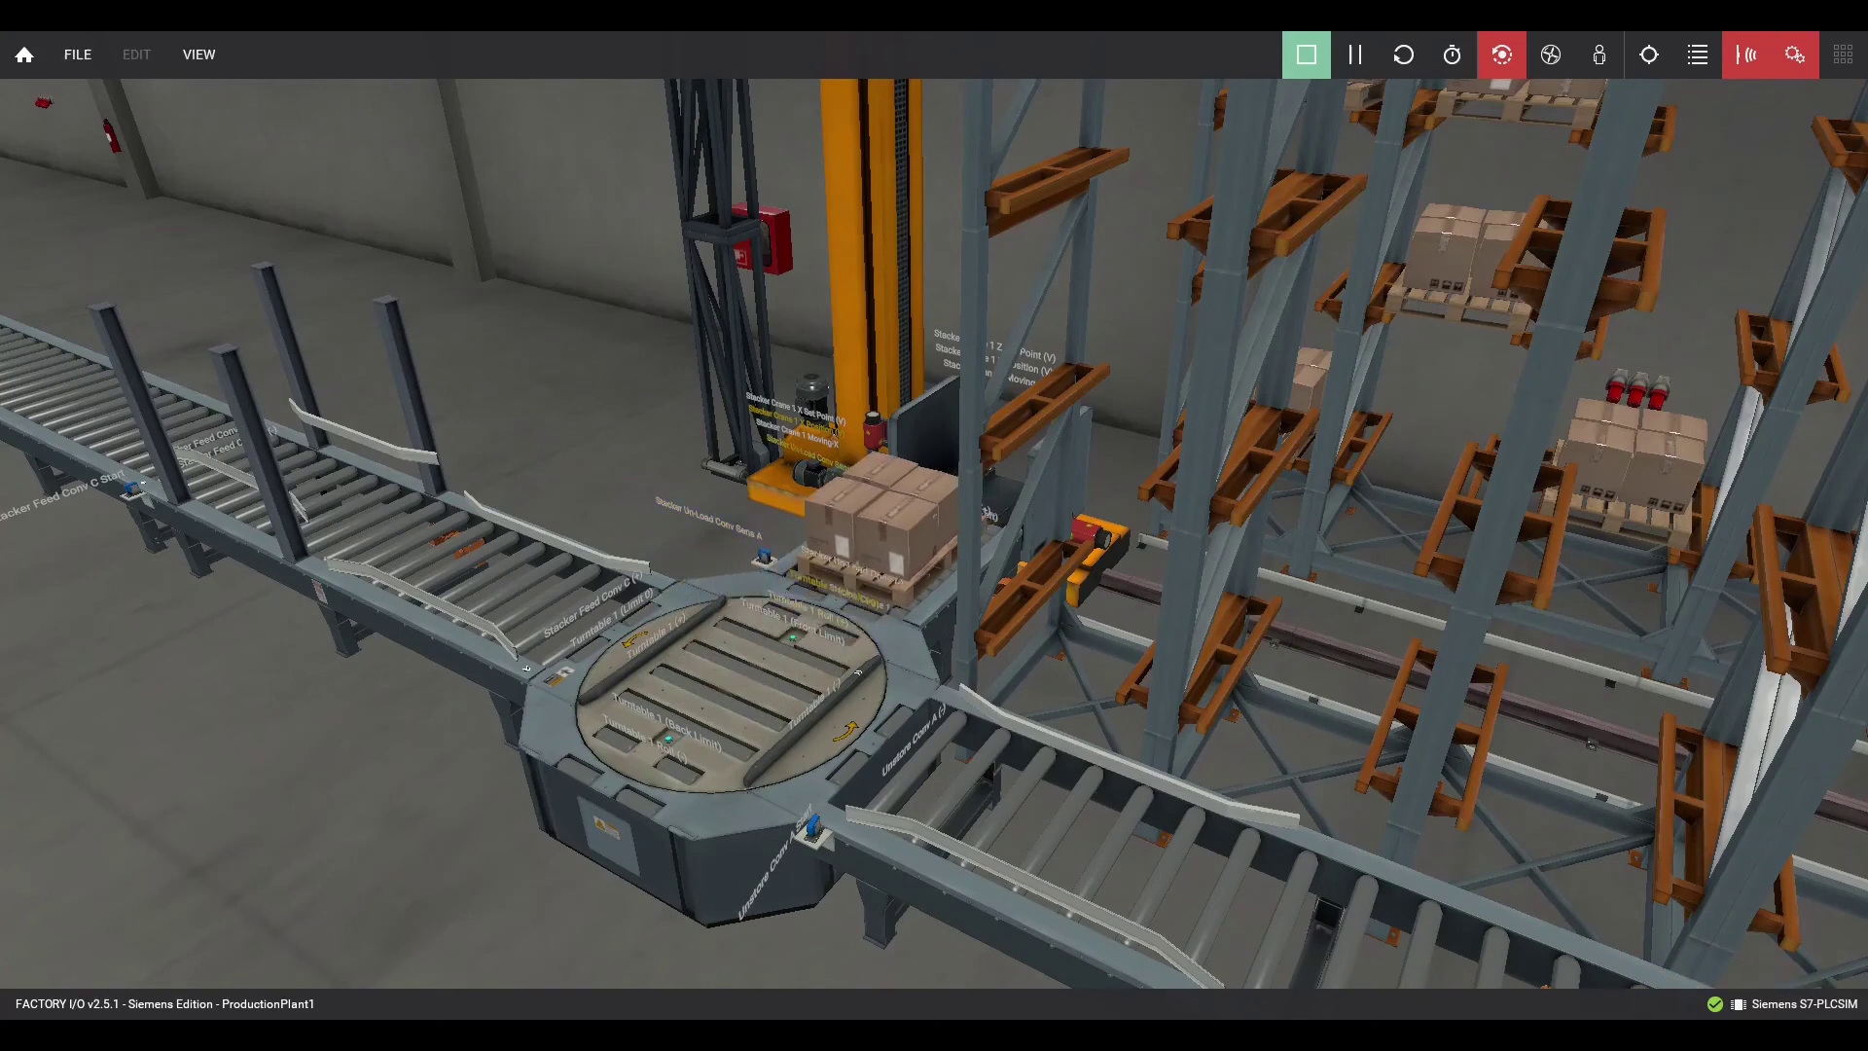
key(alt+Tab)
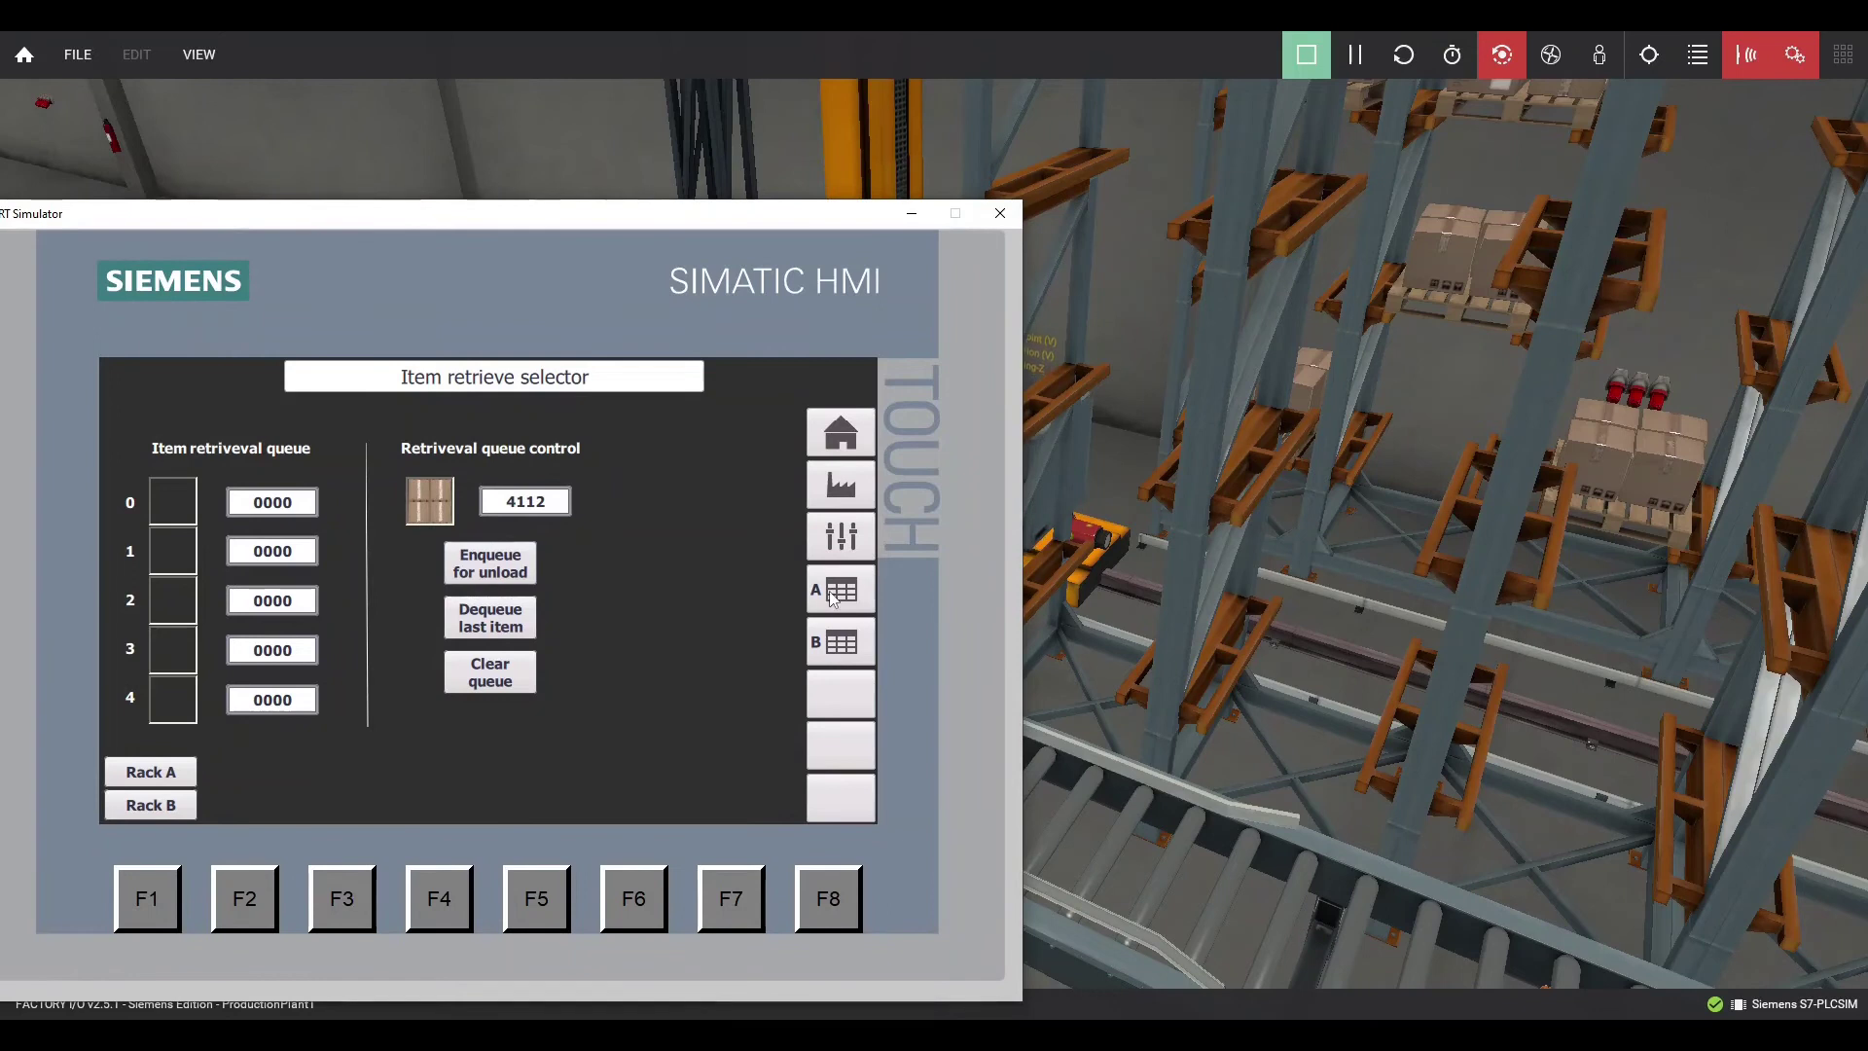
Show the section 4c rack grid to confirm item 4112 left its slot, then hide the HMI and orbit the racks.
click(834, 598)
drag(679, 244, 489, 230)
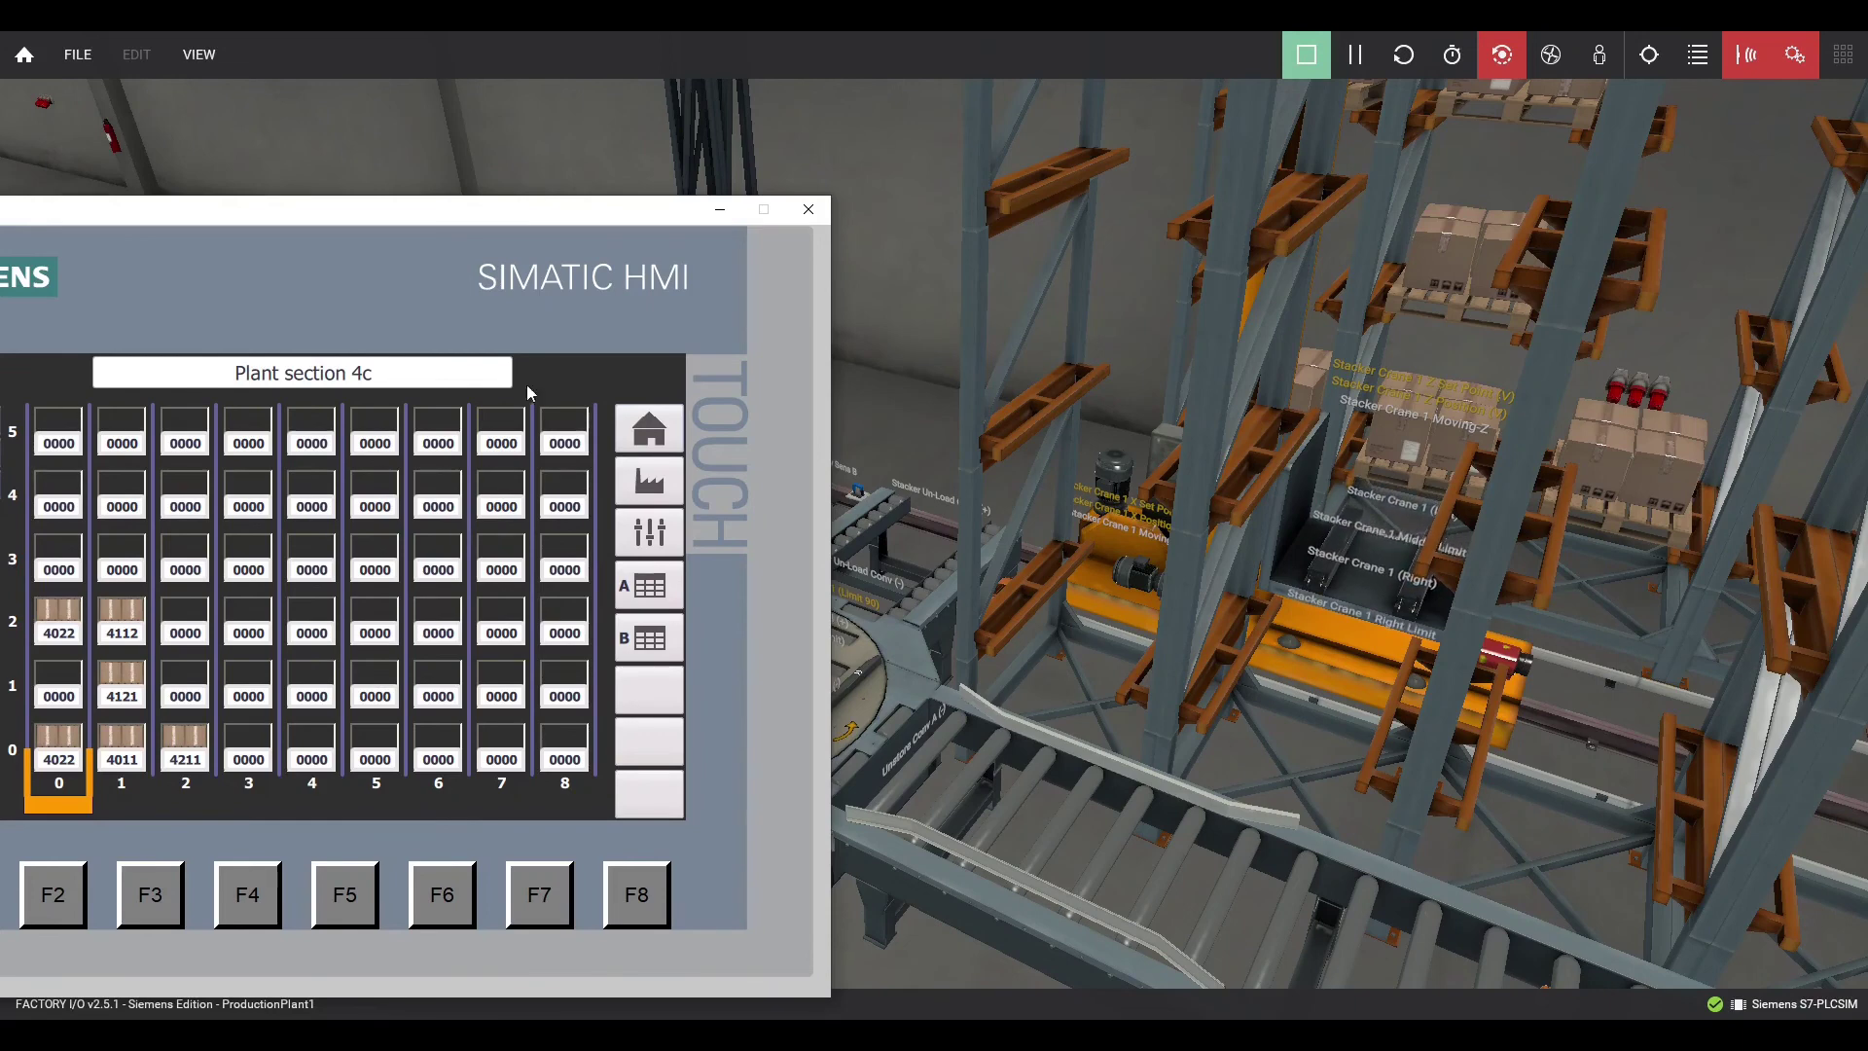
click(706, 215)
right_drag(686, 585, 658, 752)
Fly along the unload conveyor to the delivered pallets at the remover, then pull back for a plant overview.
key(d)
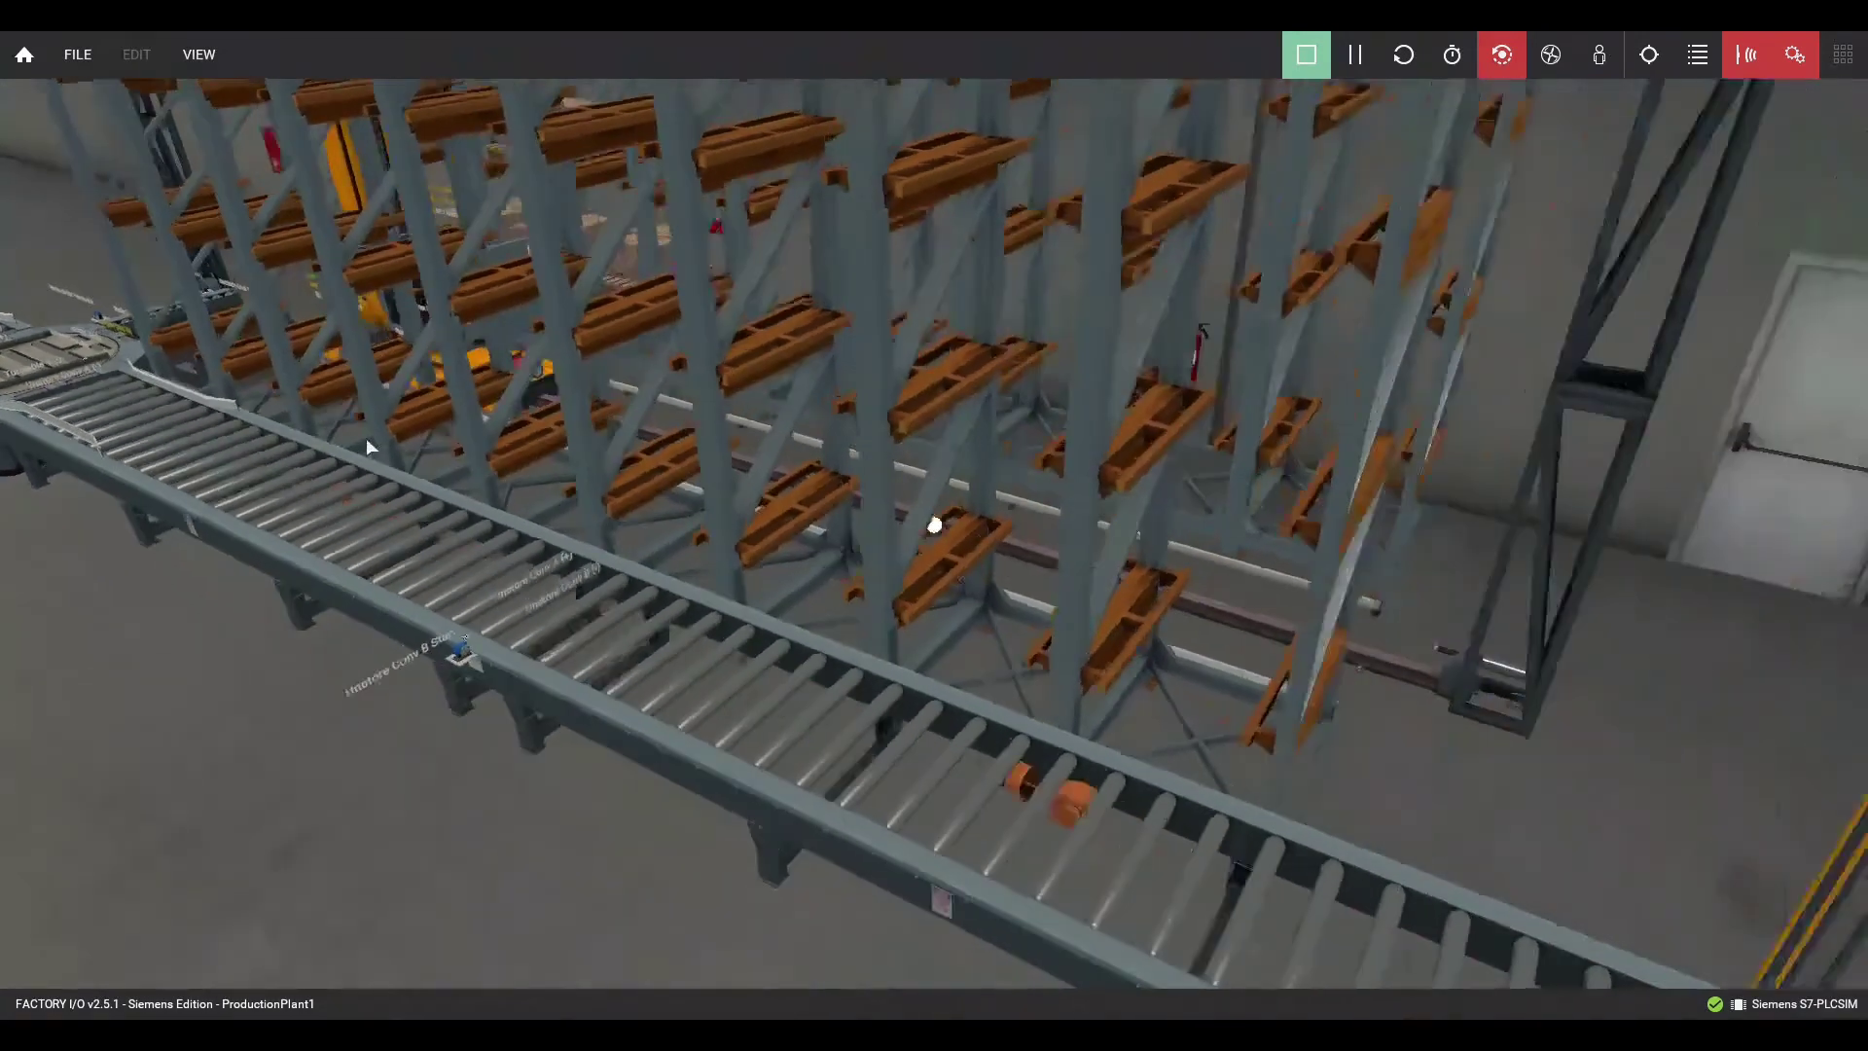
key(d)
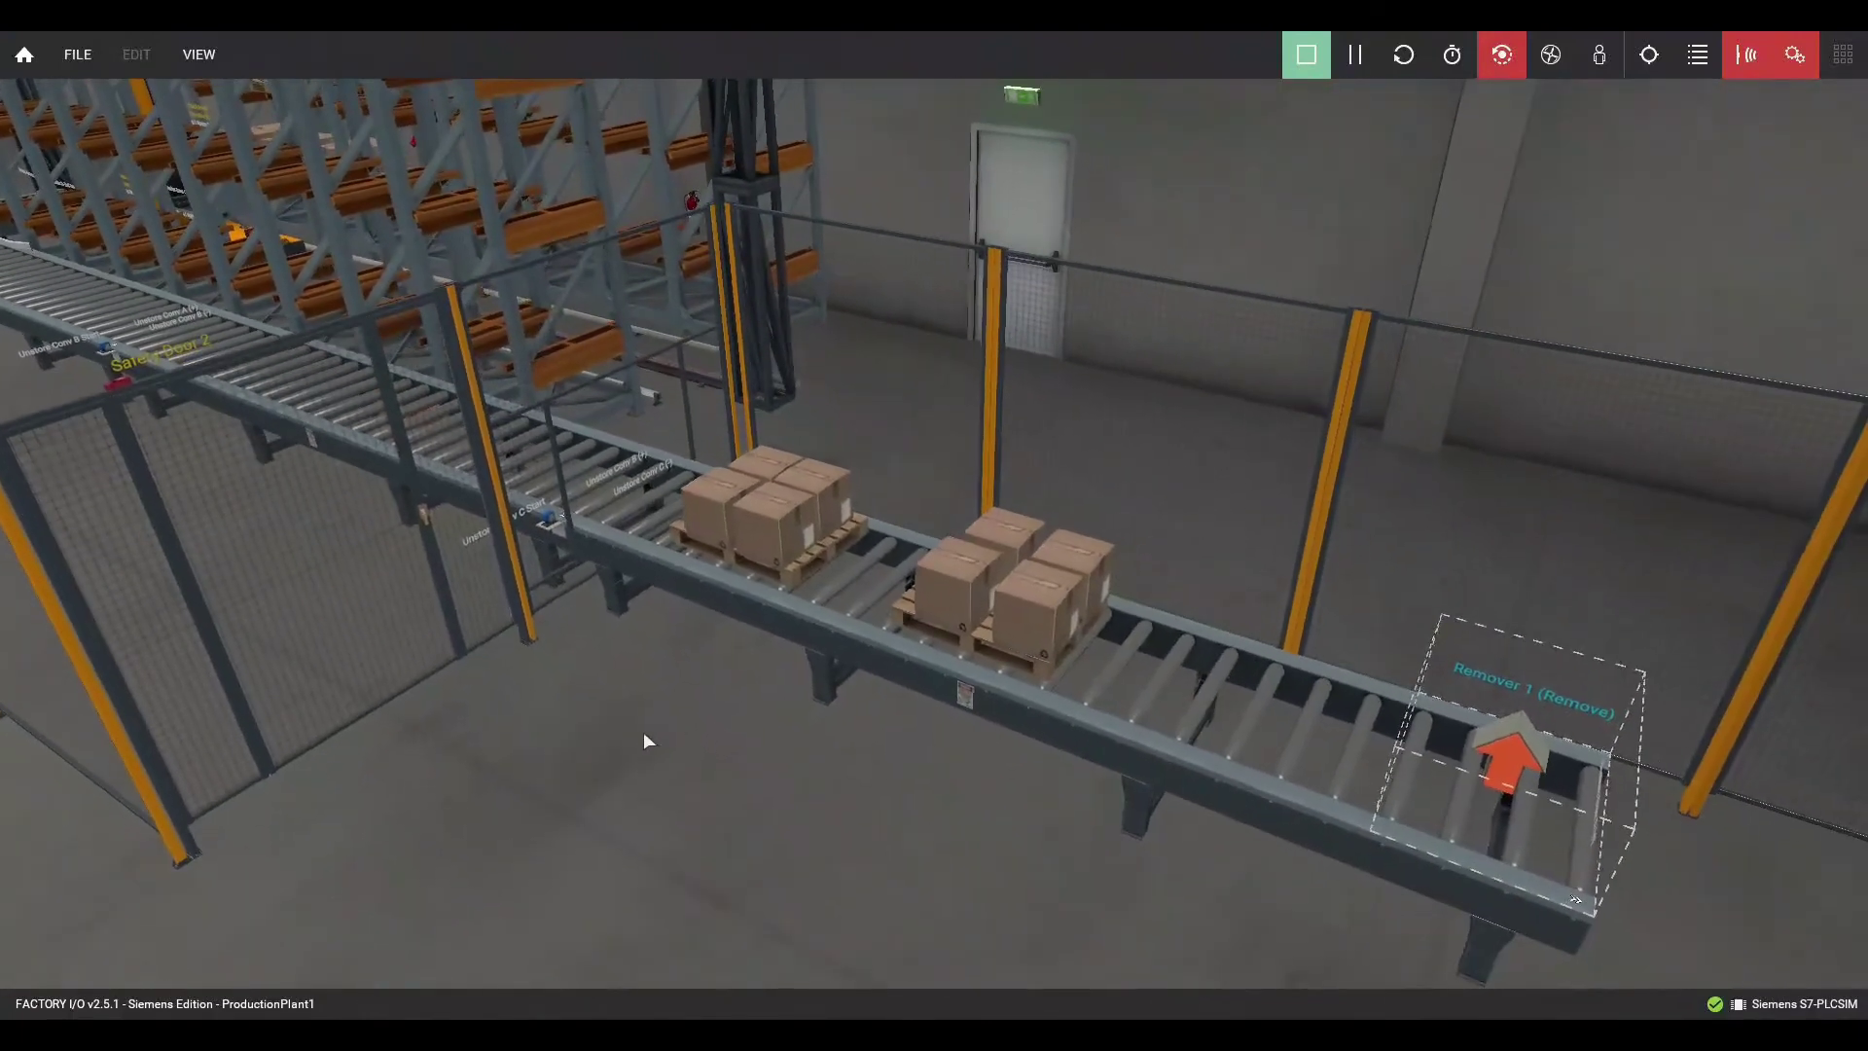
middle_drag(572, 704, 673, 772)
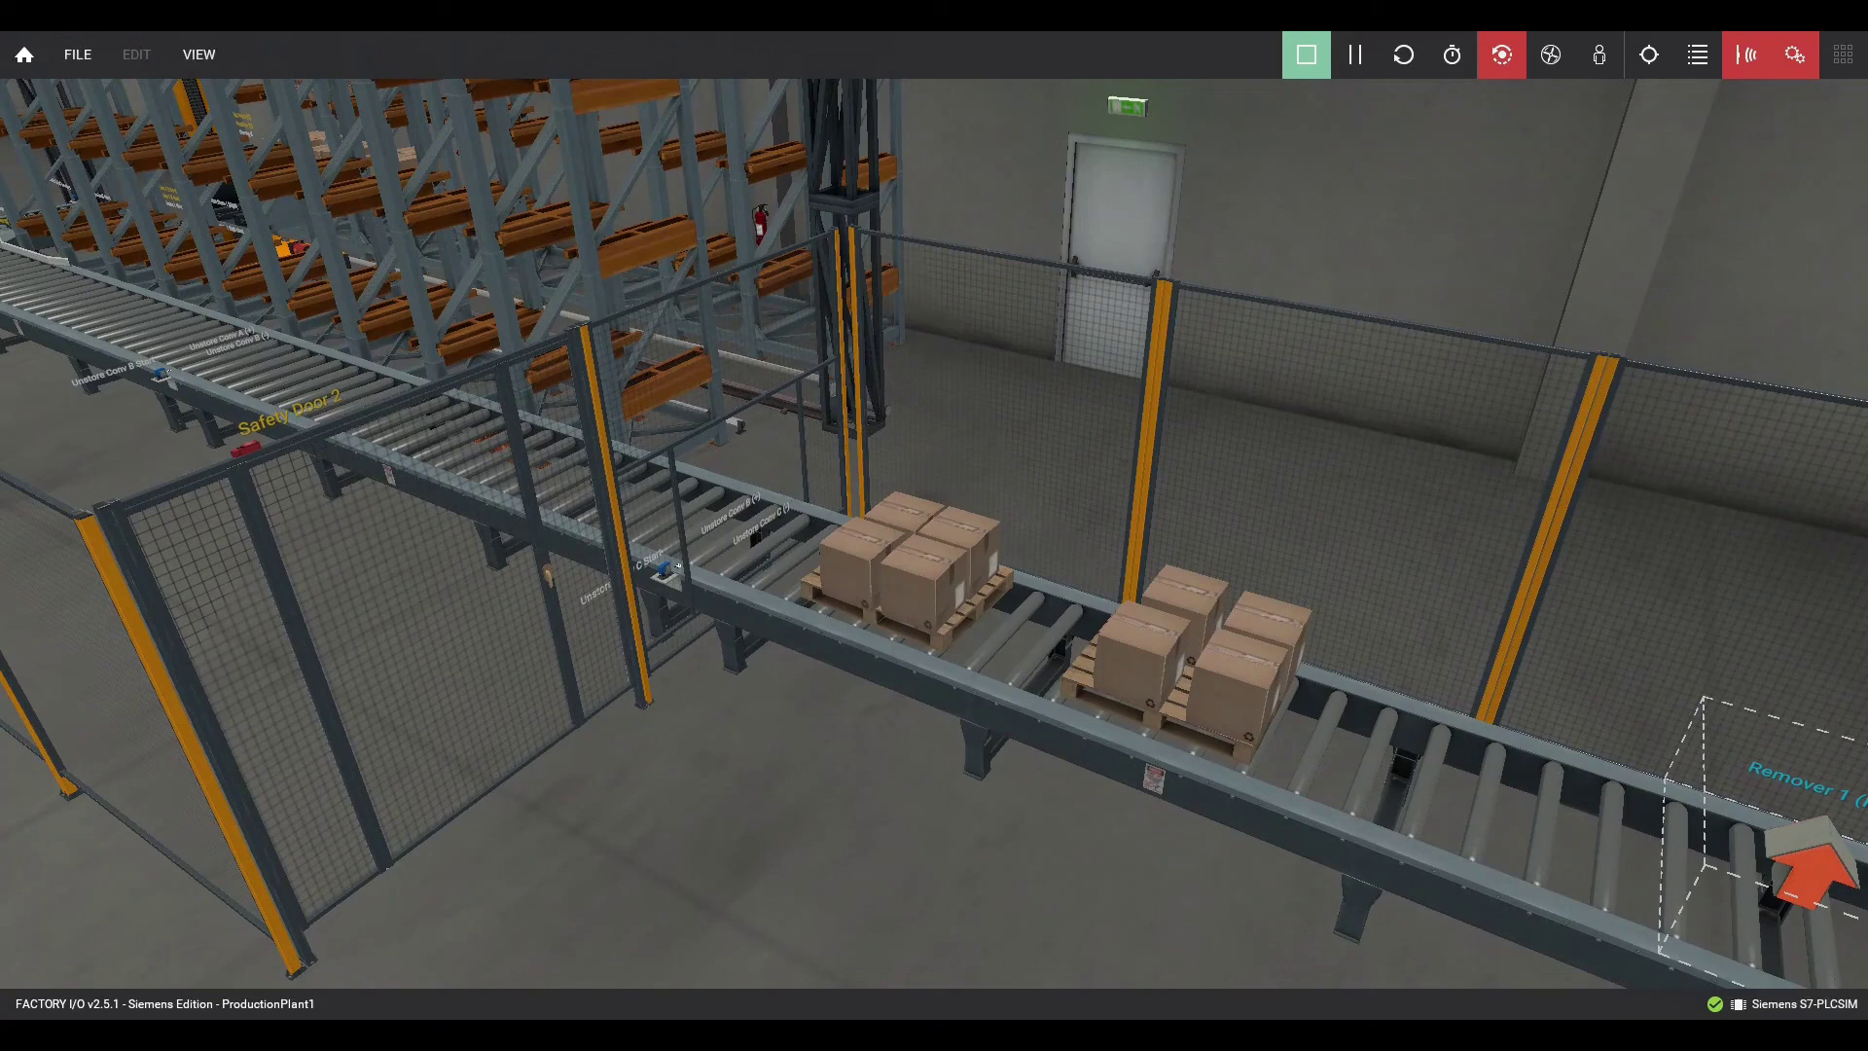
scroll(781, 760, down, 5)
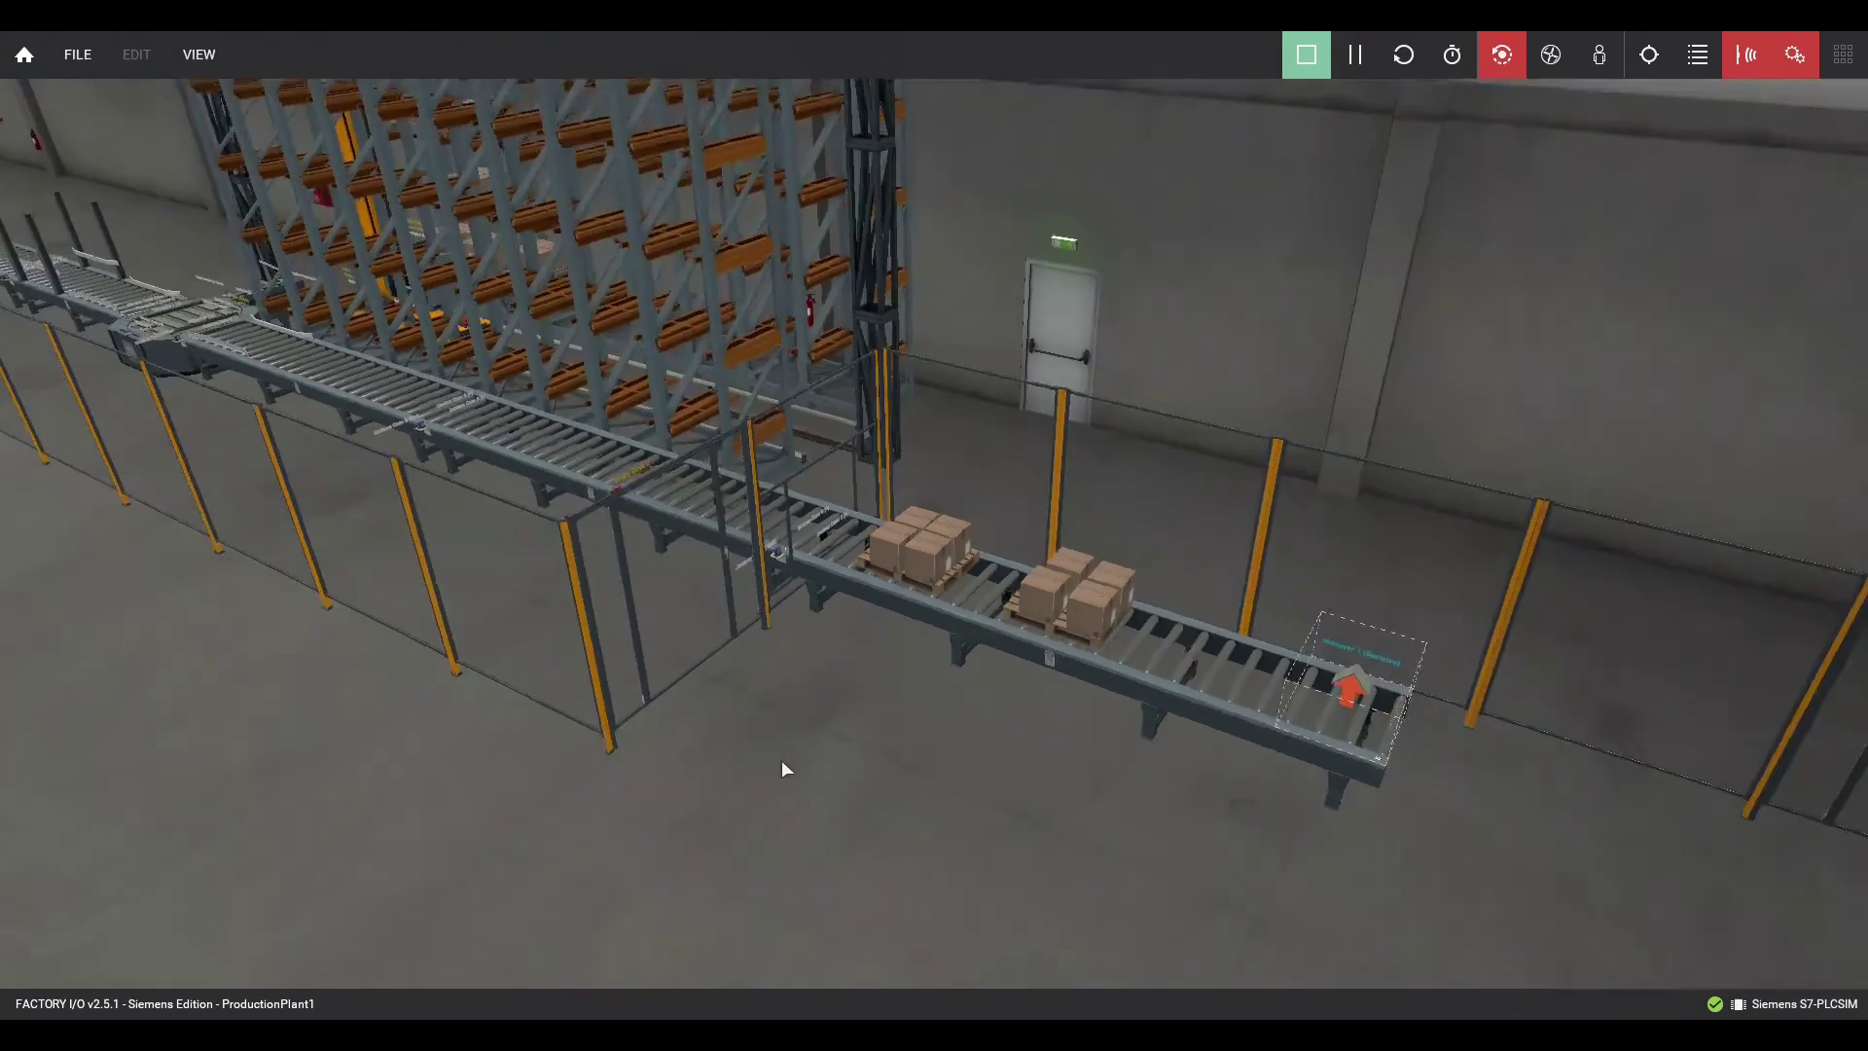
mouse_move(782, 761)
right_down()
mouse_move(631, 634)
mouse_move(838, 682)
mouse_move(1079, 811)
mouse_move(1279, 795)
mouse_move(1409, 696)
mouse_move(1046, 712)
right_up()
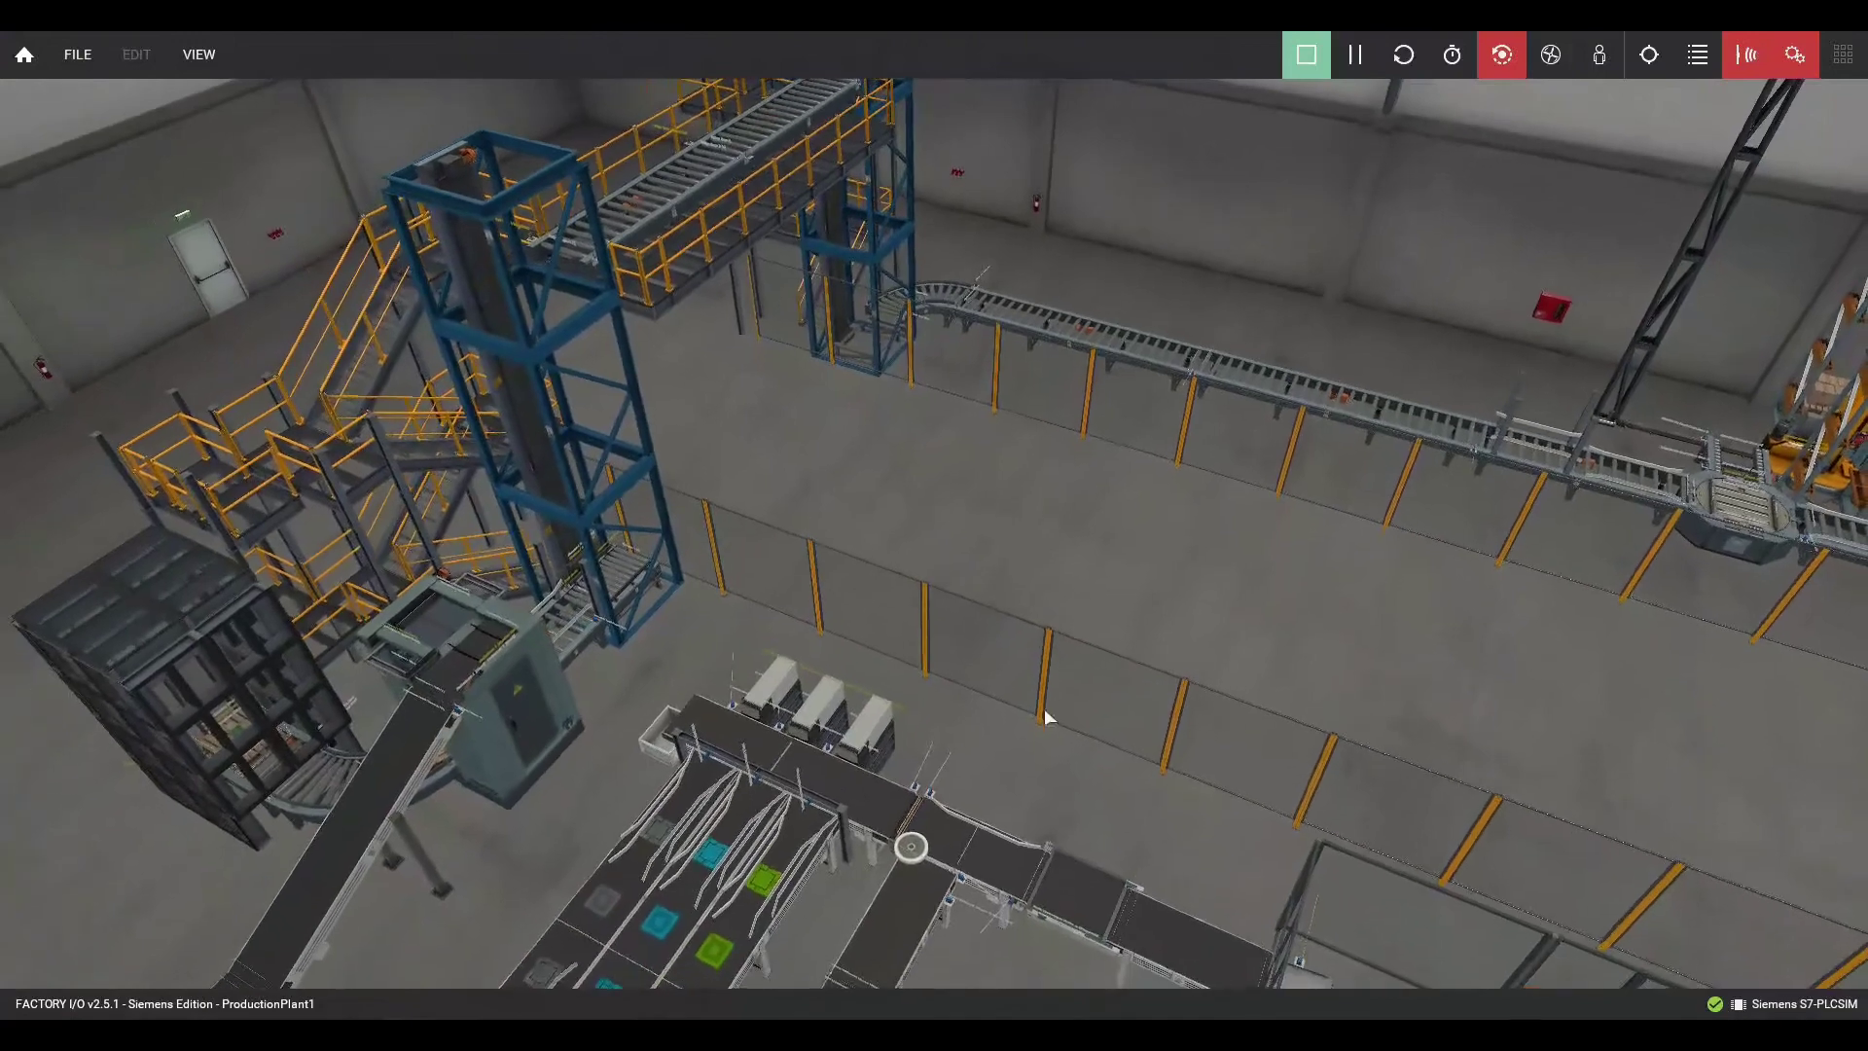
mouse_move(638, 886)
right_down()
mouse_move(697, 765)
mouse_move(707, 661)
mouse_move(407, 467)
right_up()
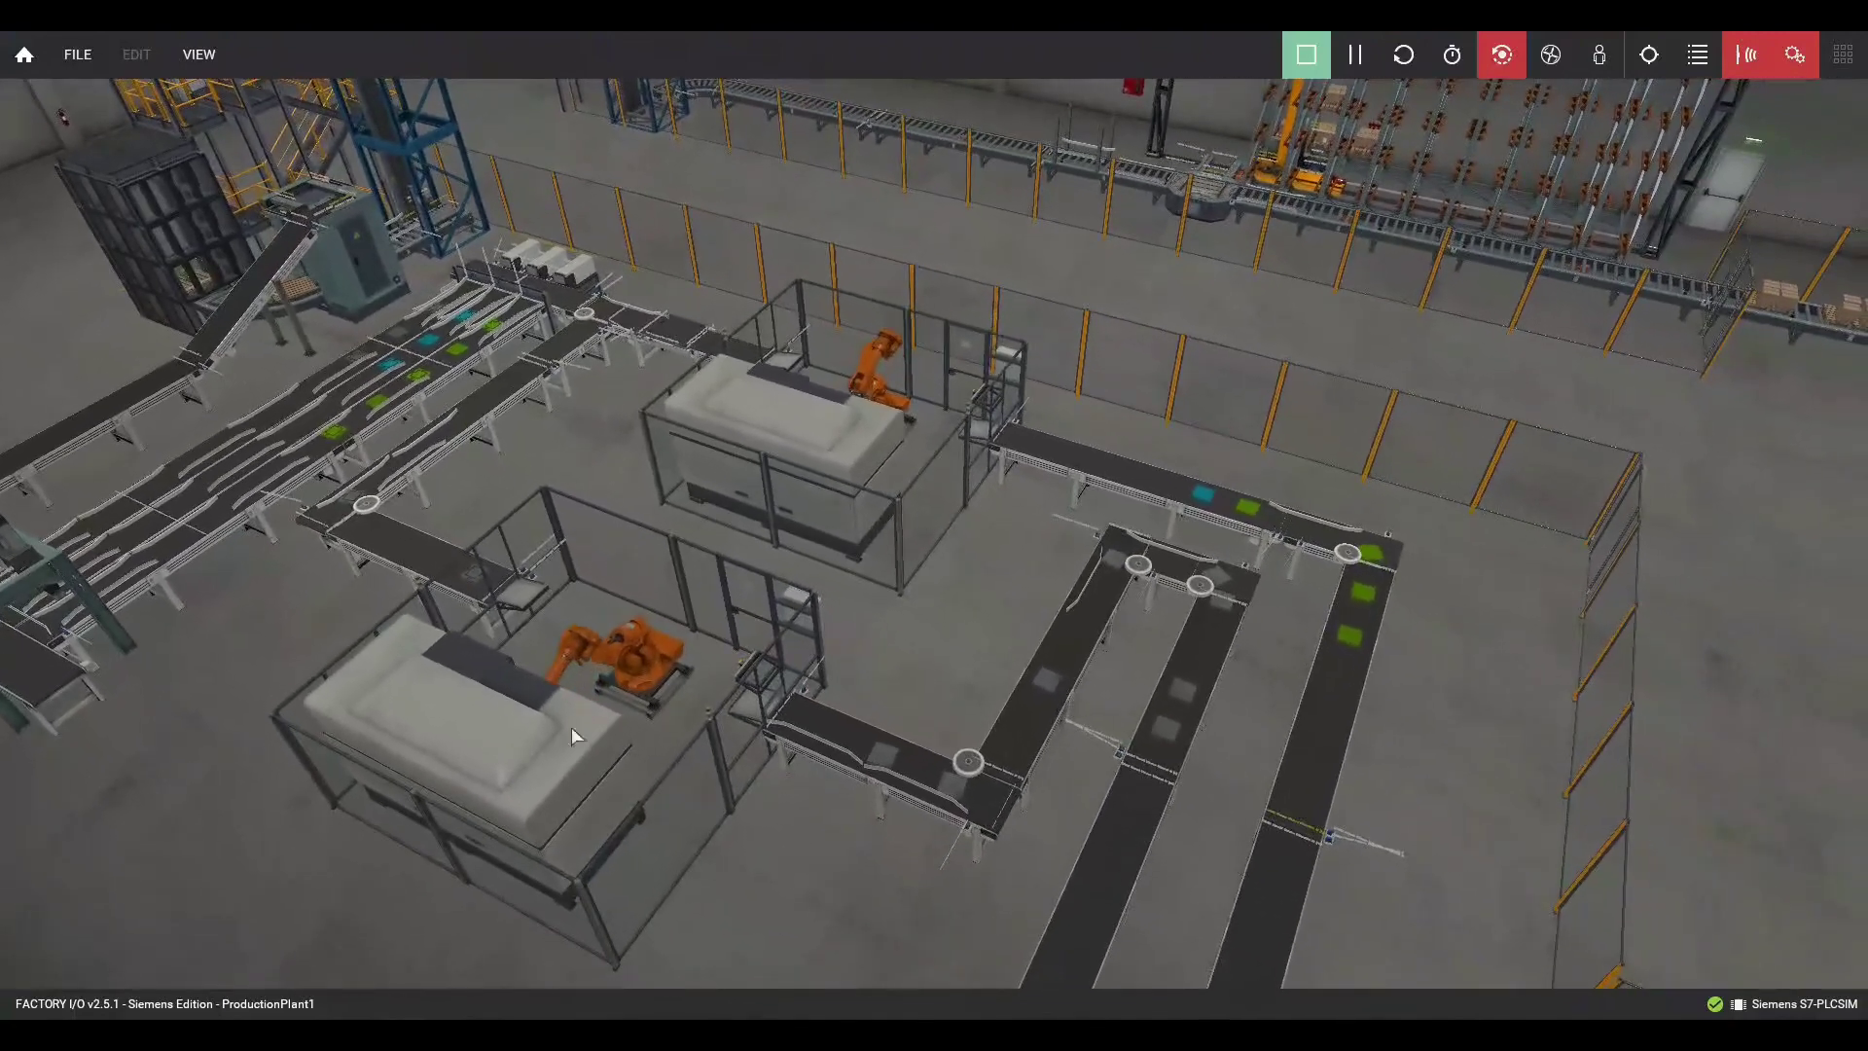